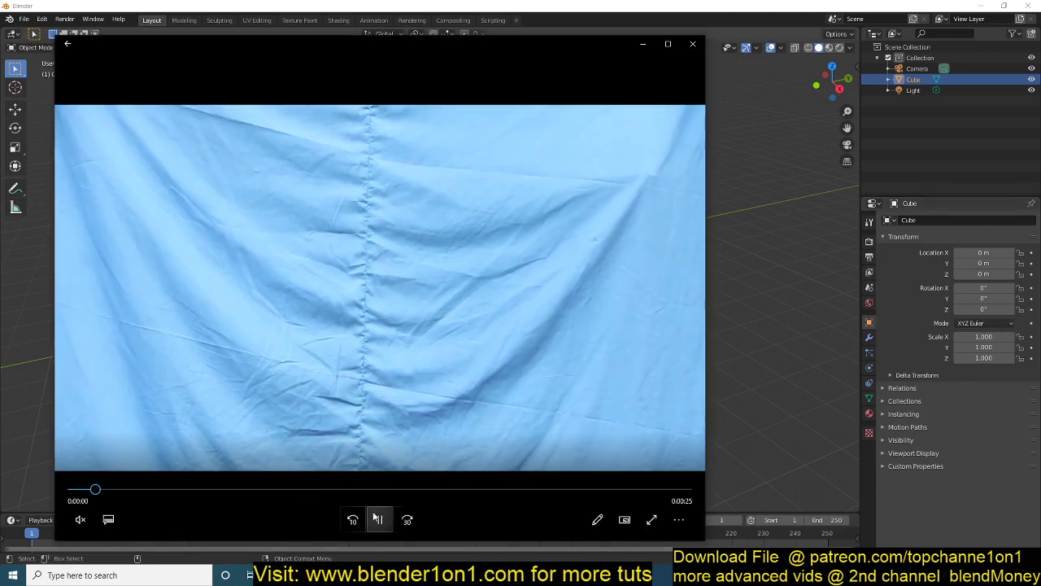
Step: Preview the blue-backdrop clip at several points in the video player, and close the player
click(379, 519)
click(360, 489)
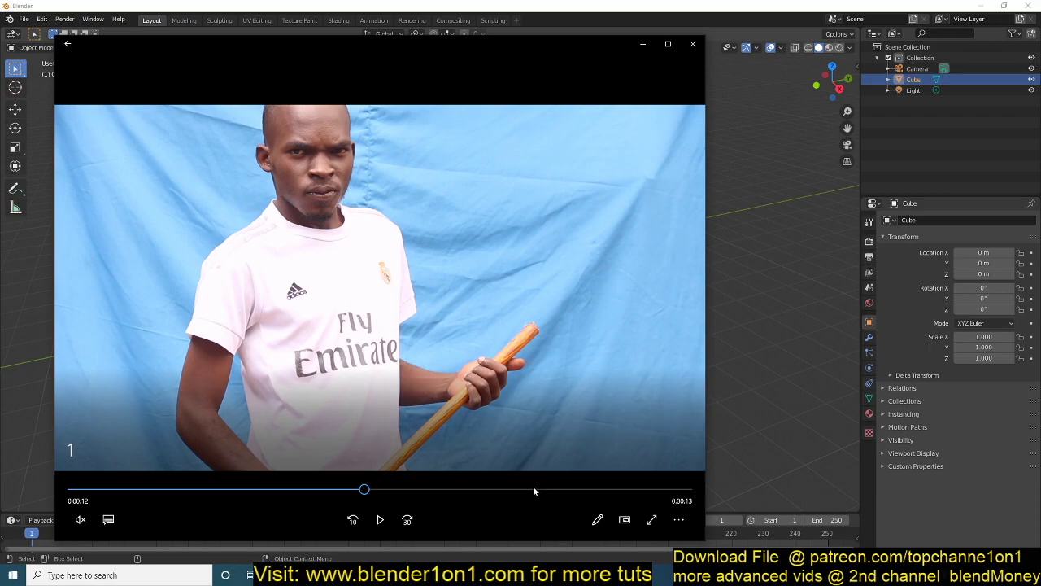
click(534, 489)
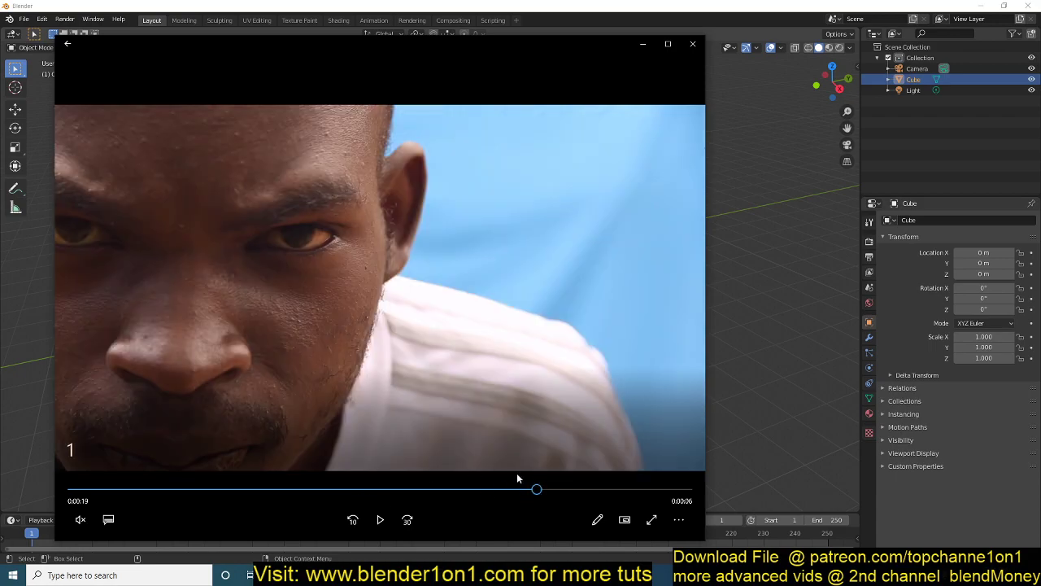
click(600, 489)
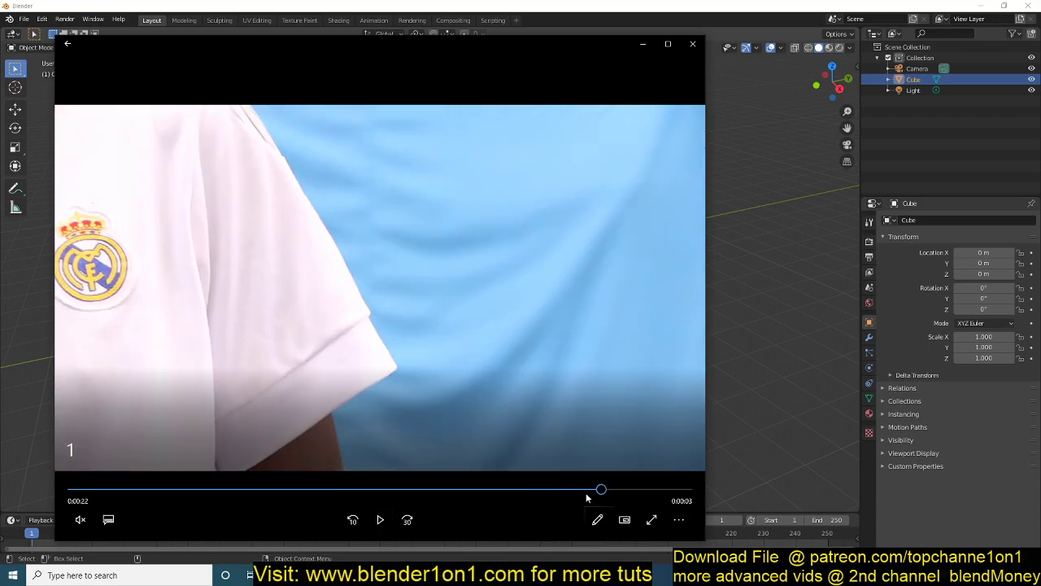
click(583, 489)
click(379, 519)
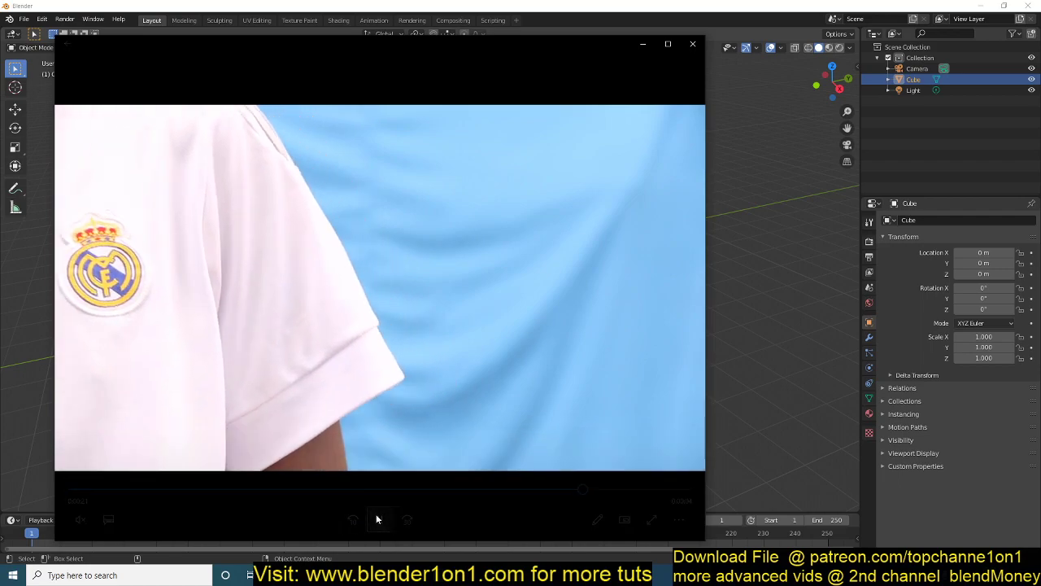
click(381, 519)
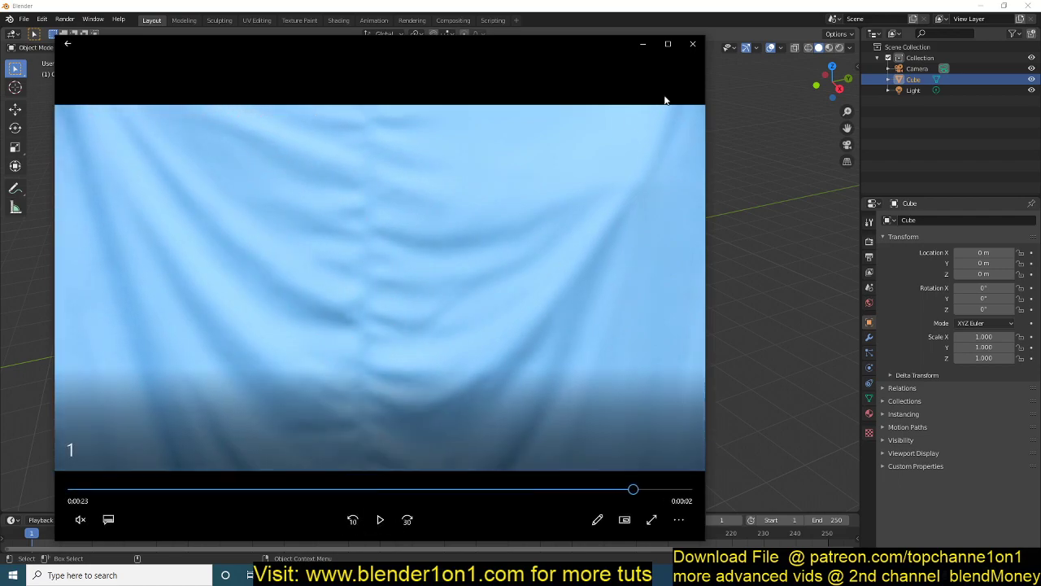
click(693, 45)
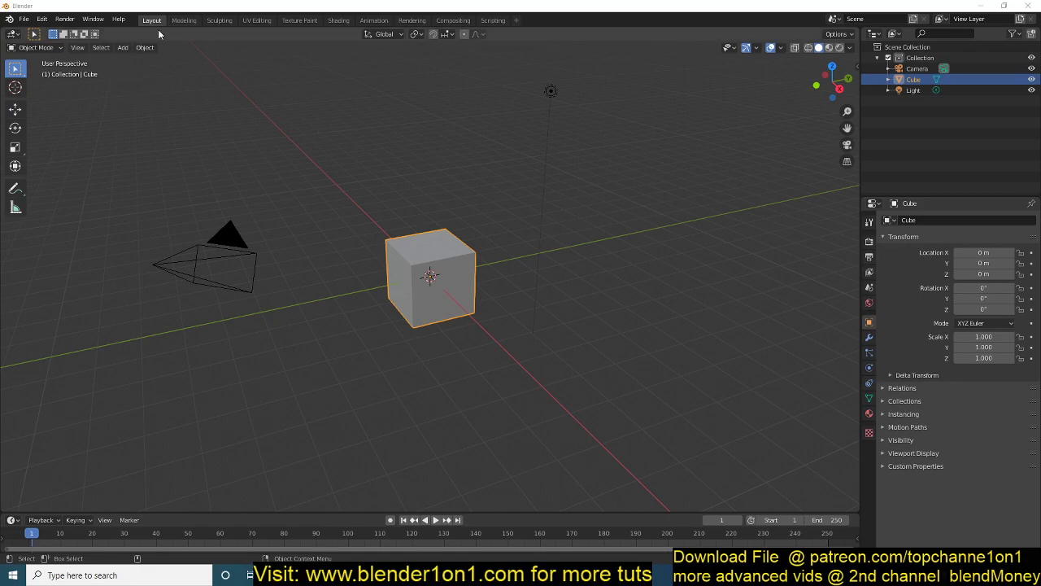
Step: Open the Compositing workspace, enable node use, and move the Render Layers node well away from the Composite node
click(453, 21)
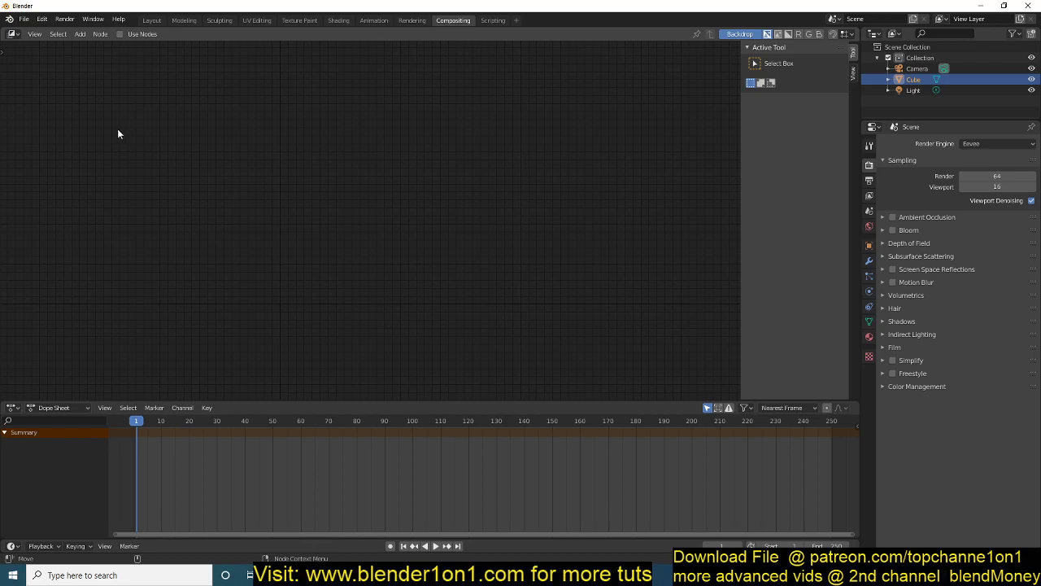
click(123, 35)
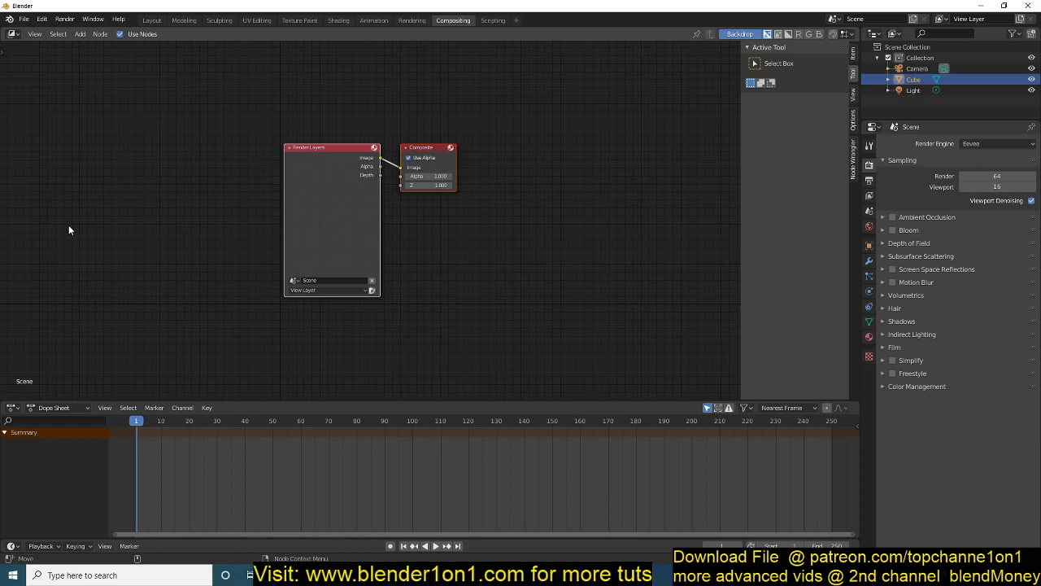
drag(307, 167, 88, 152)
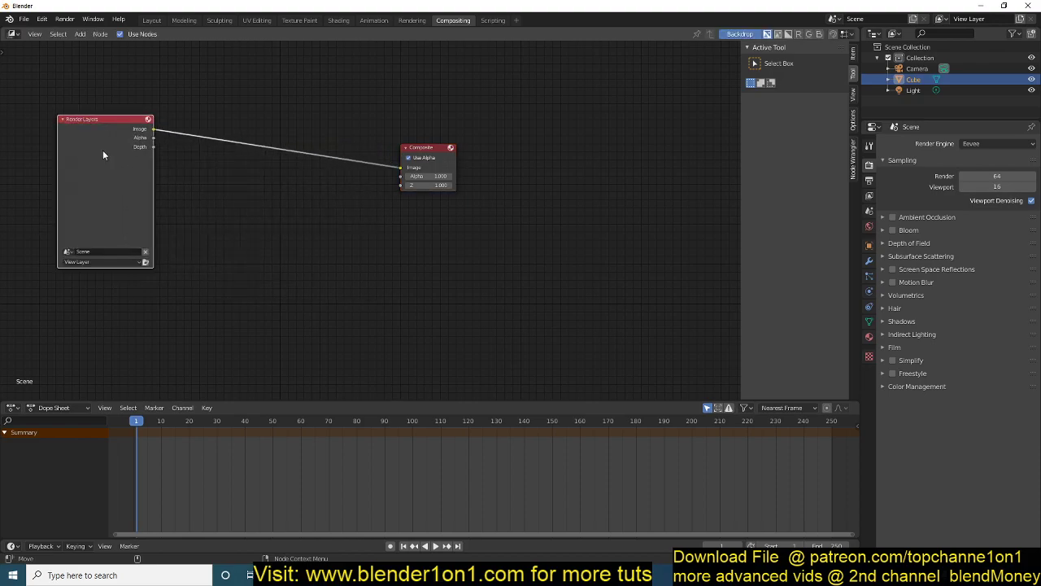
Step: Bring the 1.MOV clip into the node editor as a movie node and place it beside the Render Layers node
click(309, 245)
drag(669, 322, 234, 256)
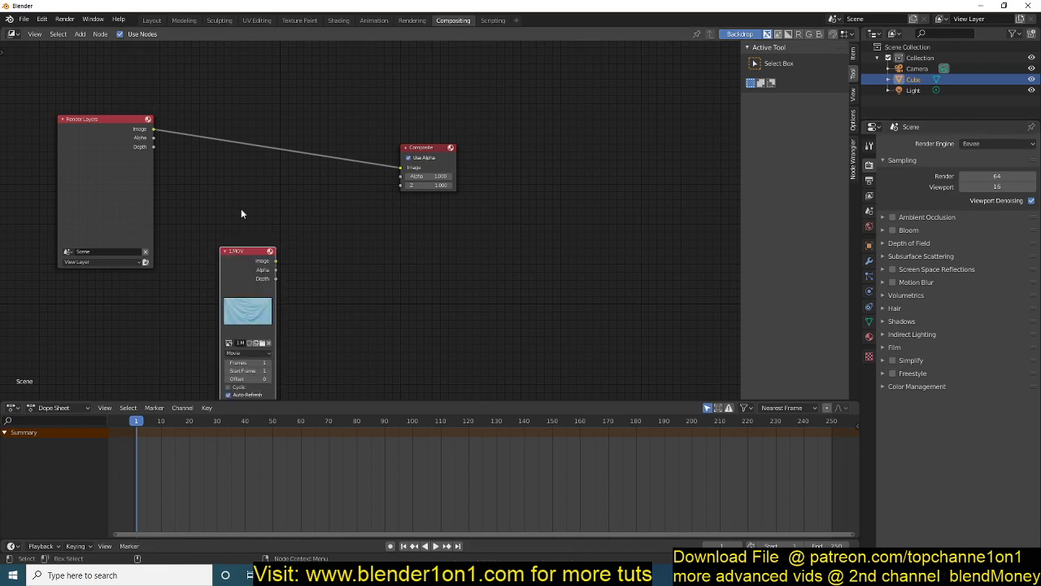
click(216, 183)
drag(236, 217, 220, 223)
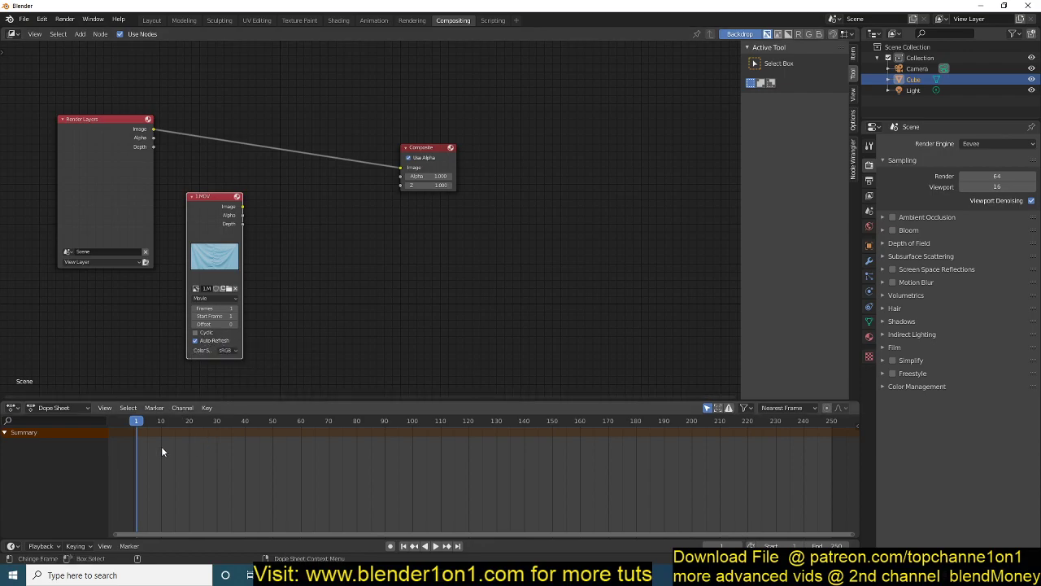
Step: Scrub and play the timeline to check the movie node's footage, ending at frame 32
drag(163, 439, 221, 441)
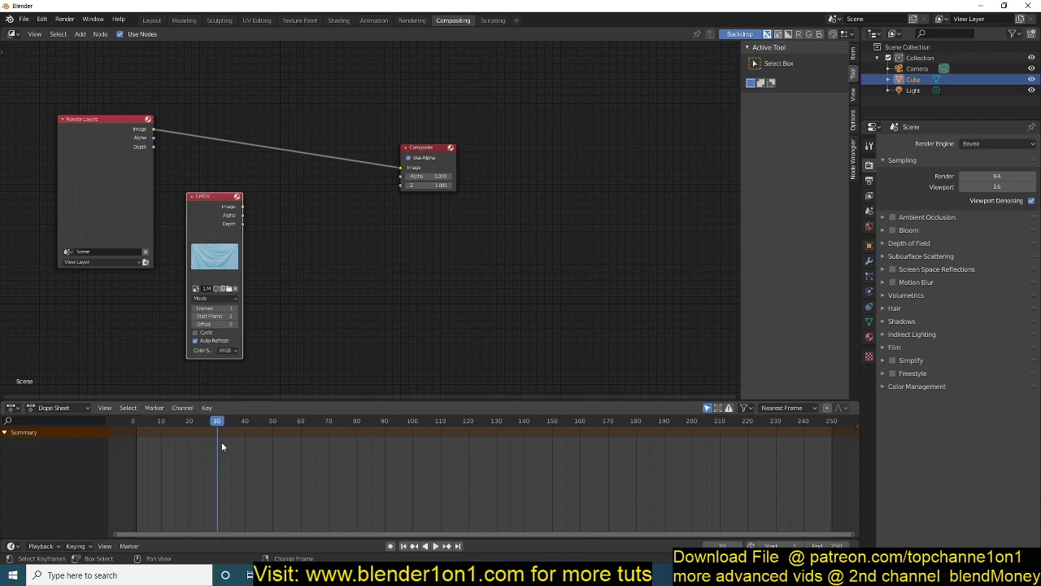
key(space)
key(space)
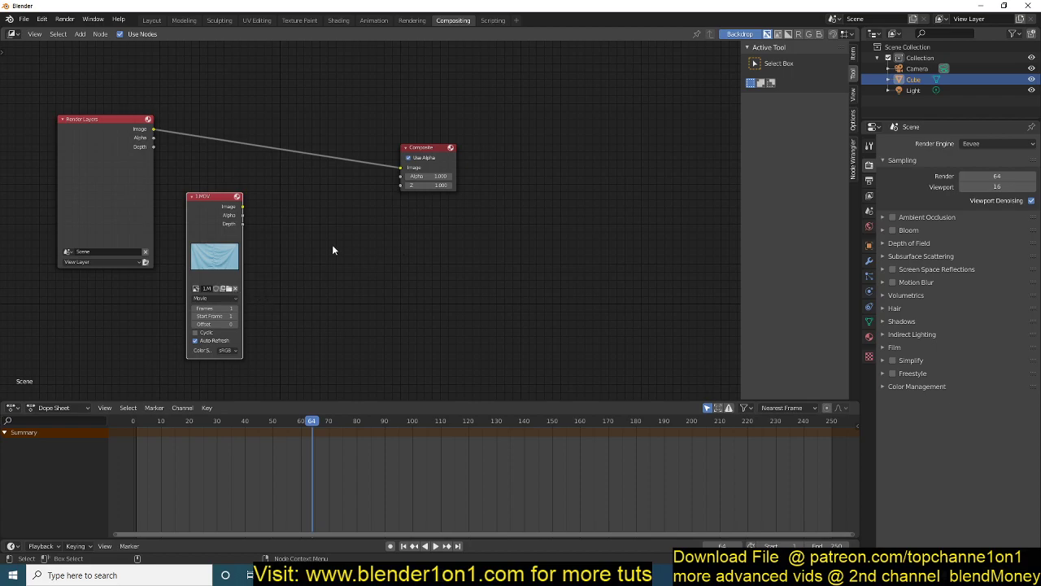
click(224, 441)
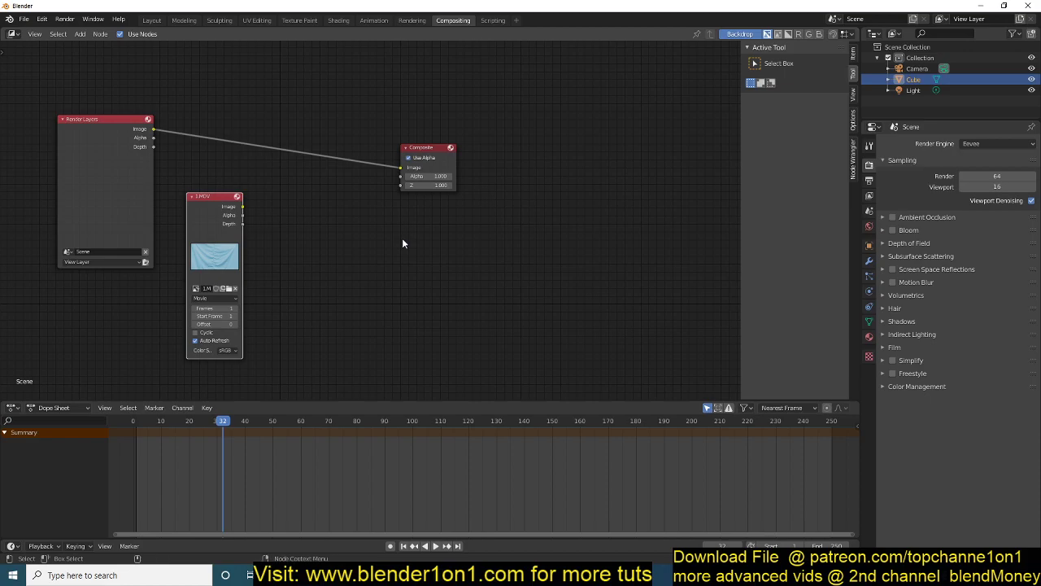
Step: Add a Viewer node and connect the 1.MOV node's Image output to its Image input
key(shift+a)
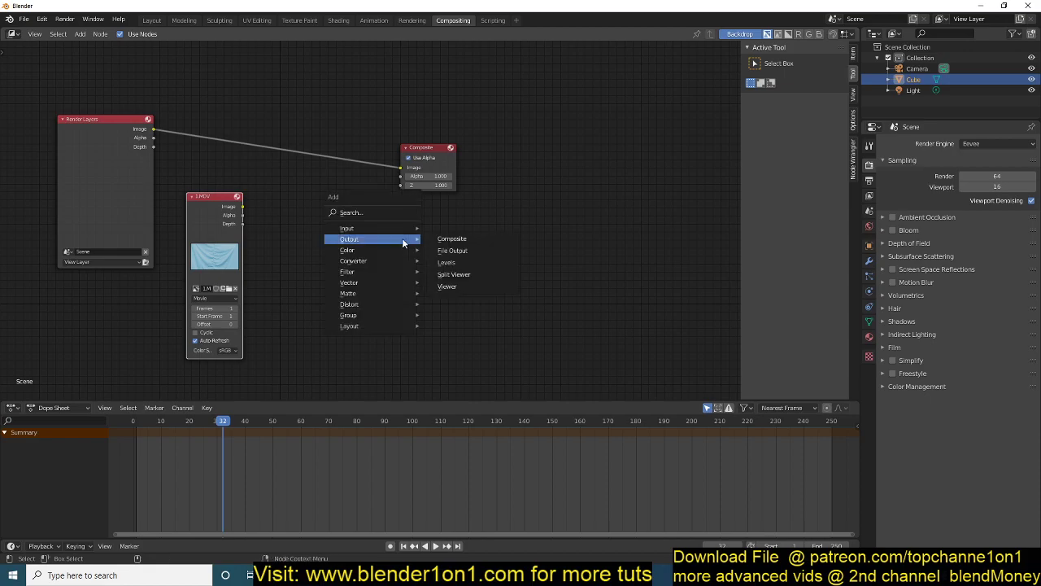
mouse_move(407, 239)
click(453, 286)
click(492, 207)
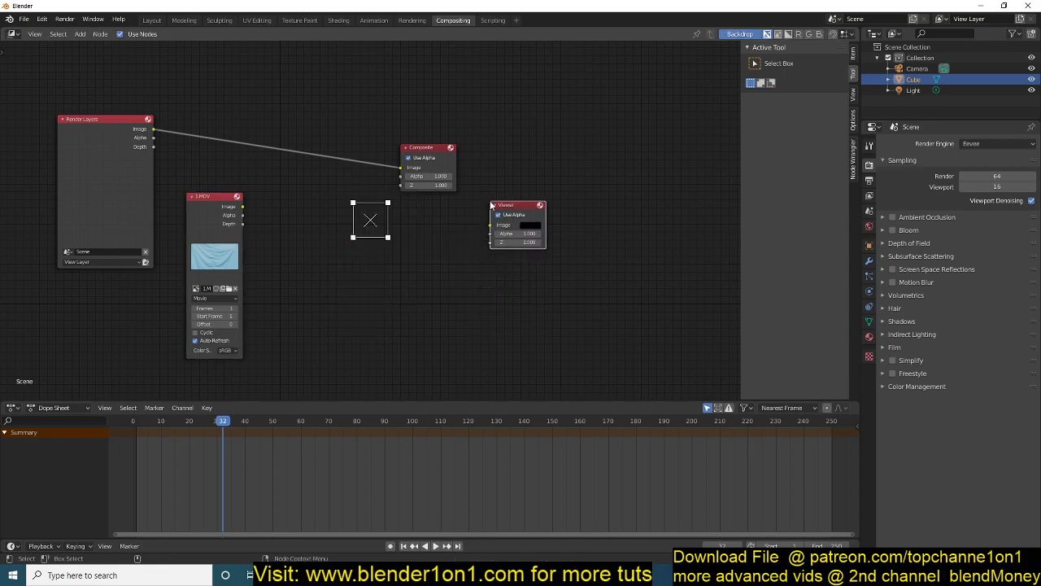
drag(242, 207, 491, 225)
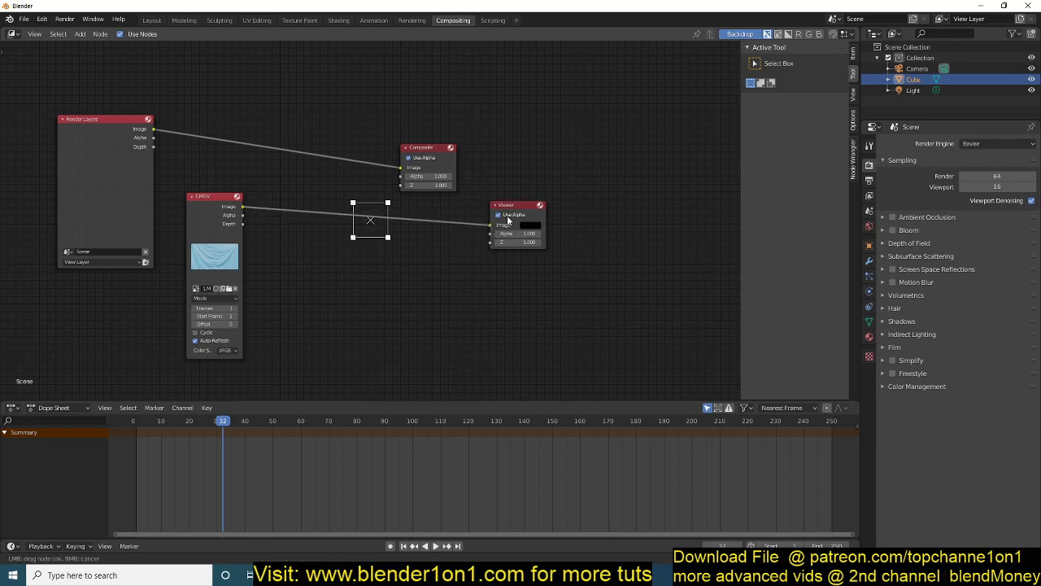
Step: Zoom the backdrop image out and back in behind the nodes
scroll(397, 142, down, 1)
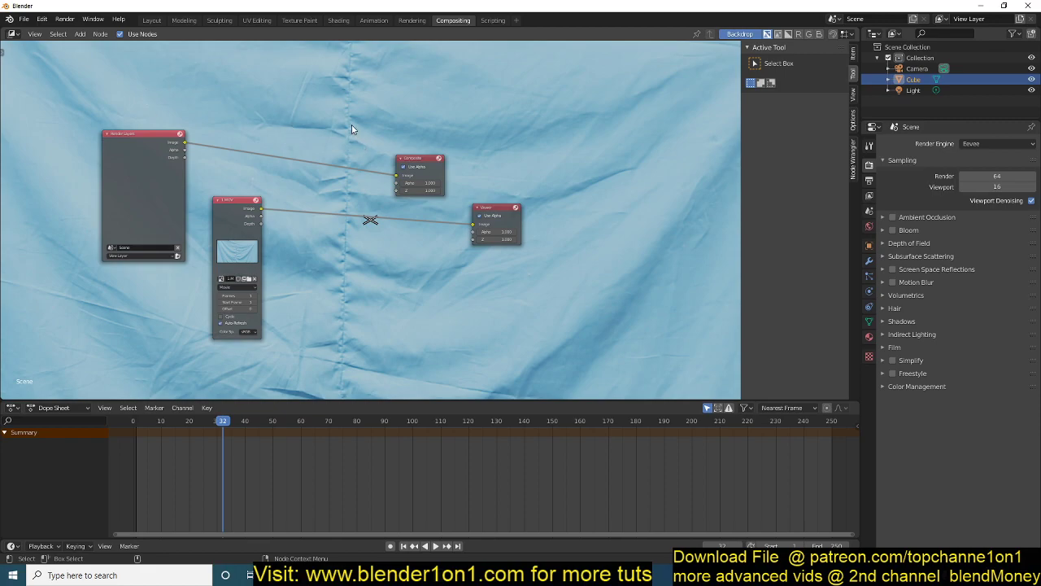
key(v)
key(v)
key(v)
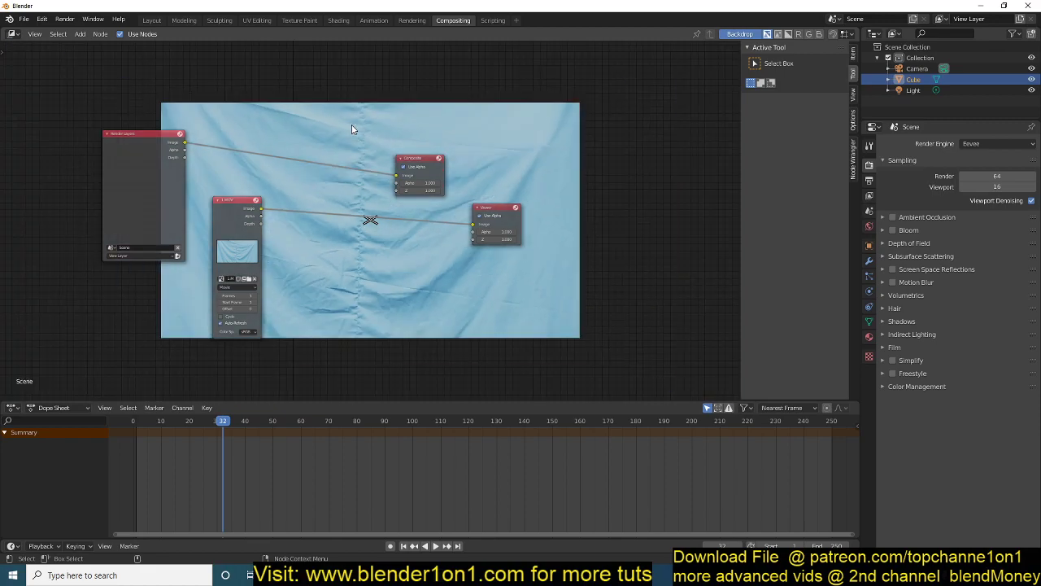
key(alt+v)
key(alt+v)
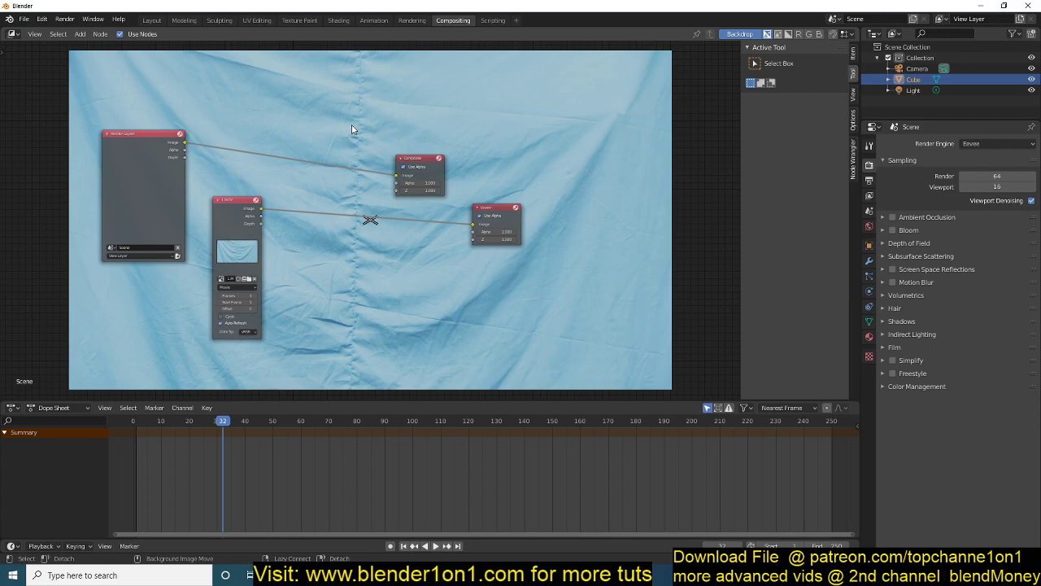
key(alt+v)
key(alt+v)
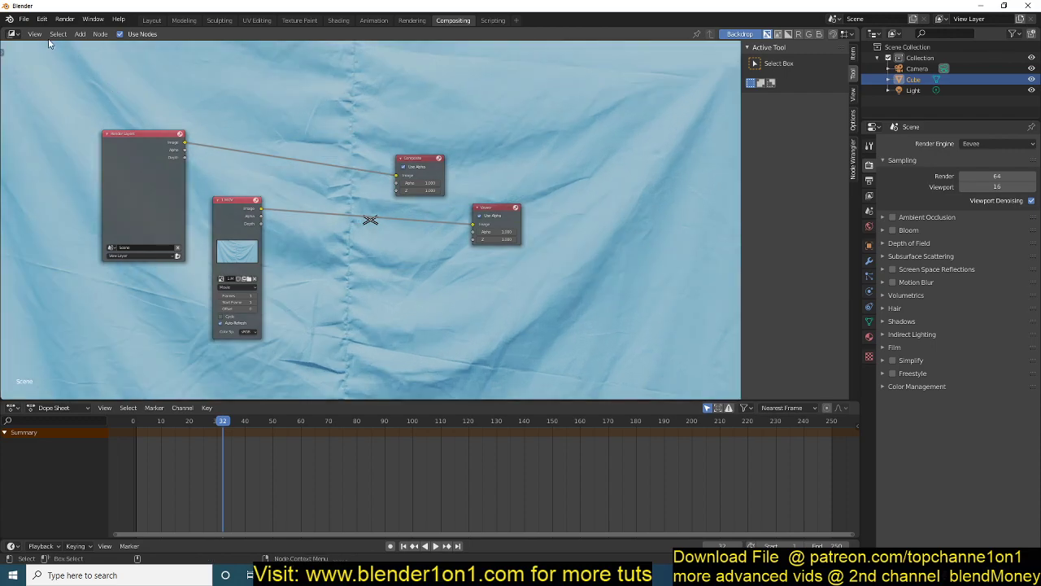
Step: Fit the backdrop to the available space, shift it slightly, and move the 1.MOV node a little lower
click(34, 34)
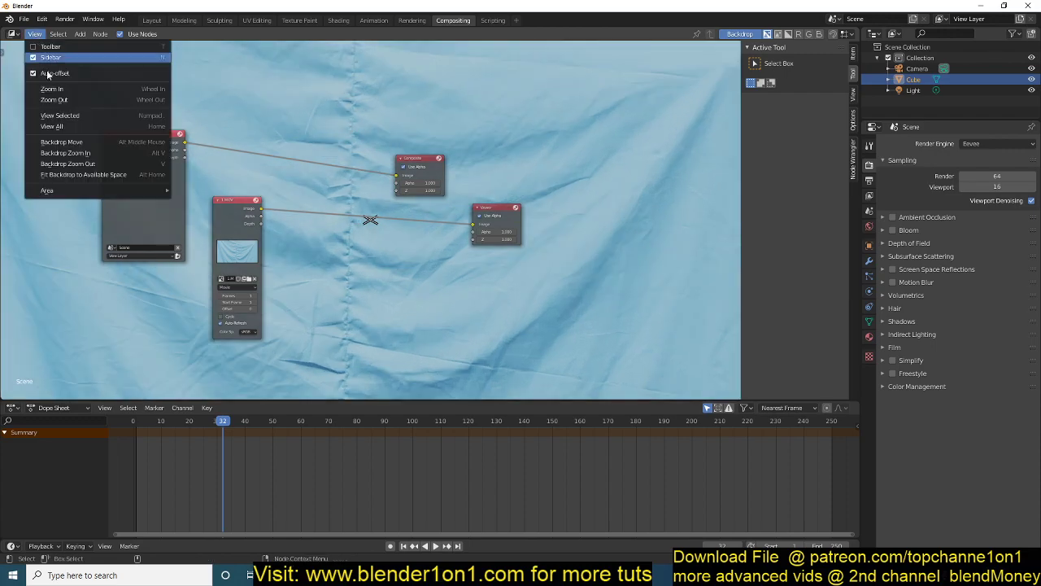
click(95, 176)
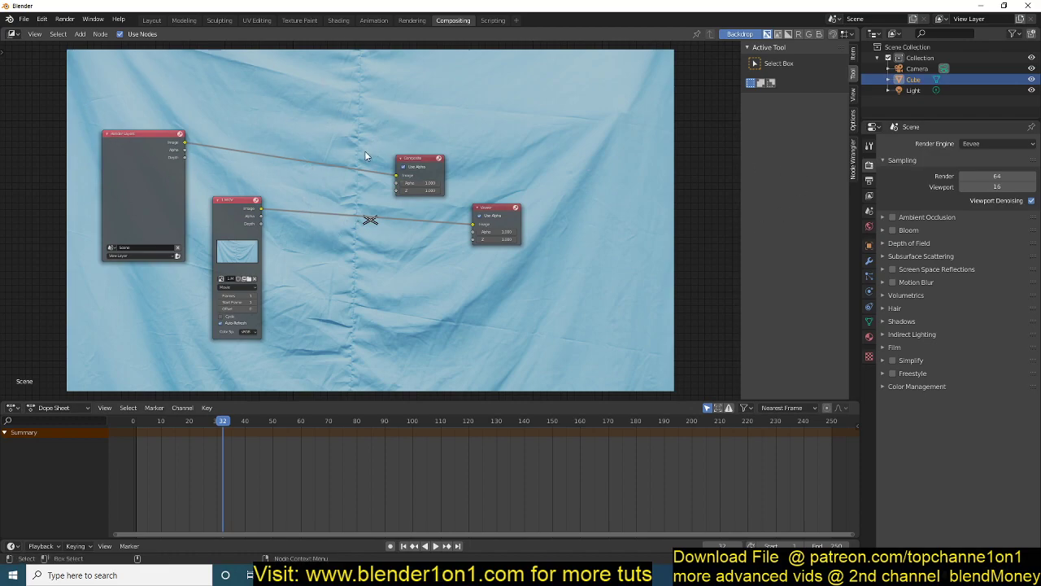
mouse_move(328, 114)
alt+middle_down()
mouse_move(336, 139)
mouse_move(400, 109)
mouse_move(316, 155)
mouse_move(313, 130)
mouse_move(298, 124)
mouse_move(482, 158)
mouse_move(234, 134)
mouse_move(362, 110)
mouse_move(342, 114)
alt+middle_up()
drag(253, 268, 239, 291)
scroll(283, 273, up, 1)
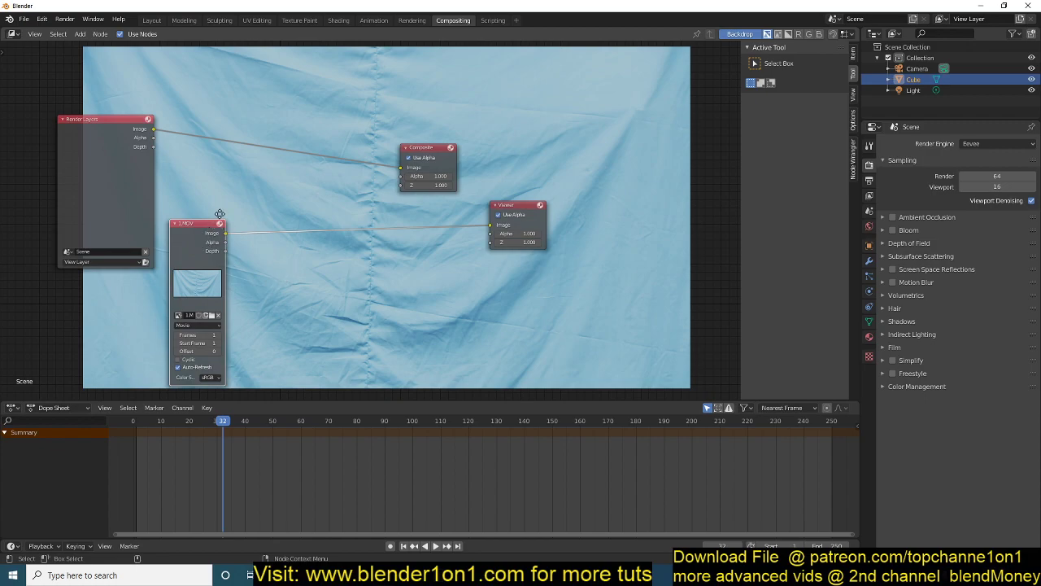
middle_drag(217, 217, 233, 196)
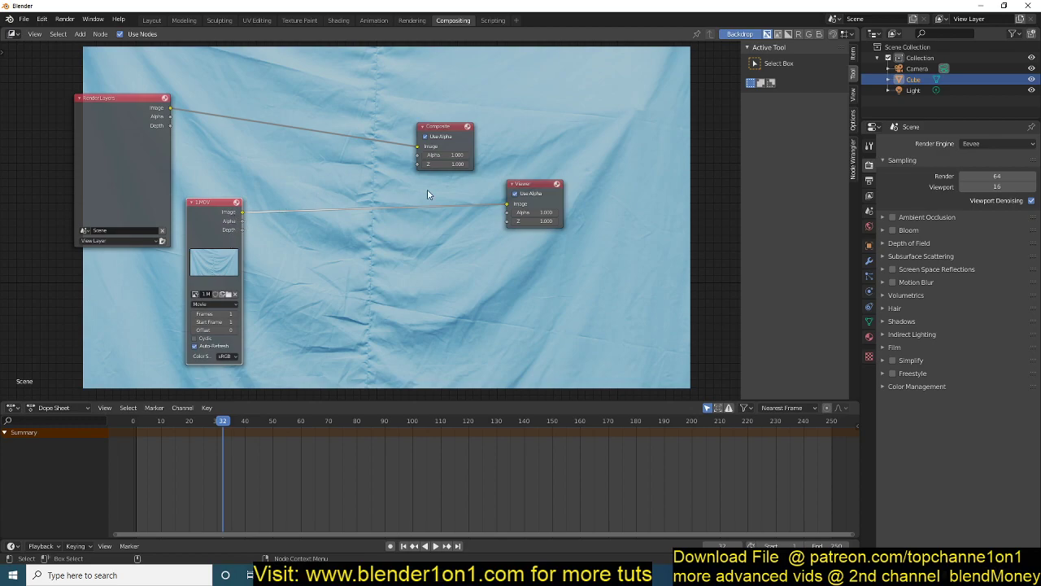
Step: Preview the 1.MOV node's Alpha and Depth outputs in the Viewer, and switch back to its Image output
ctrl+shift+click(230, 223)
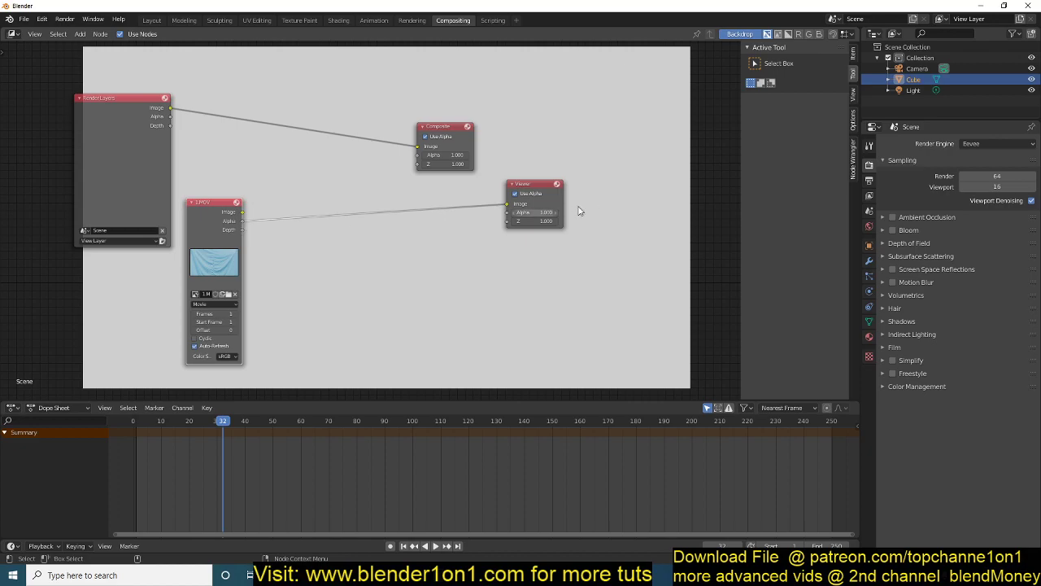
ctrl+shift+click(226, 234)
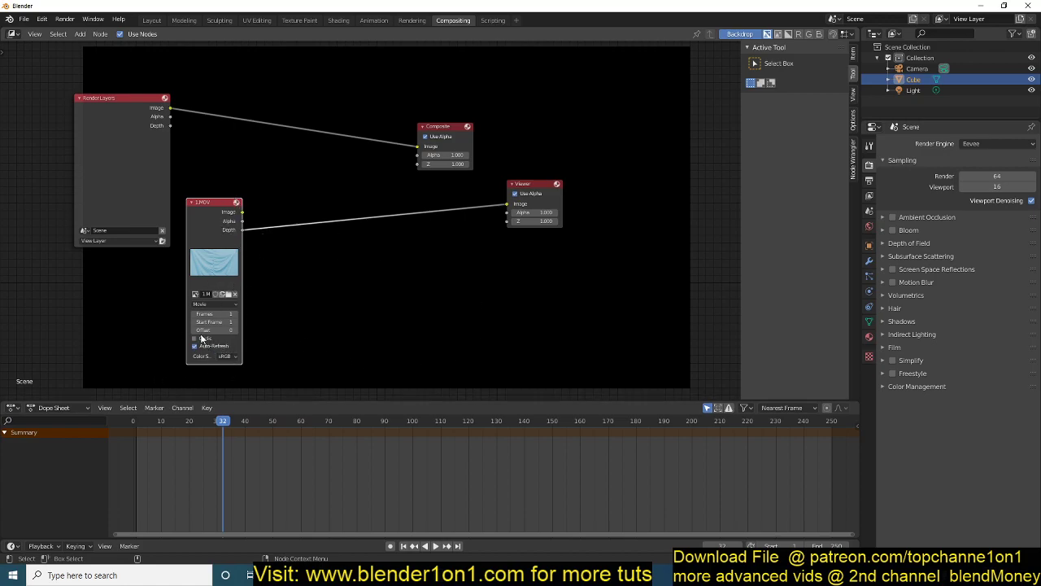
ctrl+shift+click(216, 227)
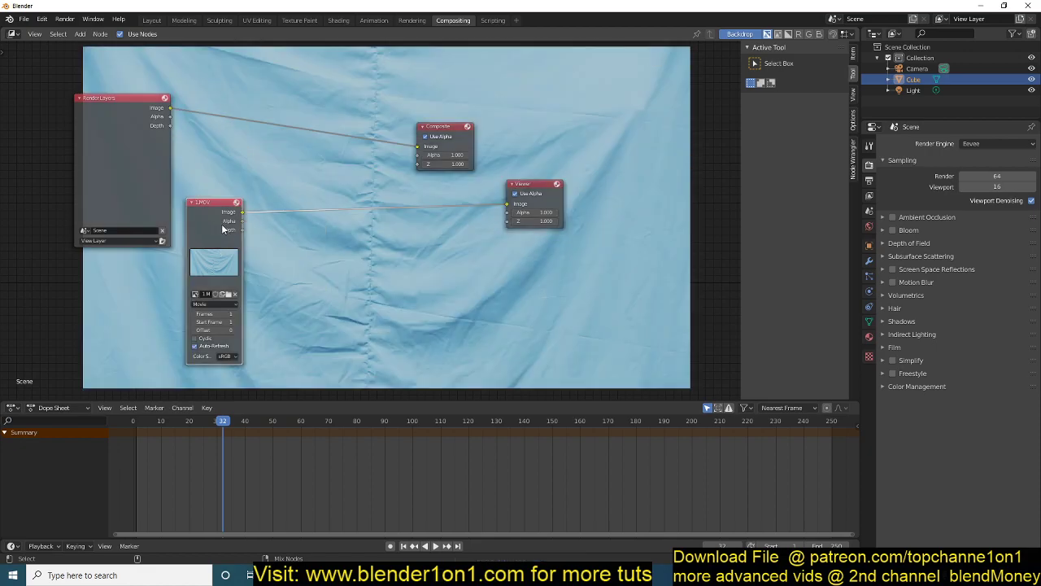
Step: Set the 1.MOV node's Frames value to 2500
click(232, 315)
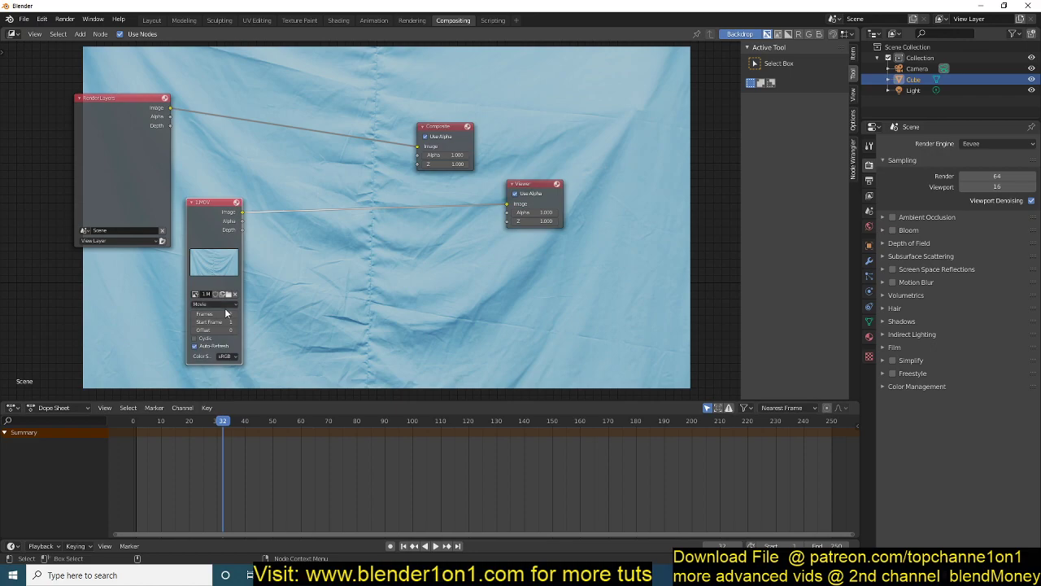
text(1500)
key(Return)
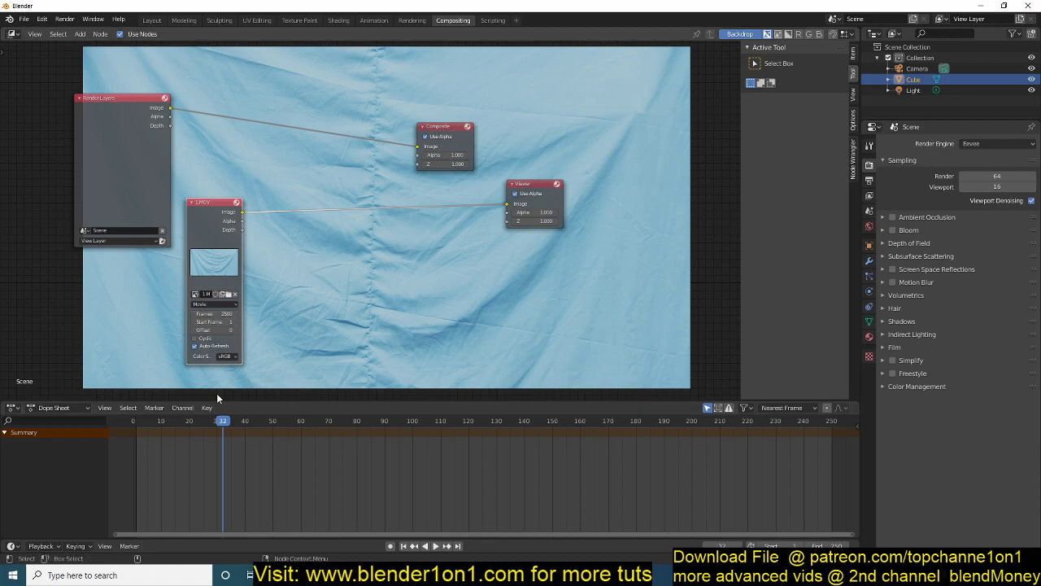
Step: Check the footage in the backdrop at frames 2, 8, 80, 196 and 127 of the timeline
right_click(140, 451)
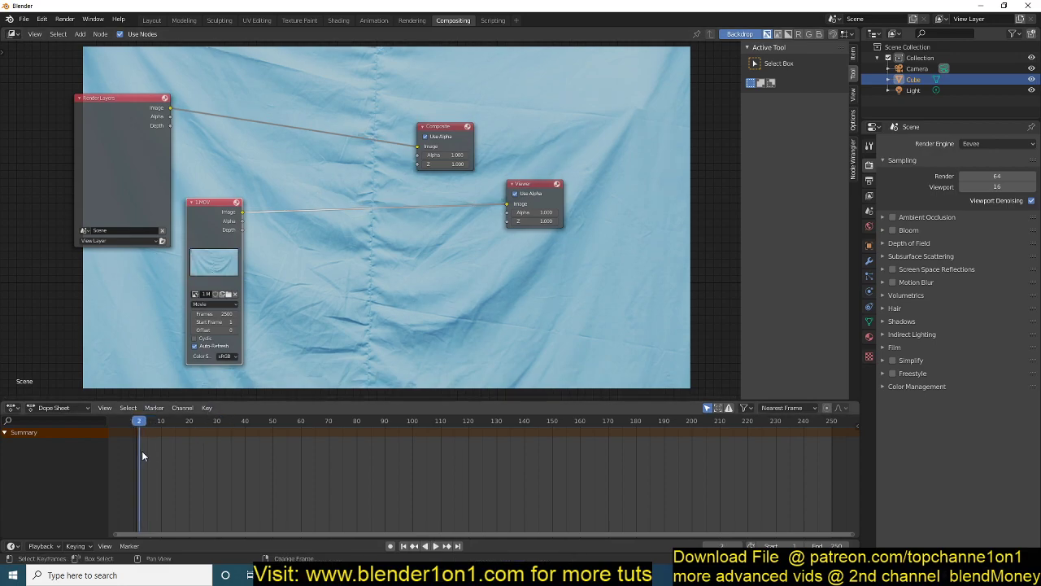
right_click(157, 452)
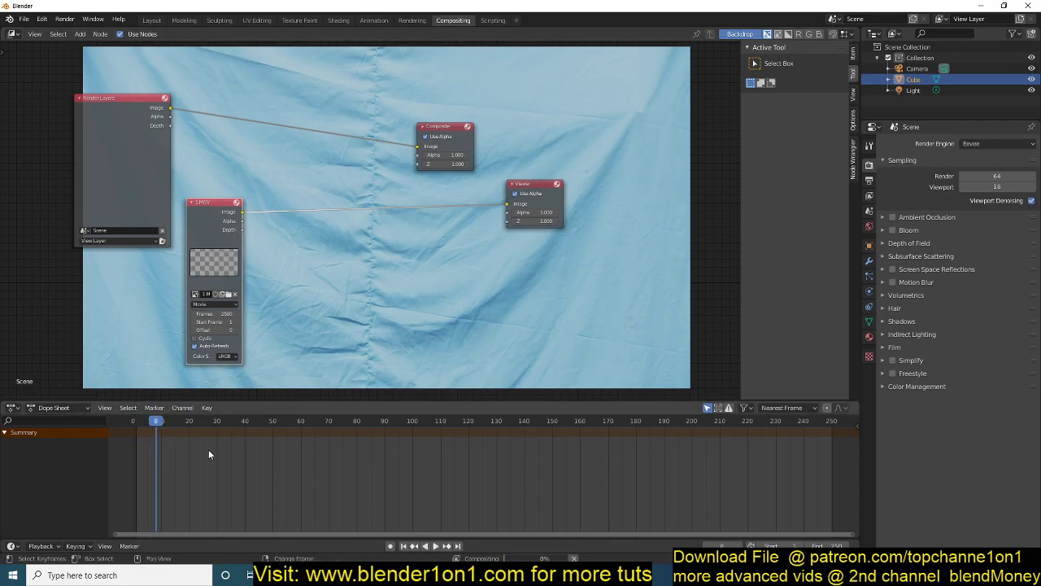
right_click(357, 443)
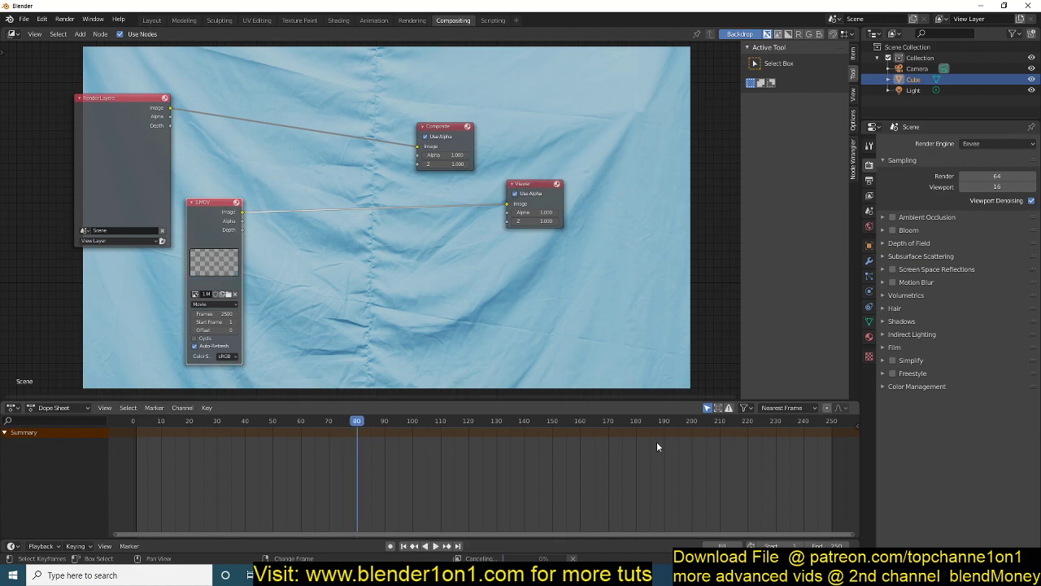
right_click(681, 444)
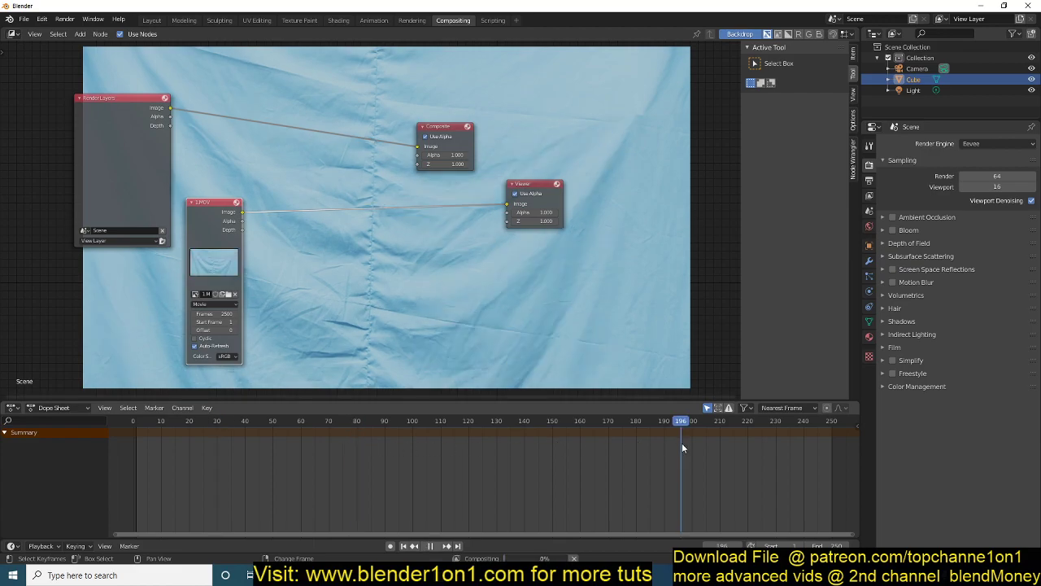
right_click(487, 457)
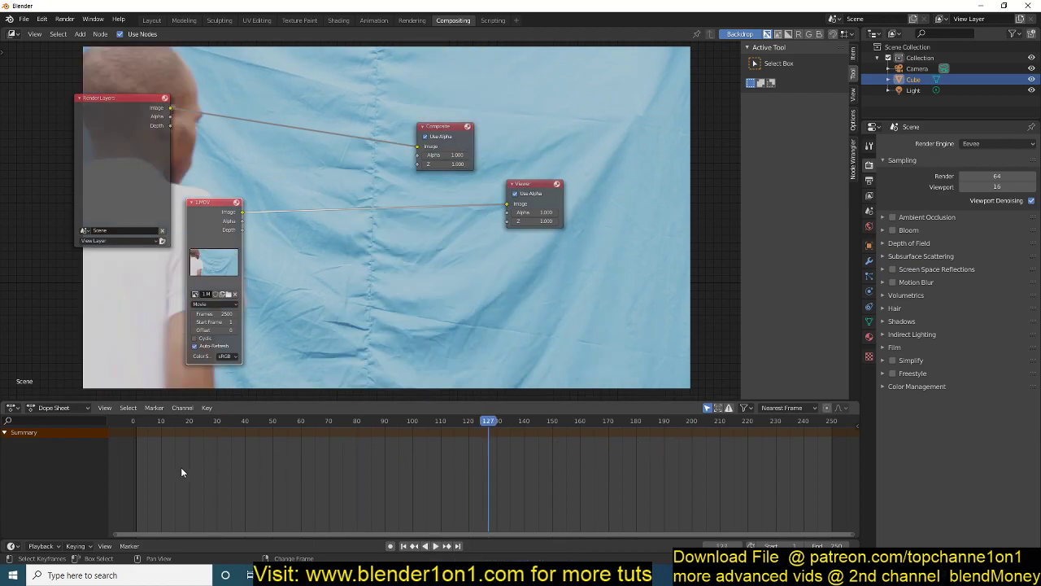
Step: Return the timeline to frame 1 and set the 1.MOV node's Offset to 100
right_drag(160, 466, 136, 463)
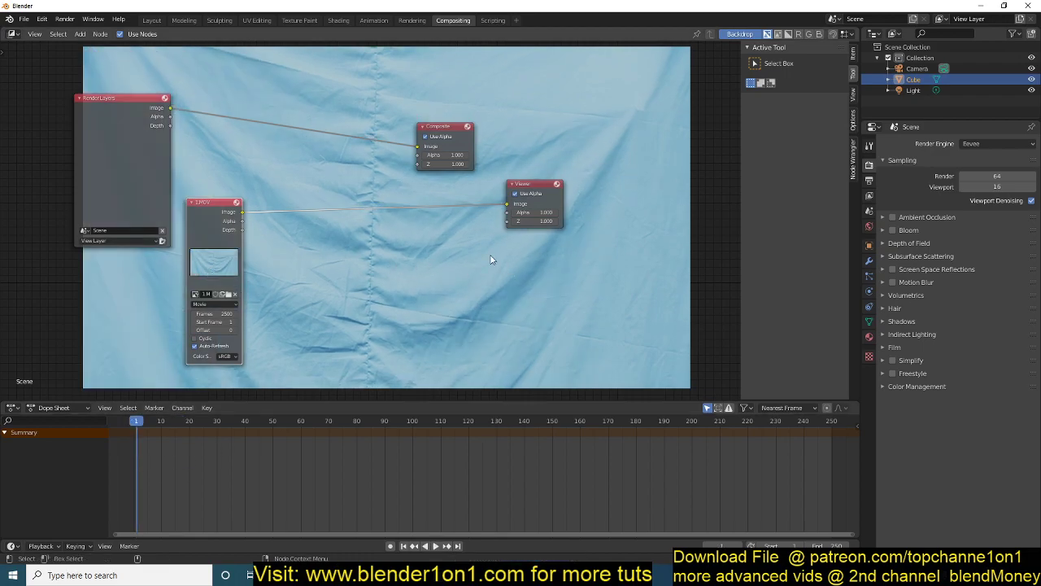
click(234, 330)
mouse_move(234, 330)
mouse_down()
mouse_move(322, 330)
mouse_move(217, 331)
mouse_move(244, 330)
mouse_move(225, 330)
mouse_up()
alt+scroll(178, 464, down, 8)
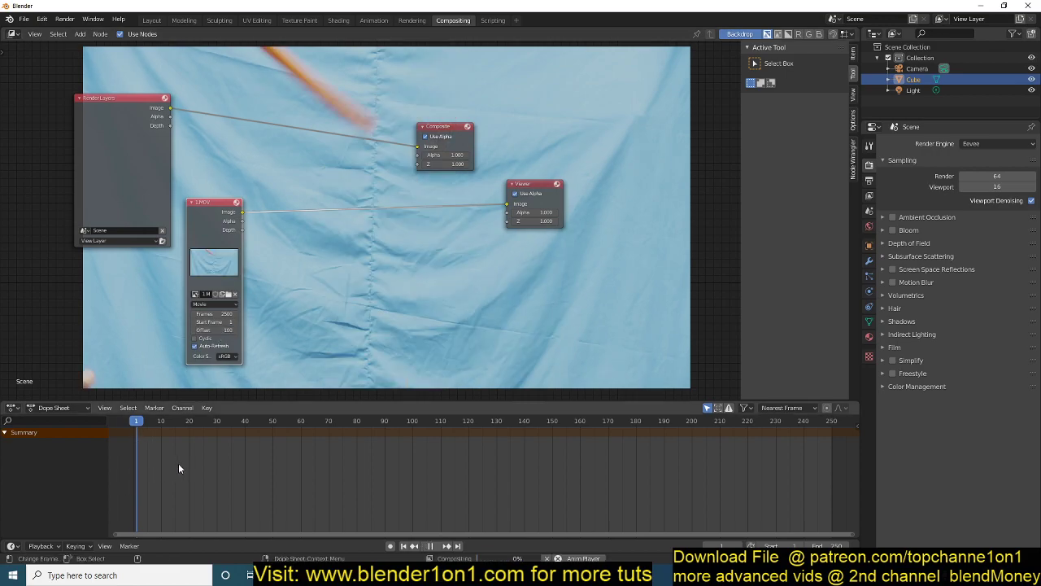
Step: Check the offset footage in the backdrop at frames 18, 22, 32 and 247
alt+scroll(180, 461, down, 9)
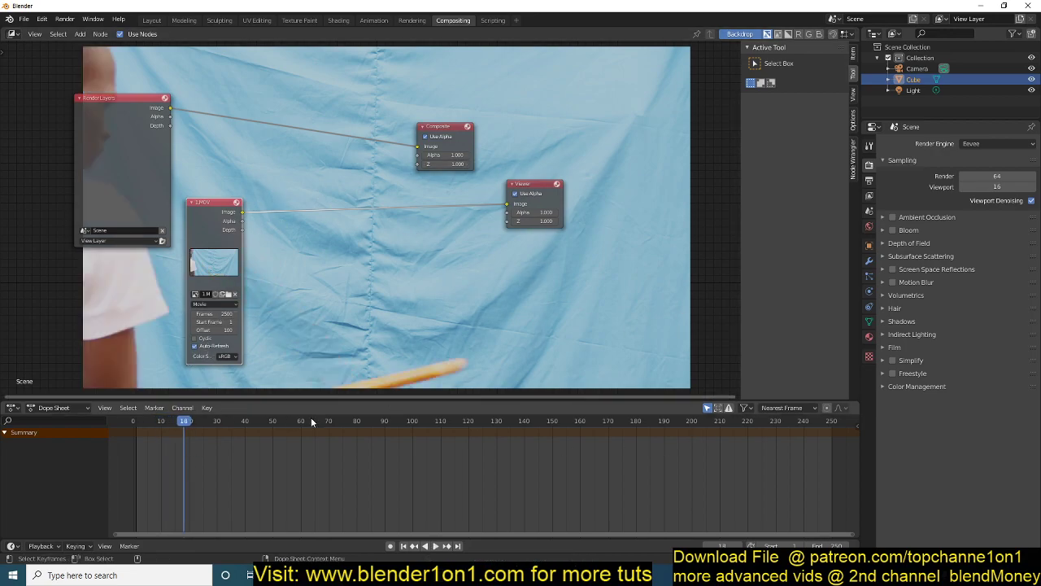
alt+scroll(315, 439, down, 4)
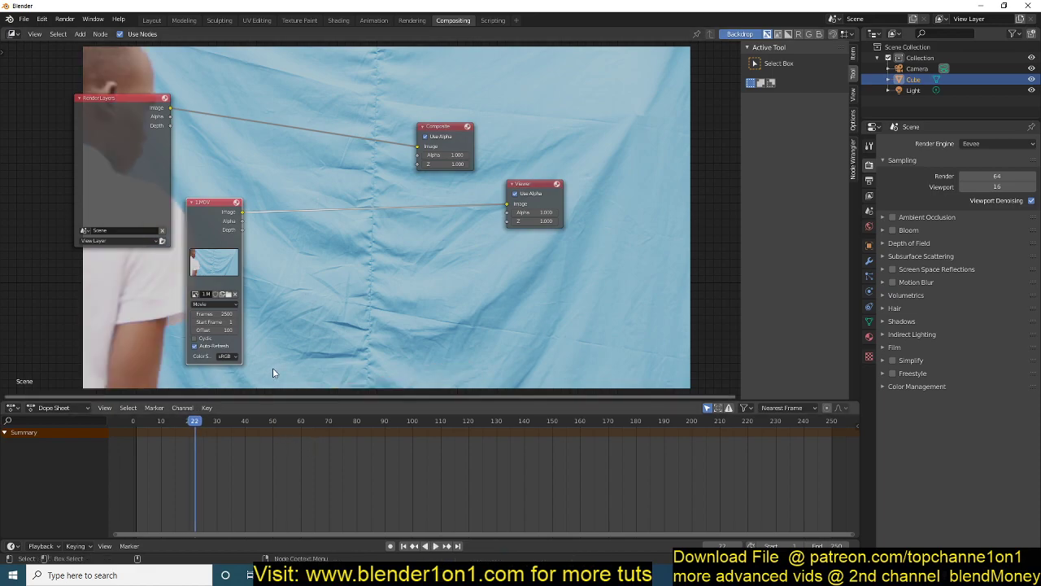
key(space)
key(space)
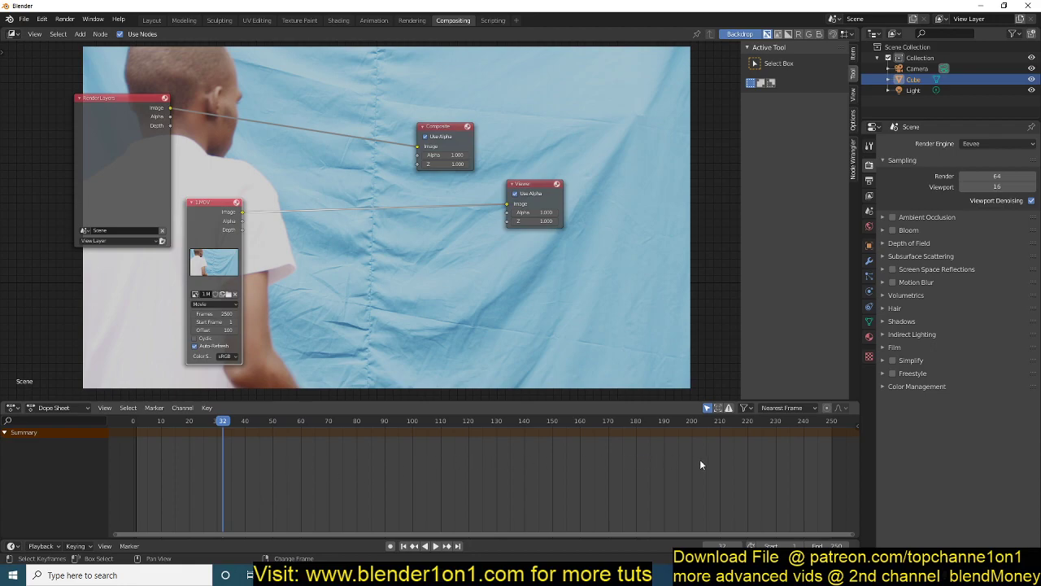
drag(730, 459, 824, 448)
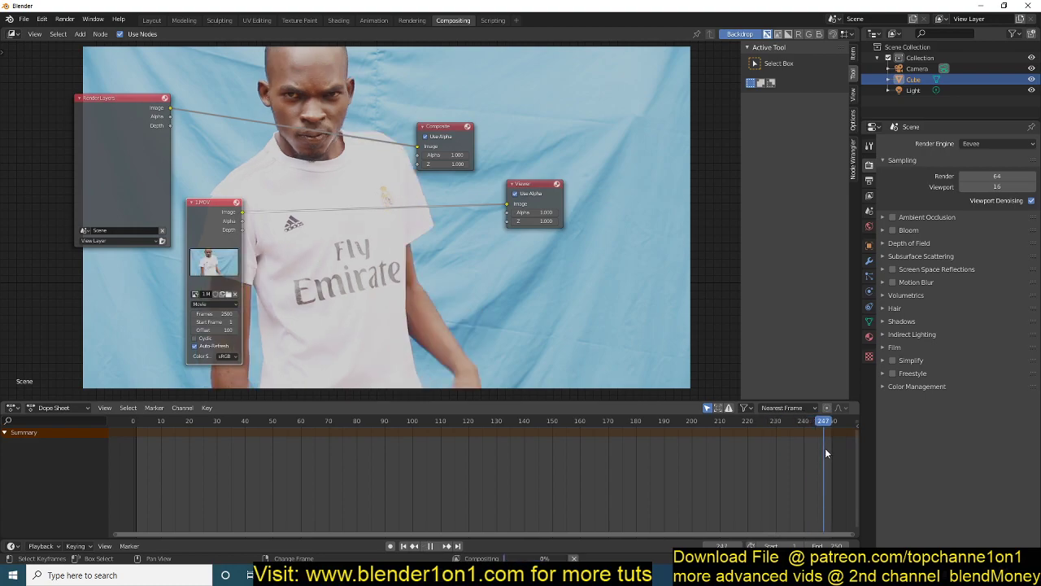
Step: Set the scene's end frame to 500
scroll(816, 455, down, 5)
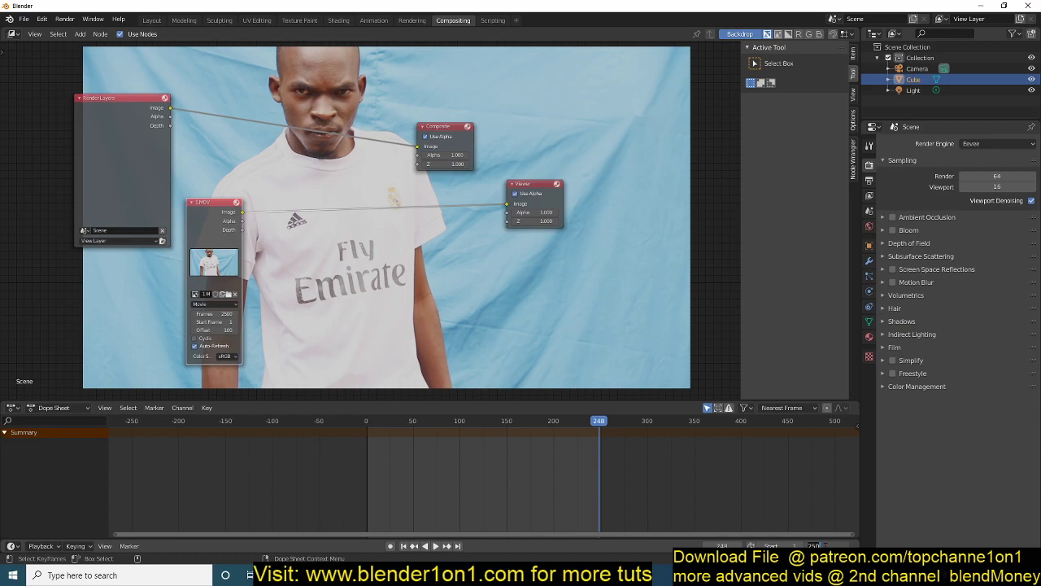
text(0)
key(Return)
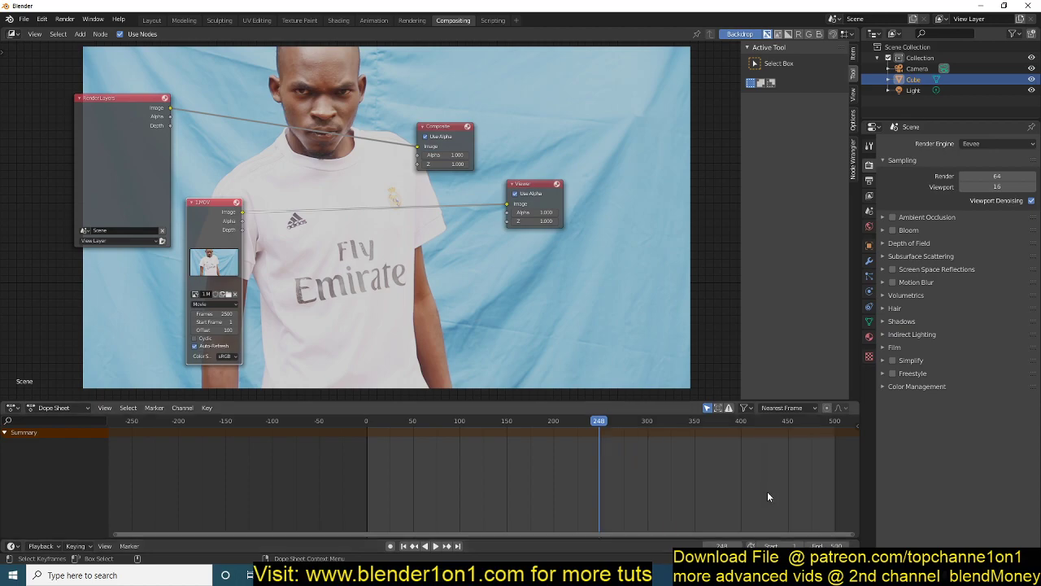
Step: Check the footage at frames 425 and 388, and leave the timeline at frame 361
click(815, 466)
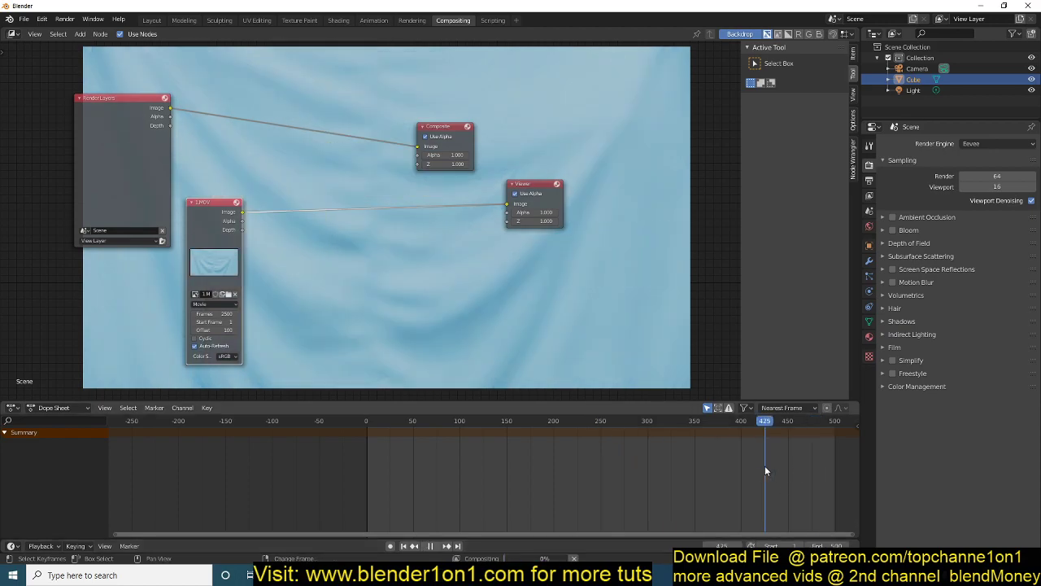
click(764, 467)
click(729, 471)
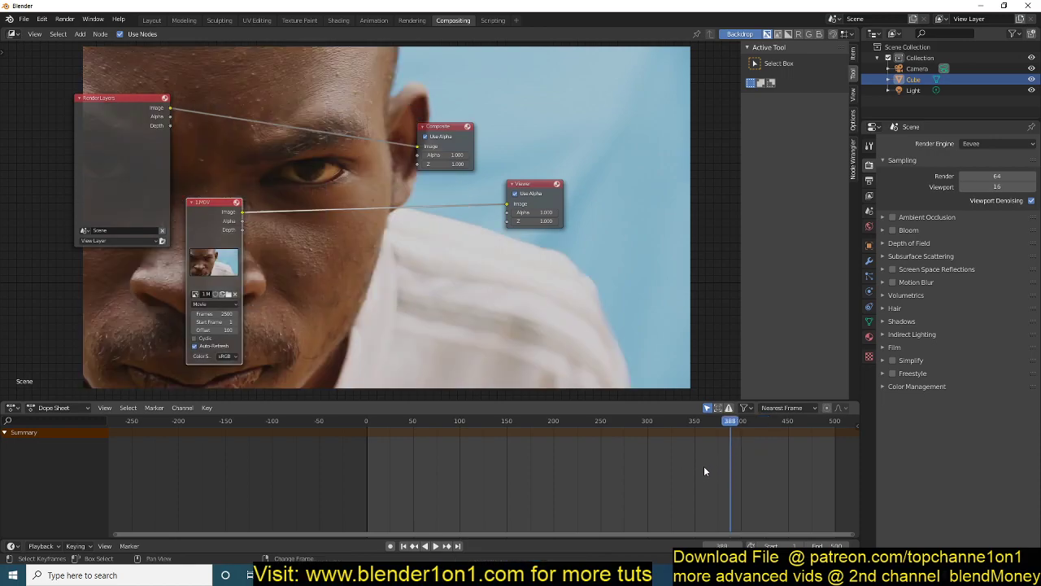
click(677, 471)
click(705, 471)
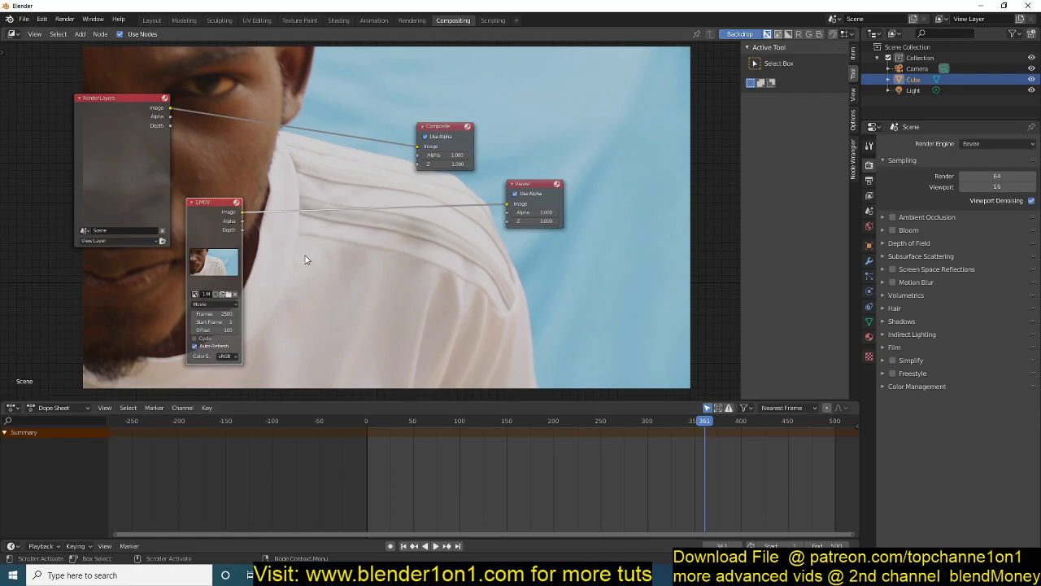
key(shift+a)
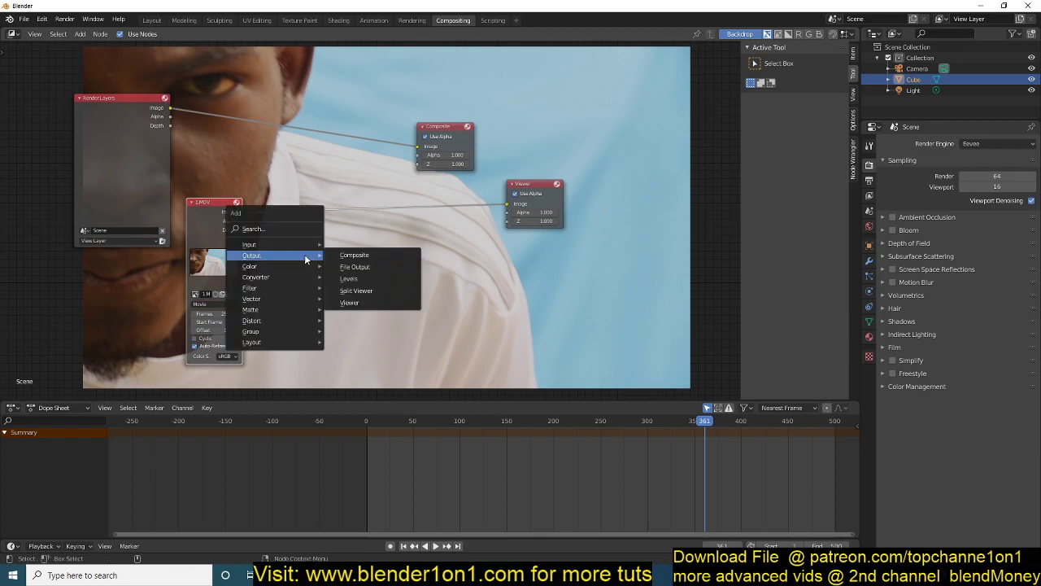
mouse_move(286, 309)
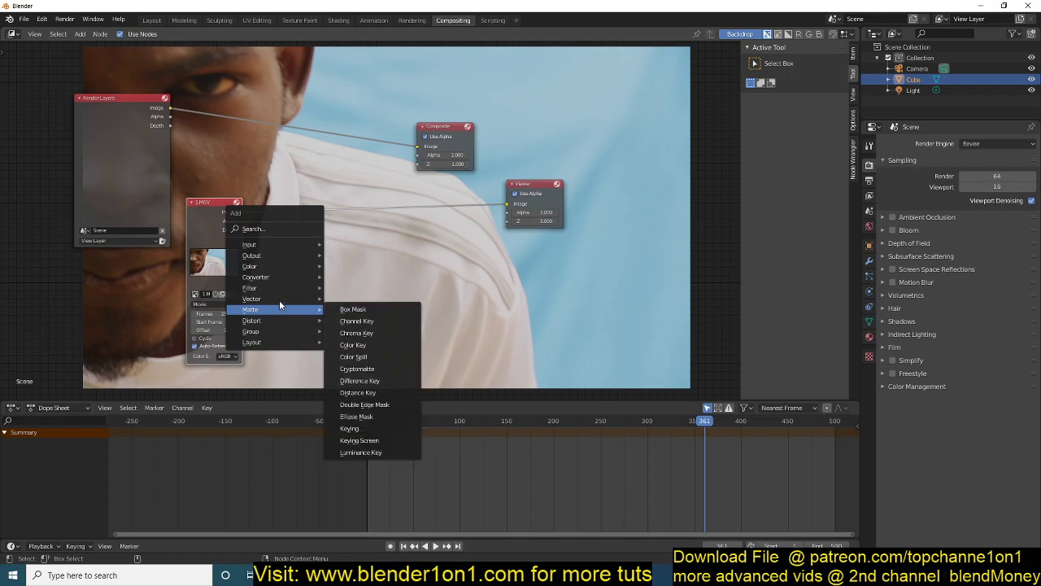
key(Escape)
click(84, 35)
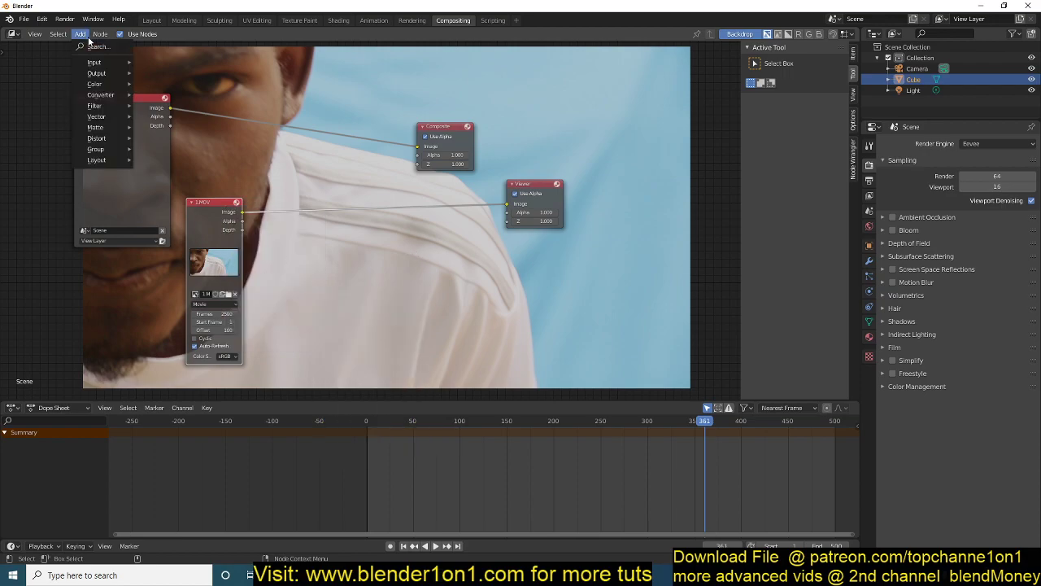
mouse_move(114, 126)
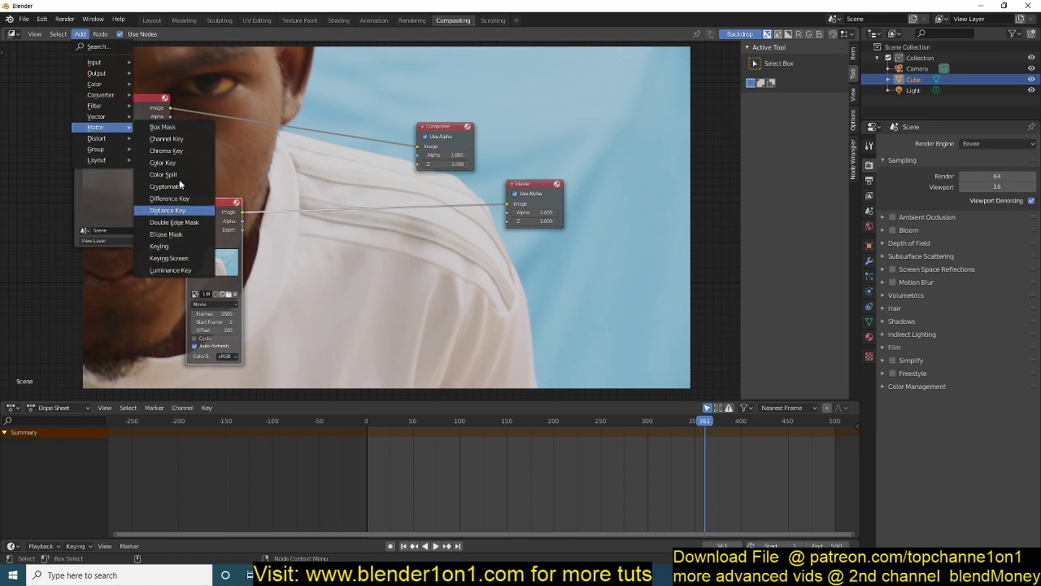
Step: Add a Chroma Key matte node beside the 1.MOV node and feed the 1.MOV Image output into its Image input
key(shift+a)
mouse_move(392, 346)
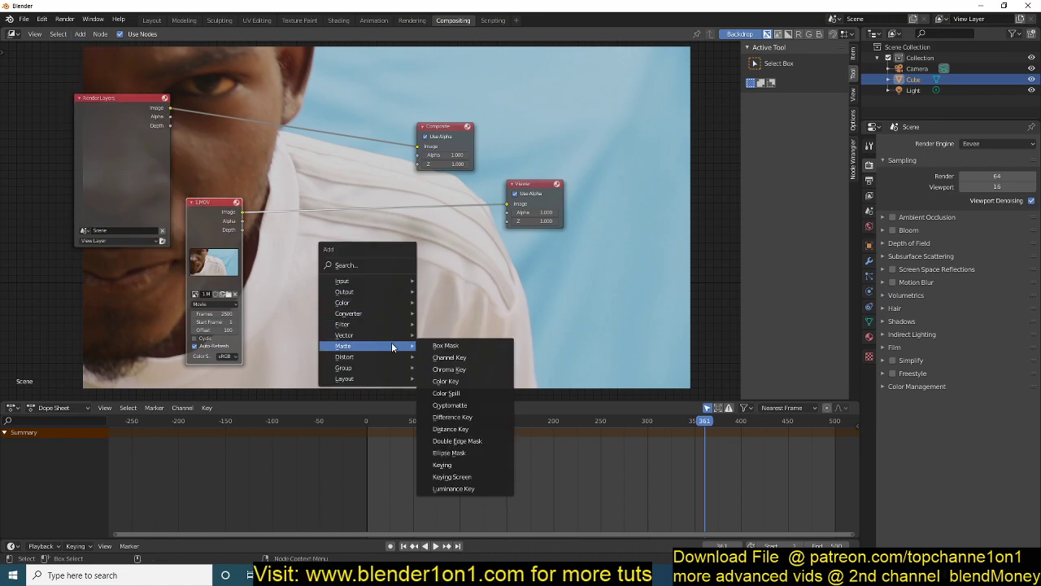
click(455, 369)
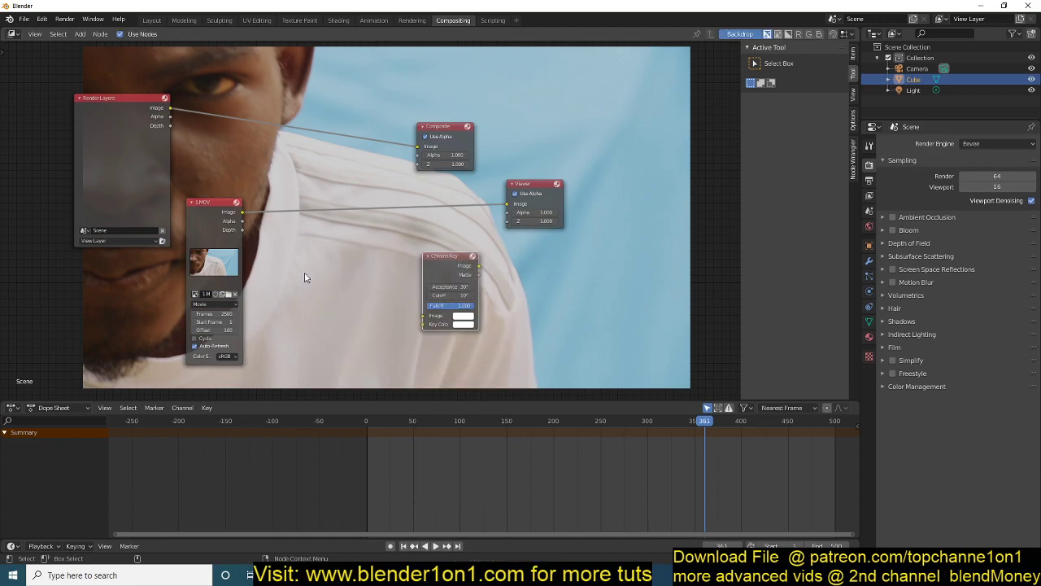
drag(458, 276, 398, 271)
drag(242, 217, 234, 258)
drag(365, 315, 365, 312)
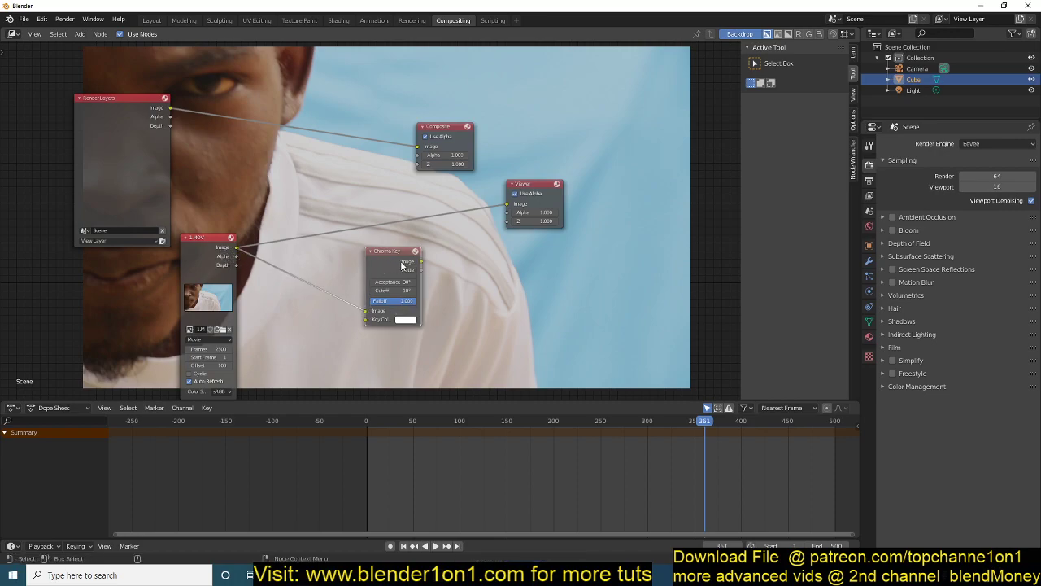
Step: Connect the Chroma Key node's Image output to both the Viewer and Composite Image inputs, and space the three nodes apart
drag(422, 261, 507, 204)
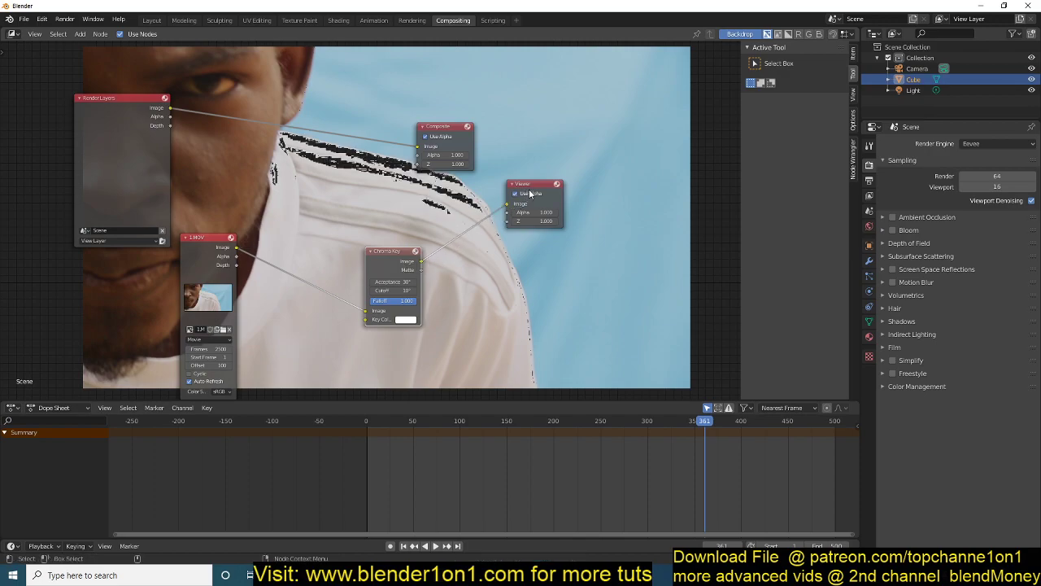
drag(445, 128, 537, 106)
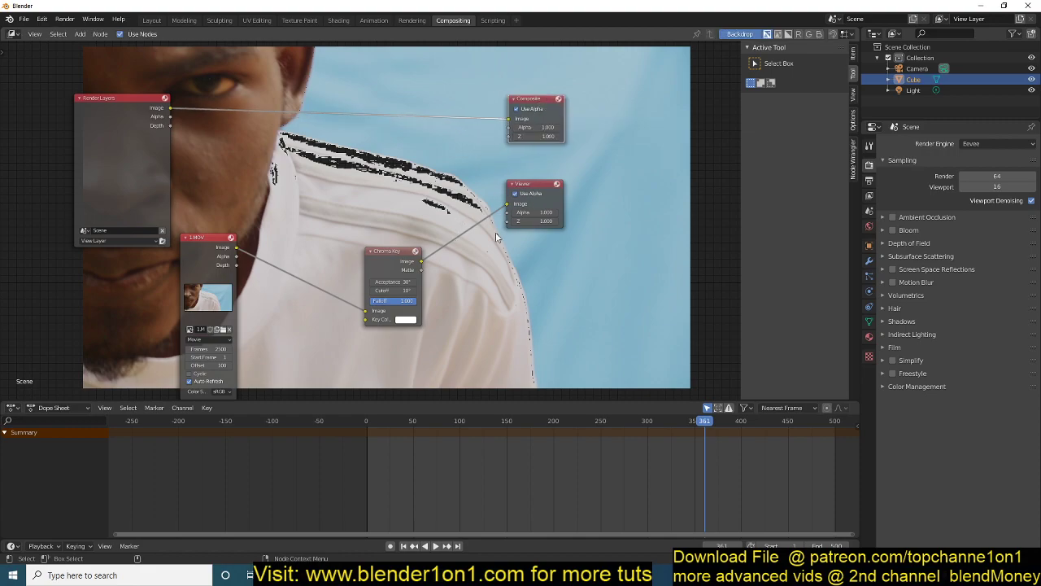
drag(422, 261, 513, 120)
click(535, 190)
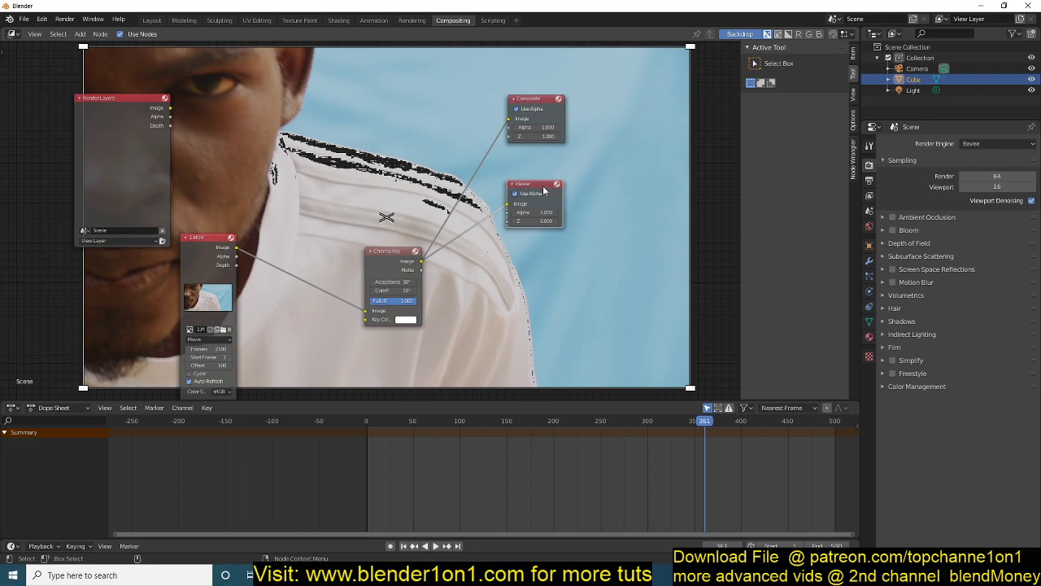
drag(546, 191, 585, 224)
drag(401, 264, 351, 252)
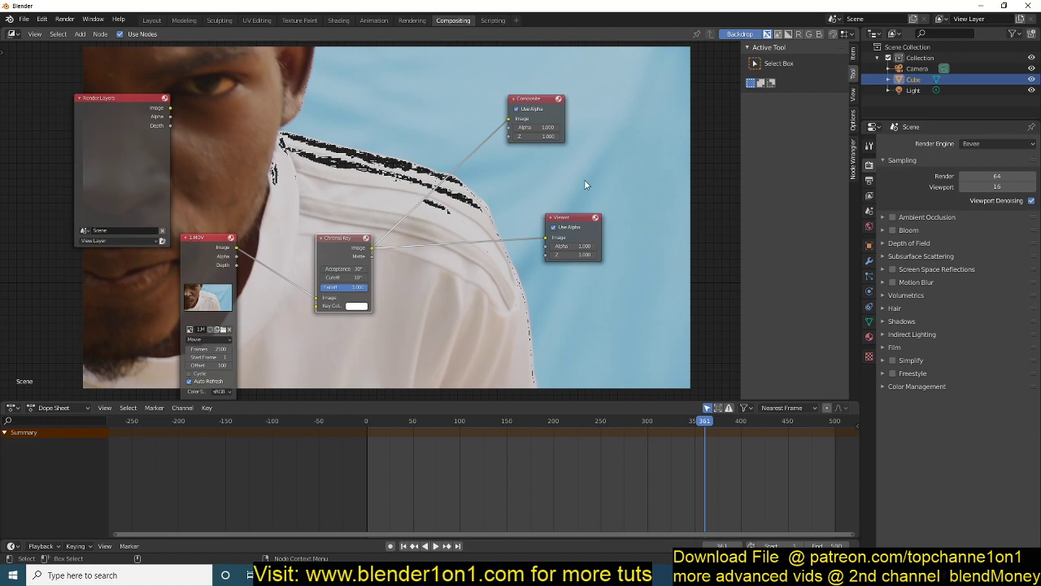
Step: Sample the blue backdrop cloth as the Chroma Key node's Key Color, and move the node higher
click(363, 306)
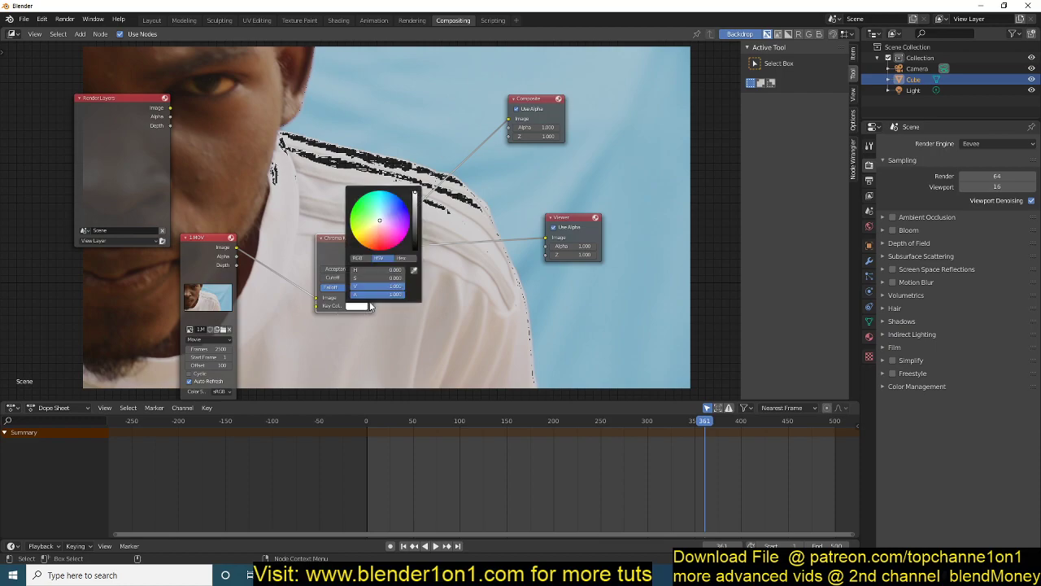
click(413, 271)
click(590, 161)
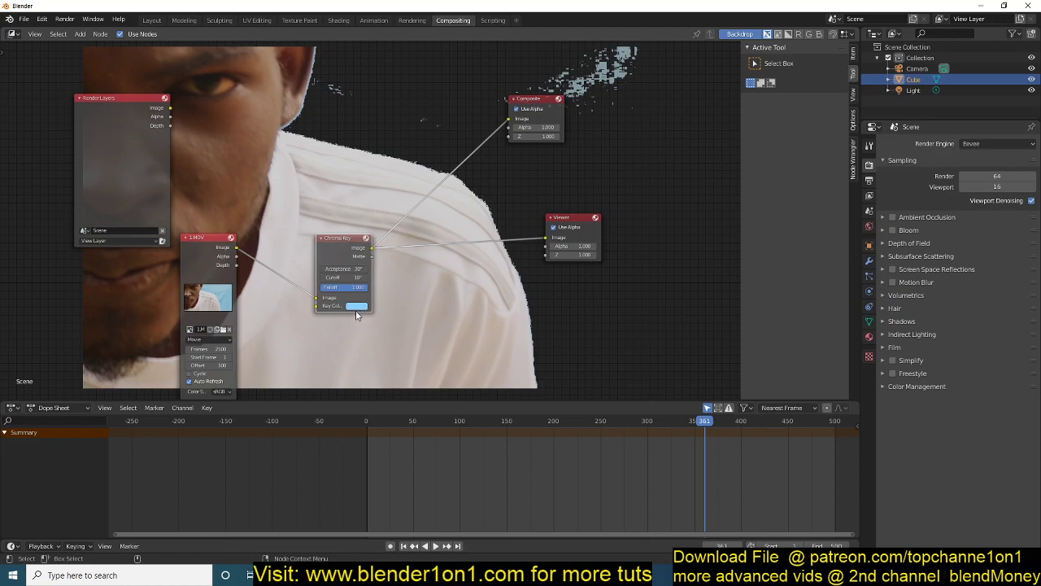
drag(326, 247, 318, 227)
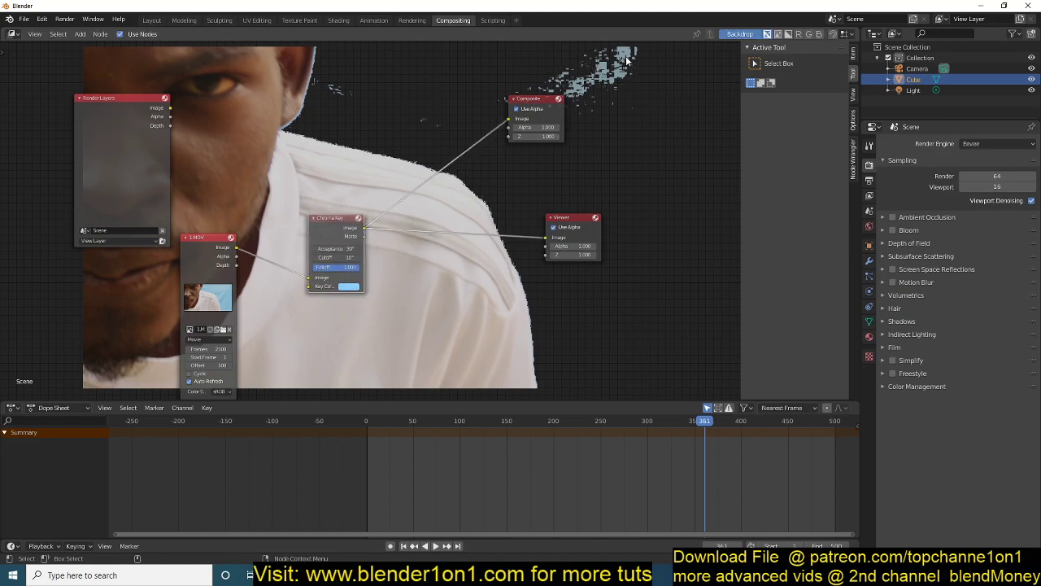
drag(317, 215, 318, 201)
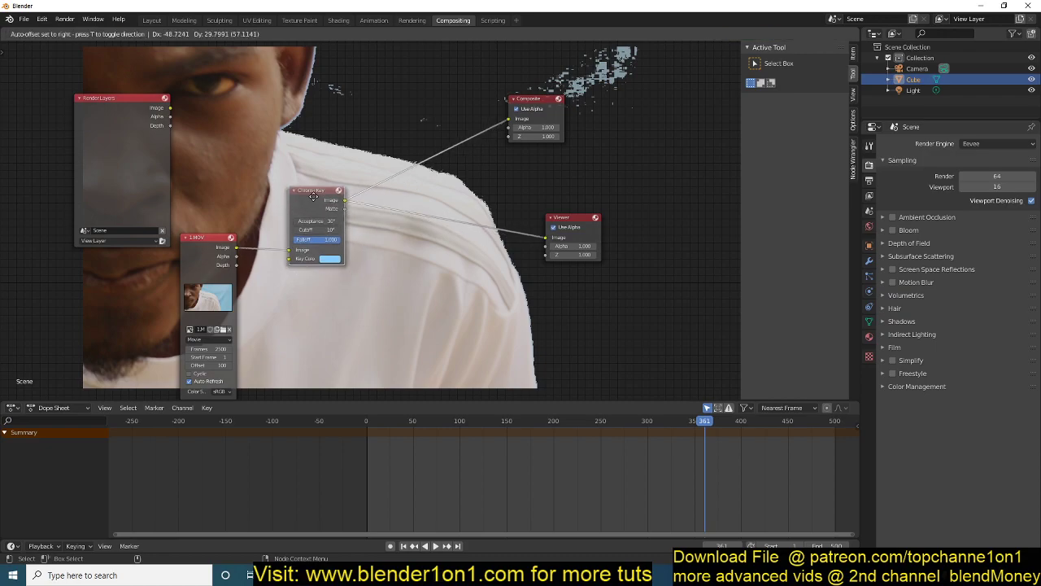
Step: Add a Color Key matte node and place it just below the Chroma Key node
key(shift+a)
mouse_move(427, 317)
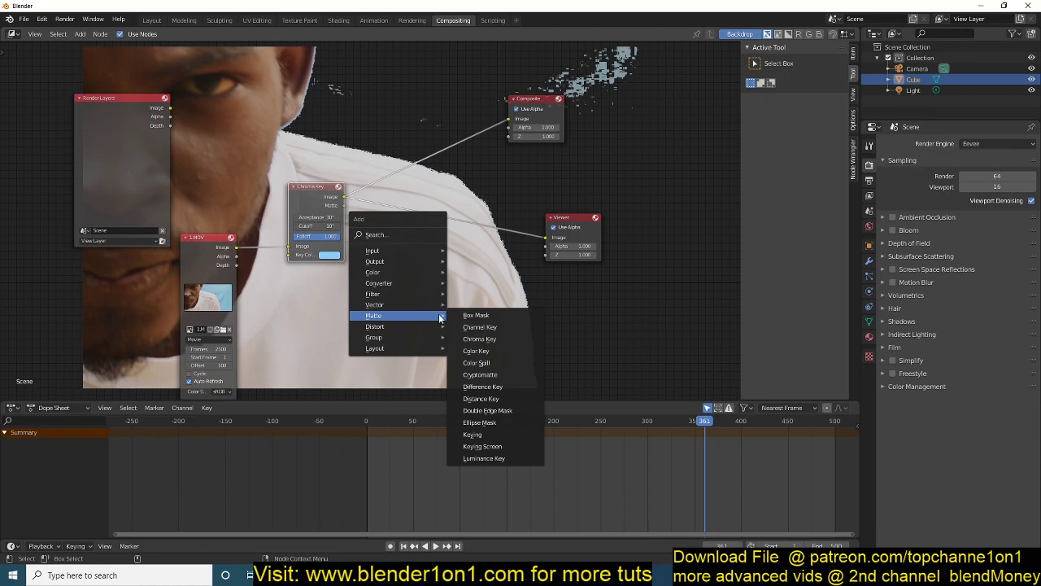
click(484, 356)
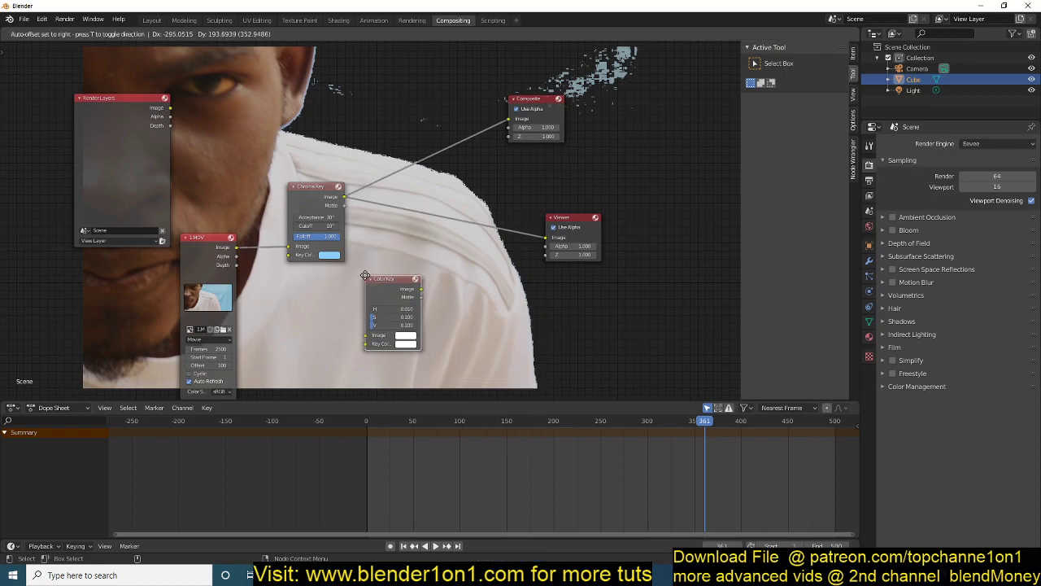
click(366, 279)
drag(388, 287, 336, 286)
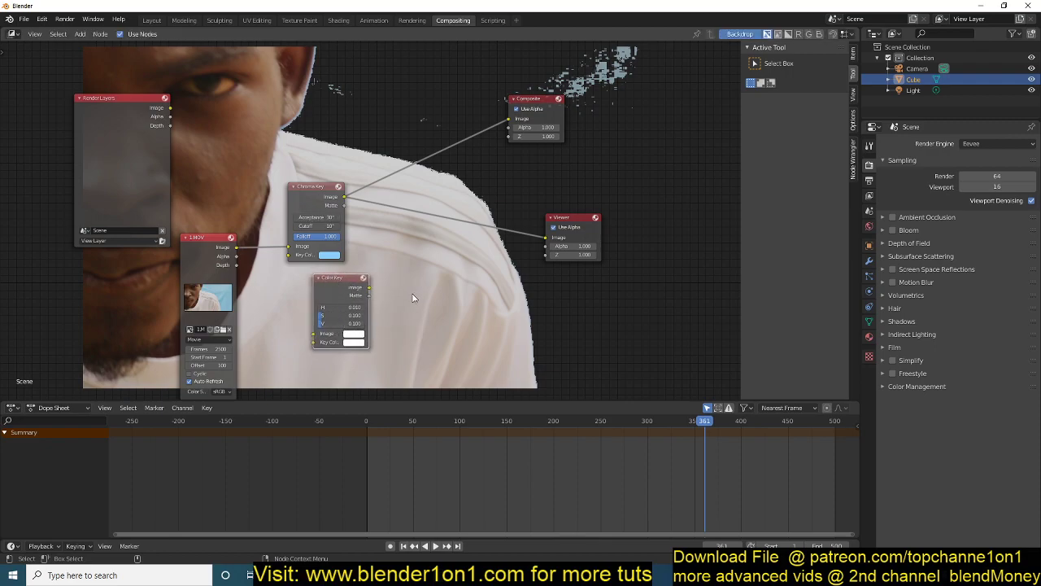
Step: Add a Keying matte node and place it to the right of the Color Key node
key(shift+a)
mouse_move(423, 292)
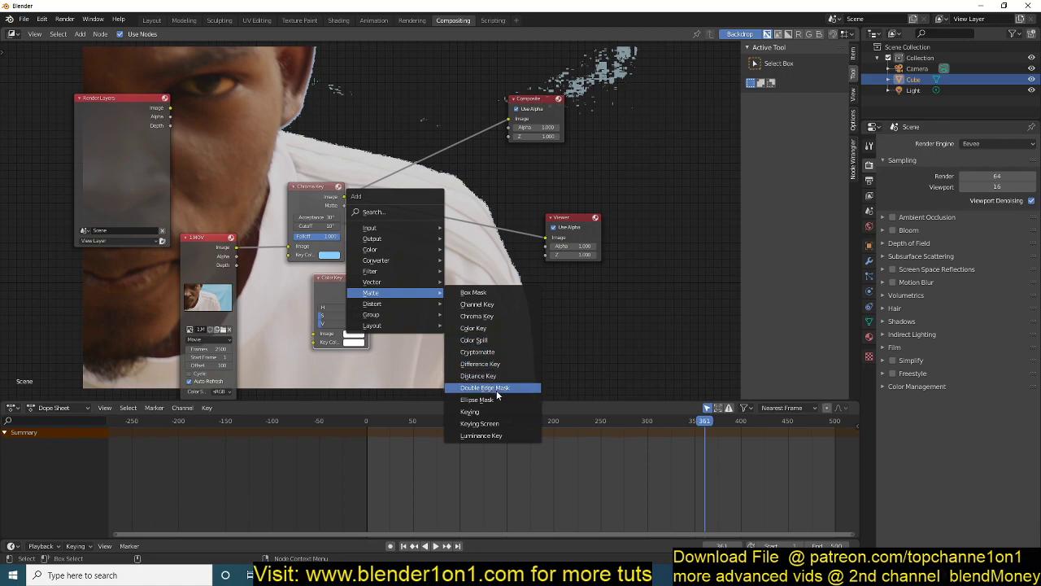
click(497, 412)
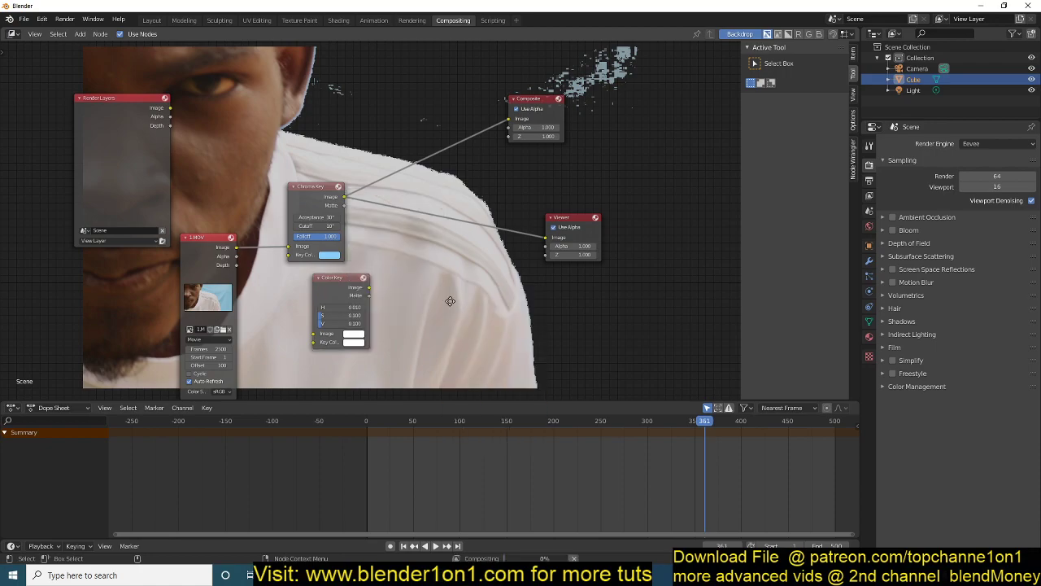
click(452, 272)
scroll(461, 319, down, 1)
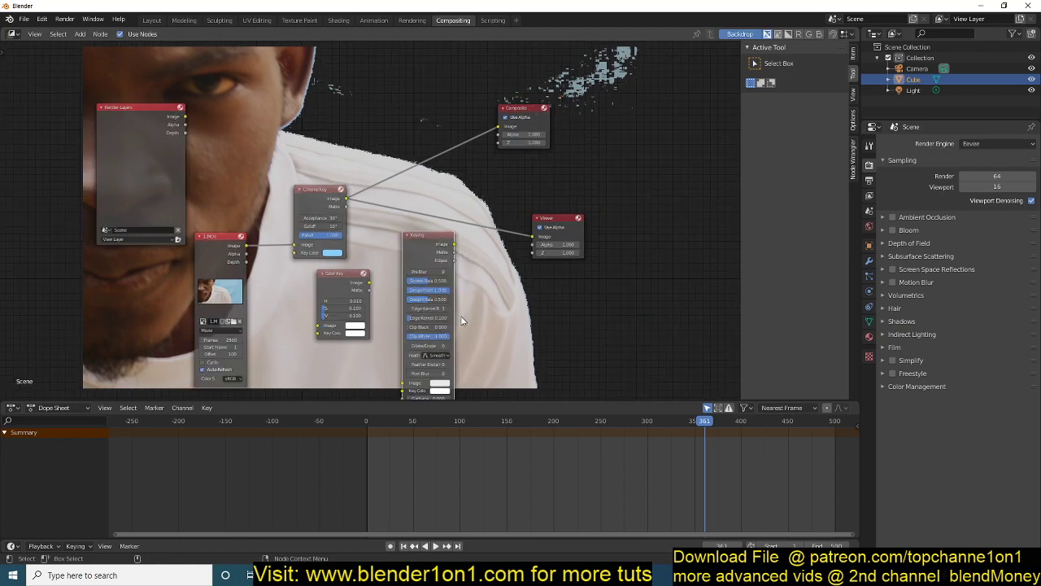
key(g)
click(431, 250)
scroll(506, 315, down, 1)
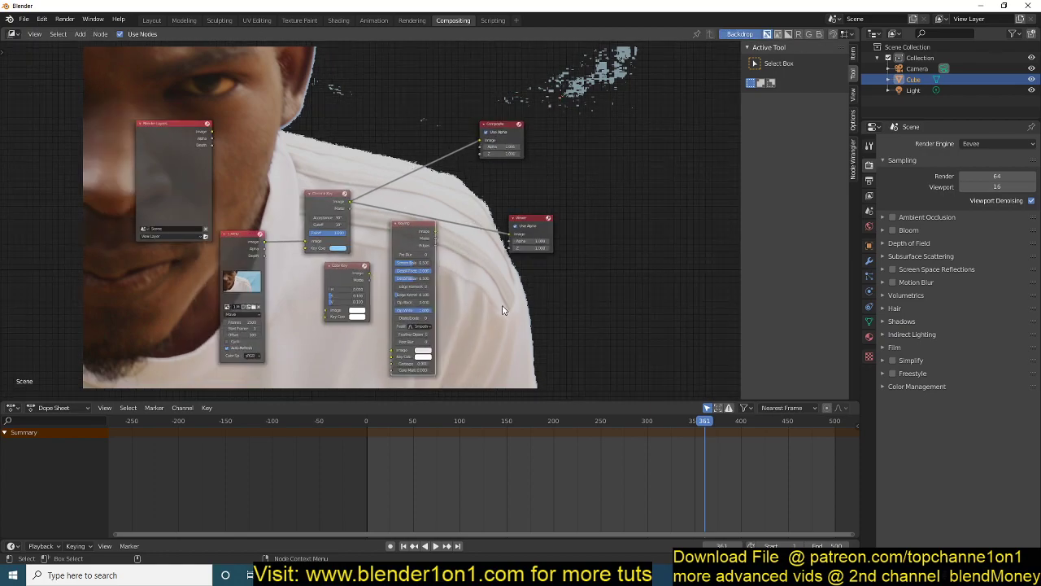
Step: Add a Luminance Key matte node below the Viewer node, and delete it again
scroll(512, 285, up, 2)
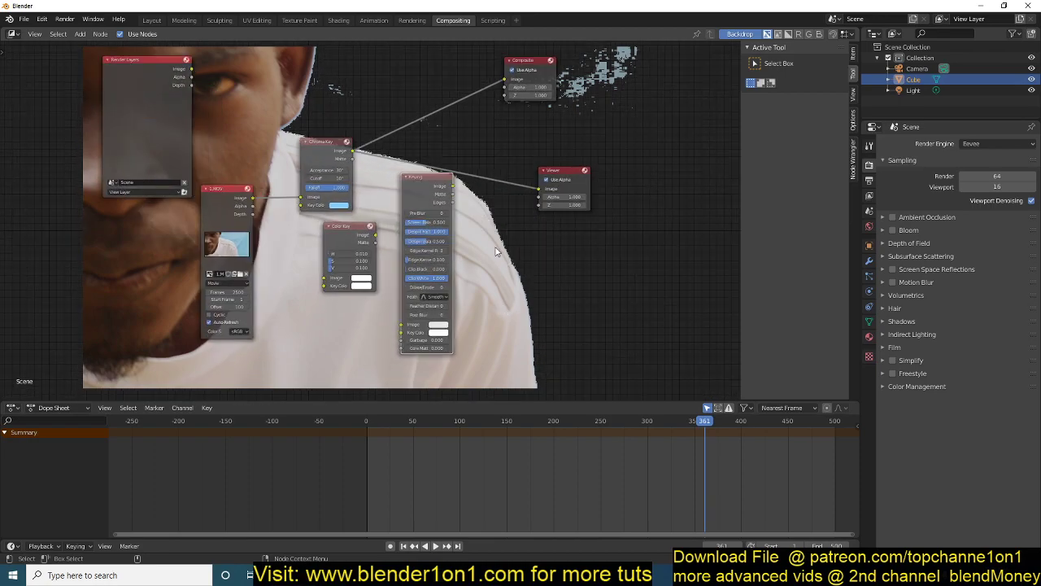
key(shift+a)
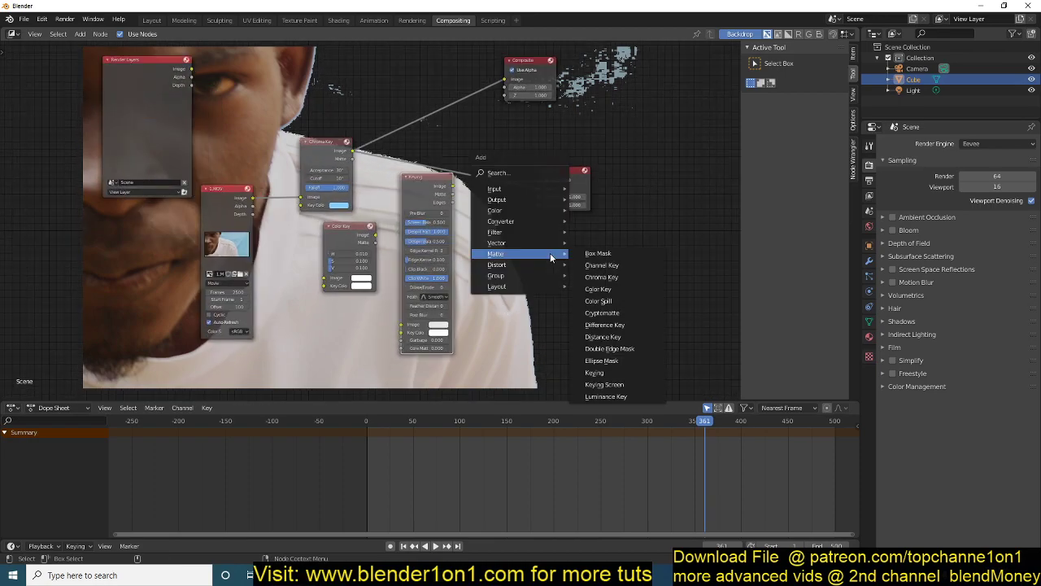
click(615, 396)
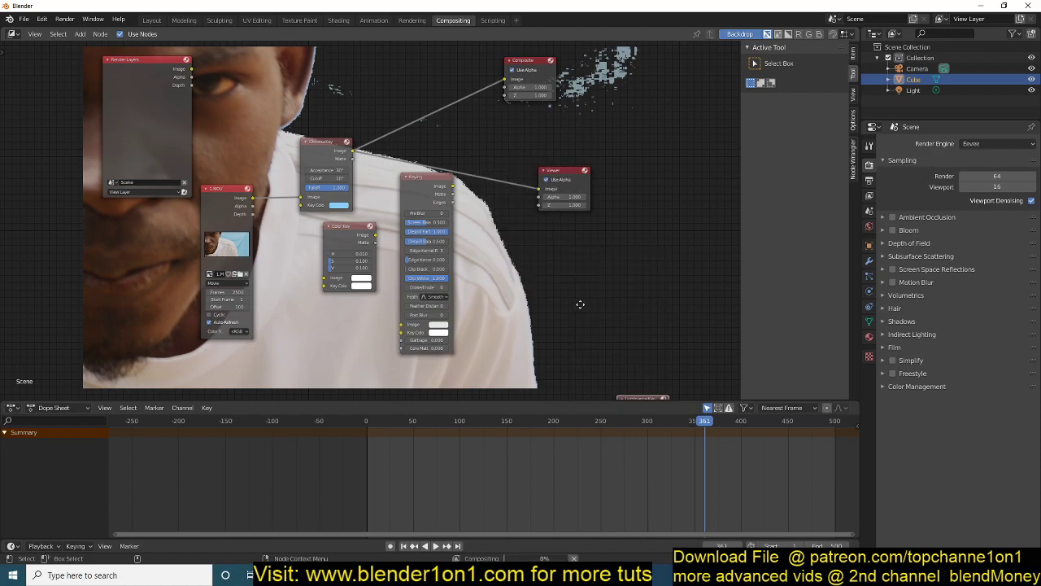
click(561, 284)
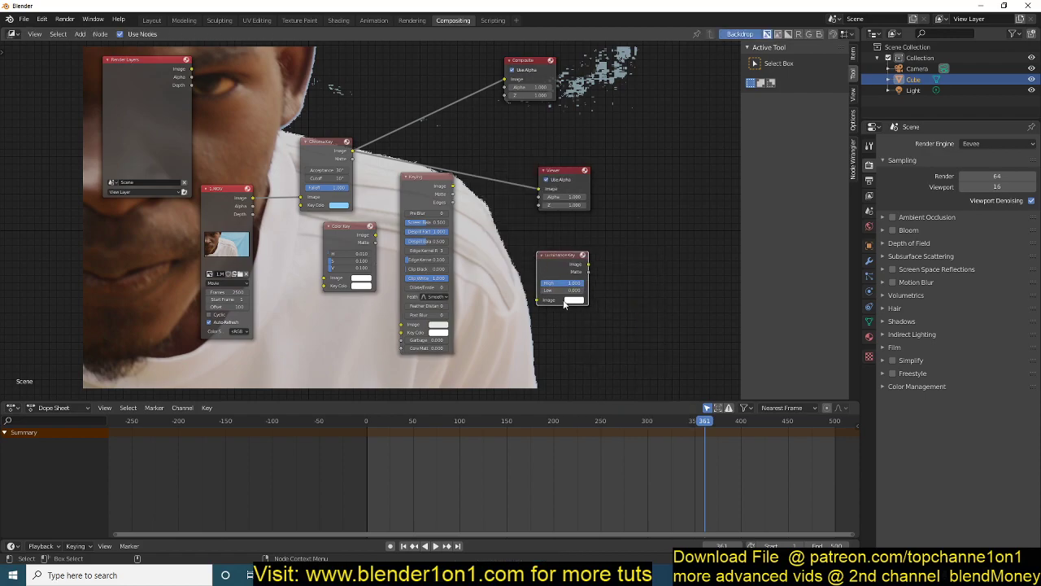
key(x)
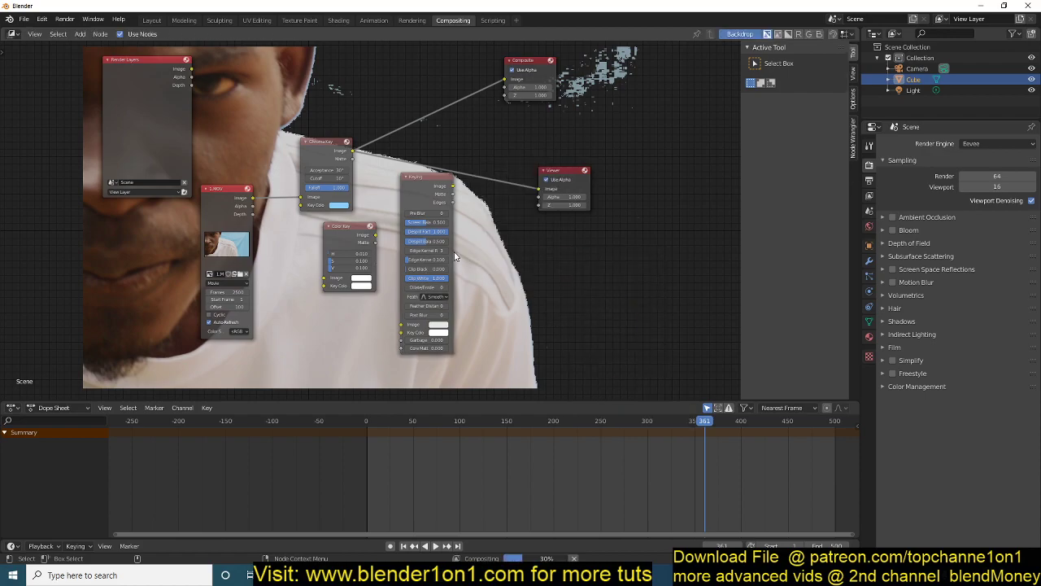
Step: Delete the Chroma Key and Color Key nodes, keeping the Keying node
click(427, 203)
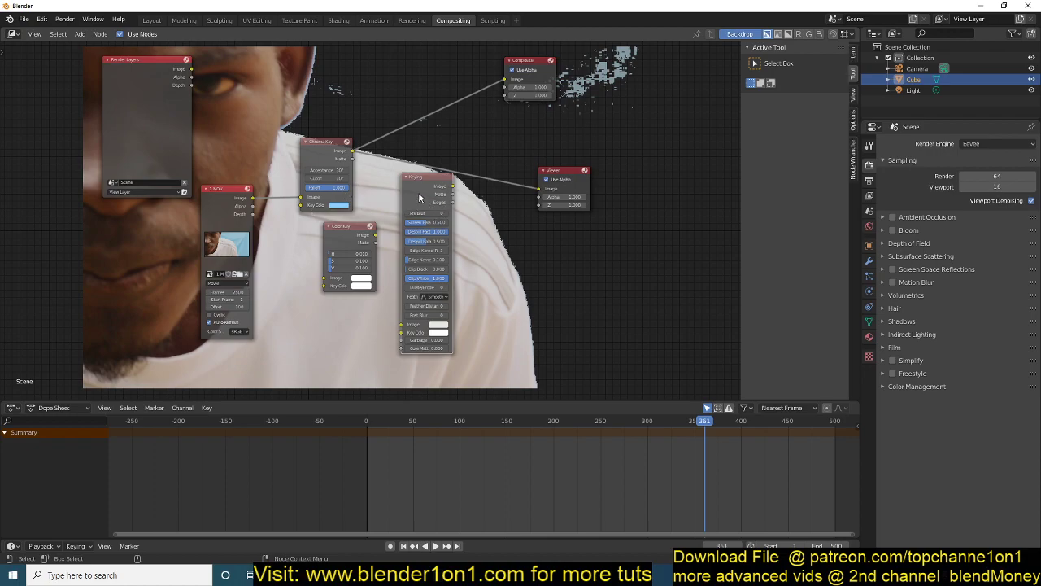
click(307, 170)
shift+click(363, 257)
key(x)
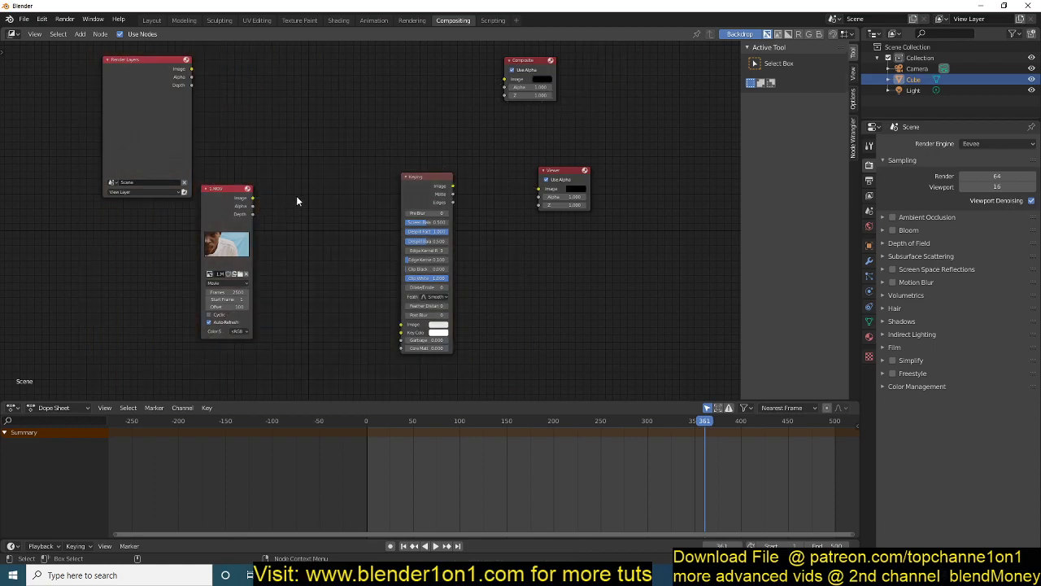
Step: Connect the movie clip's Image output to the Keying node's Image input, and the Keying node's Image output to the Viewer's Image input
click(251, 202)
drag(252, 198, 402, 324)
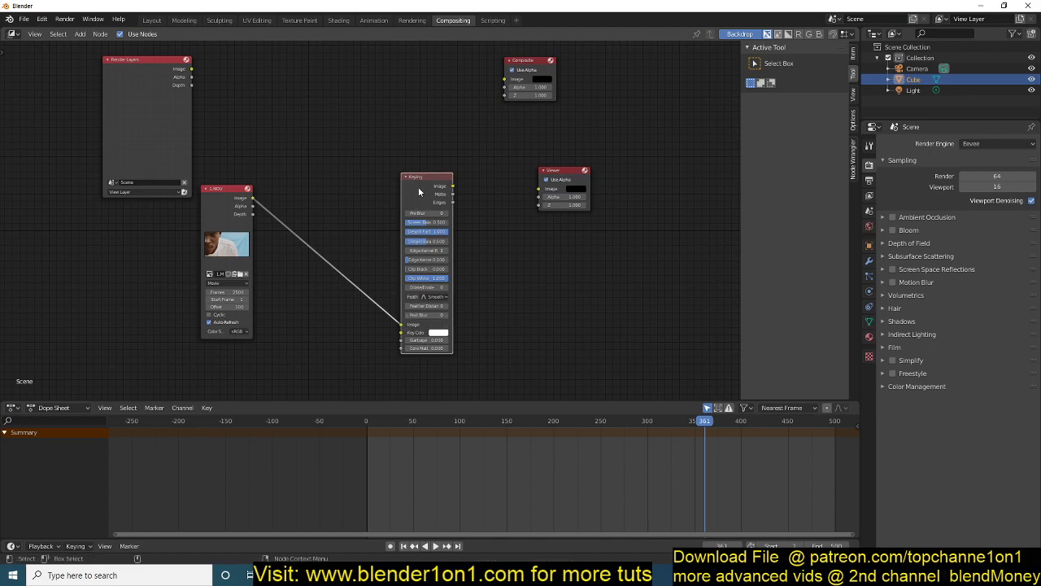
drag(452, 186, 546, 189)
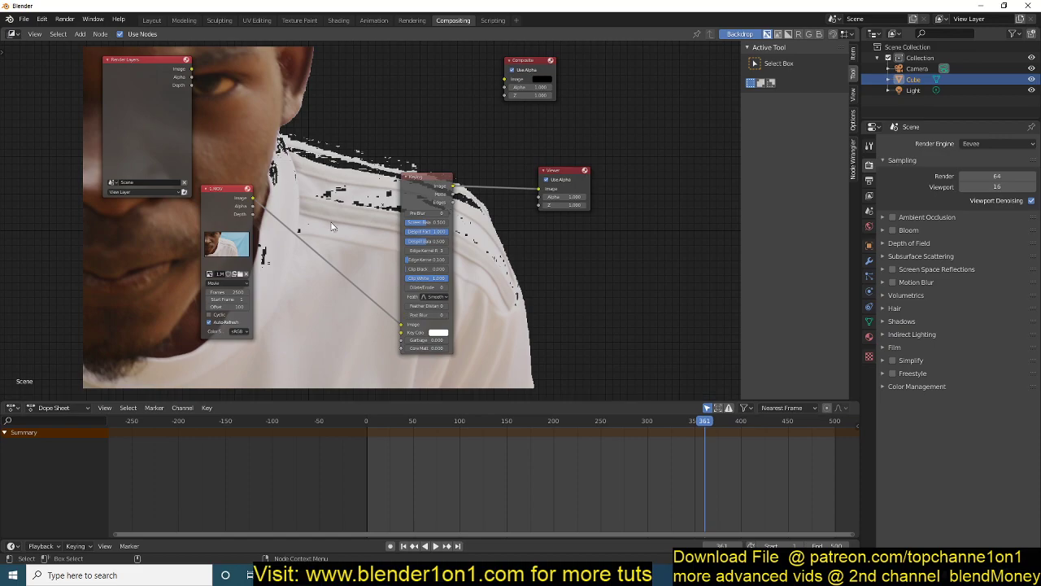
Step: Sample a Key Color for the Keying node from the backdrop area beside the shoulder, and reposition the Keying and Viewer nodes
scroll(374, 219, up, 1)
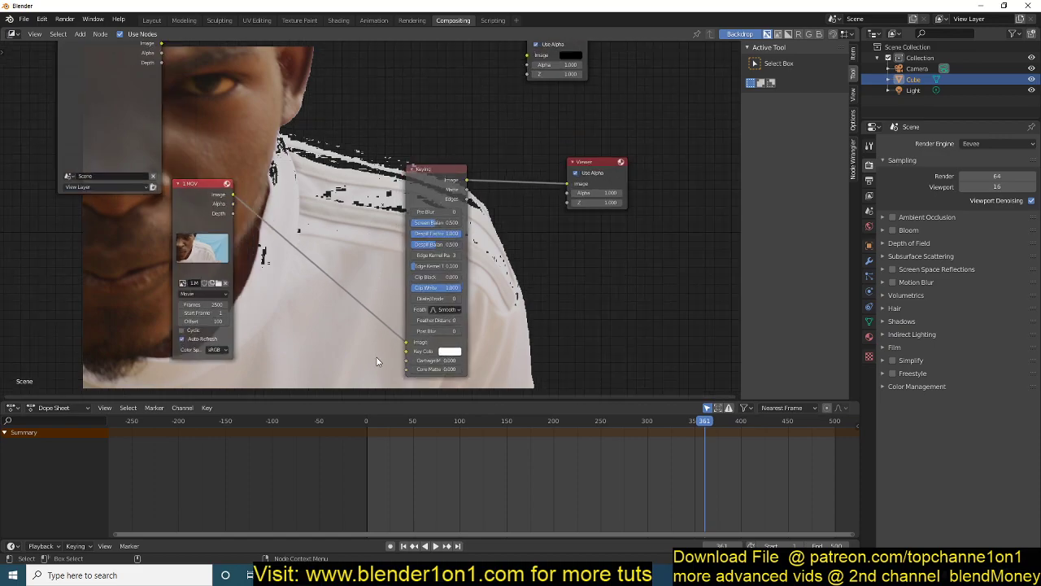
drag(427, 212, 360, 194)
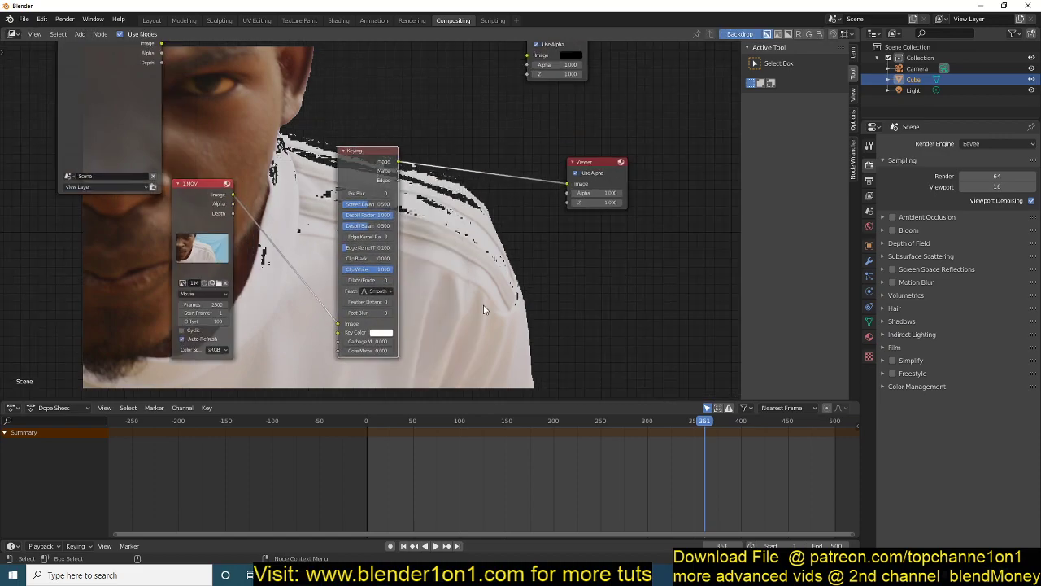
click(381, 334)
click(443, 293)
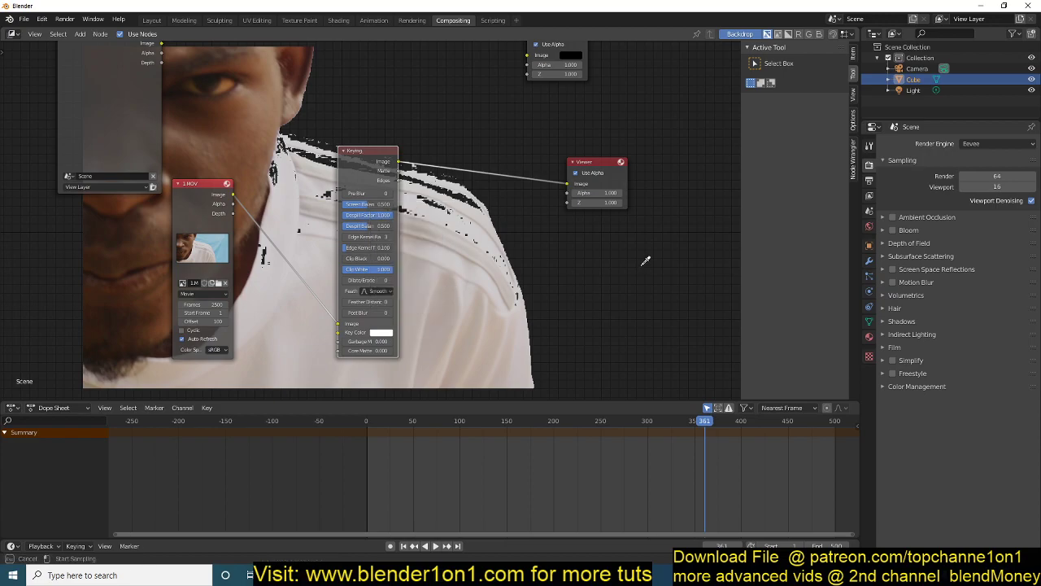
click(643, 259)
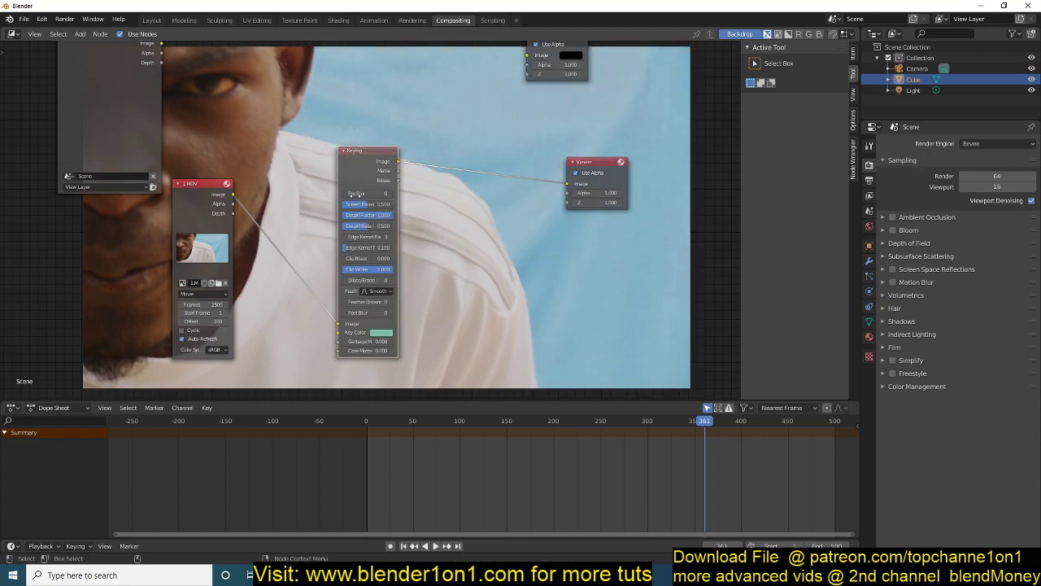
drag(367, 172, 334, 188)
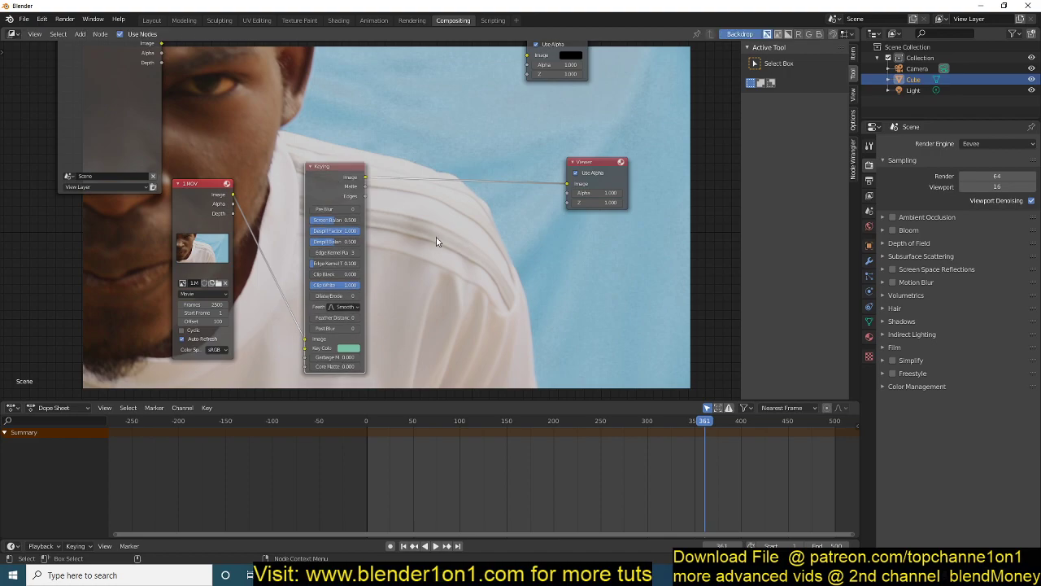
drag(571, 172, 554, 163)
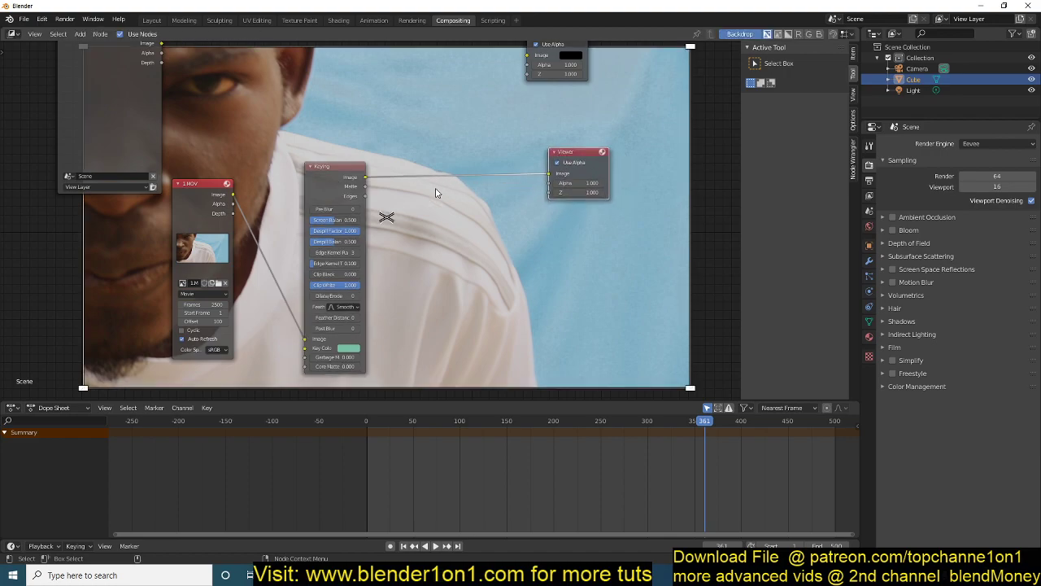
Step: Compare the Keying node's Matte and Image outputs in the Viewer, ending with the Image output connected
ctrl+shift+click(335, 175)
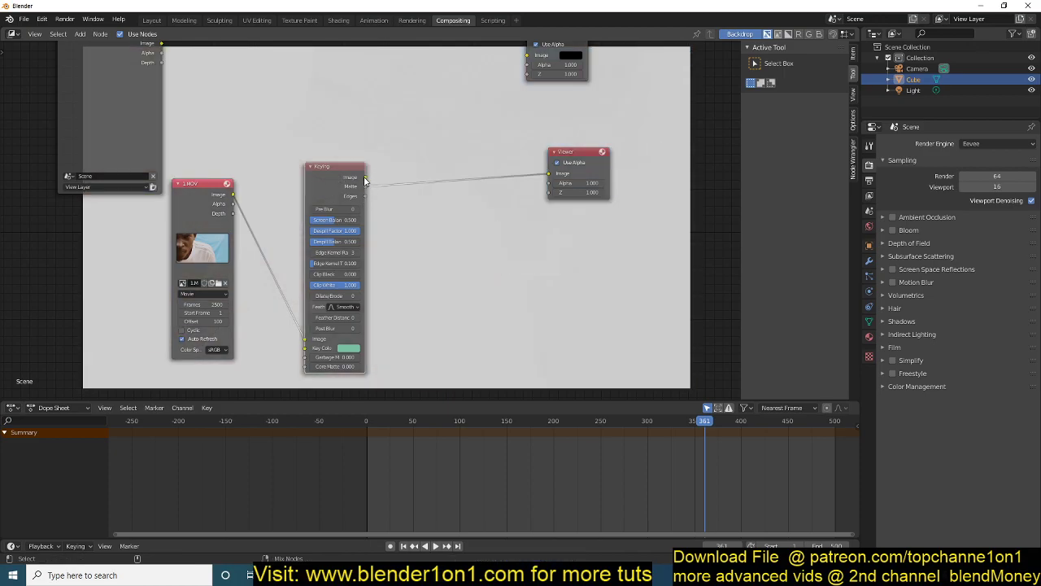
ctrl+shift+click(336, 186)
ctrl+shift+click(336, 183)
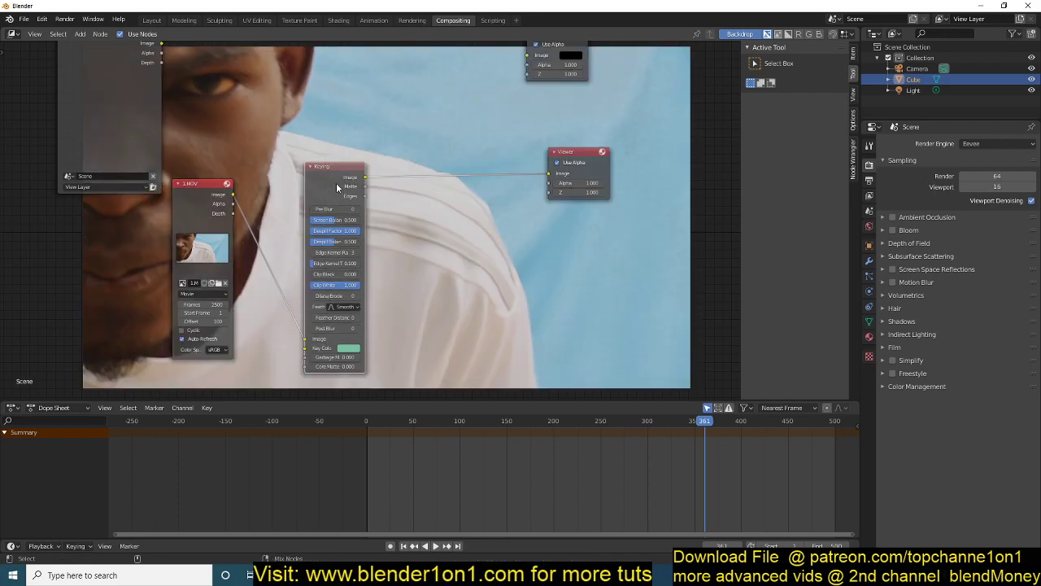
ctrl+shift+click(336, 184)
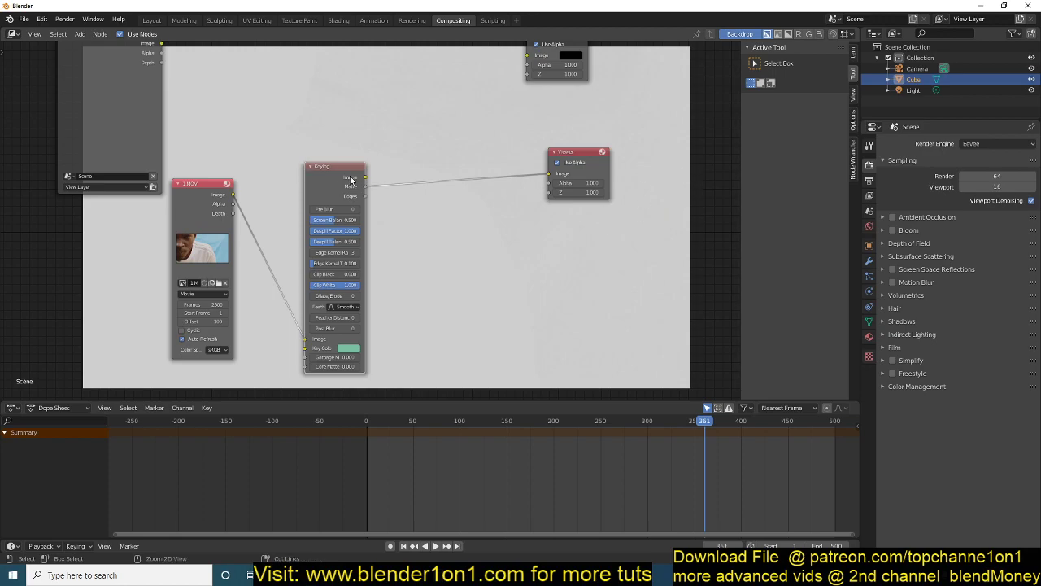
drag(362, 180, 549, 175)
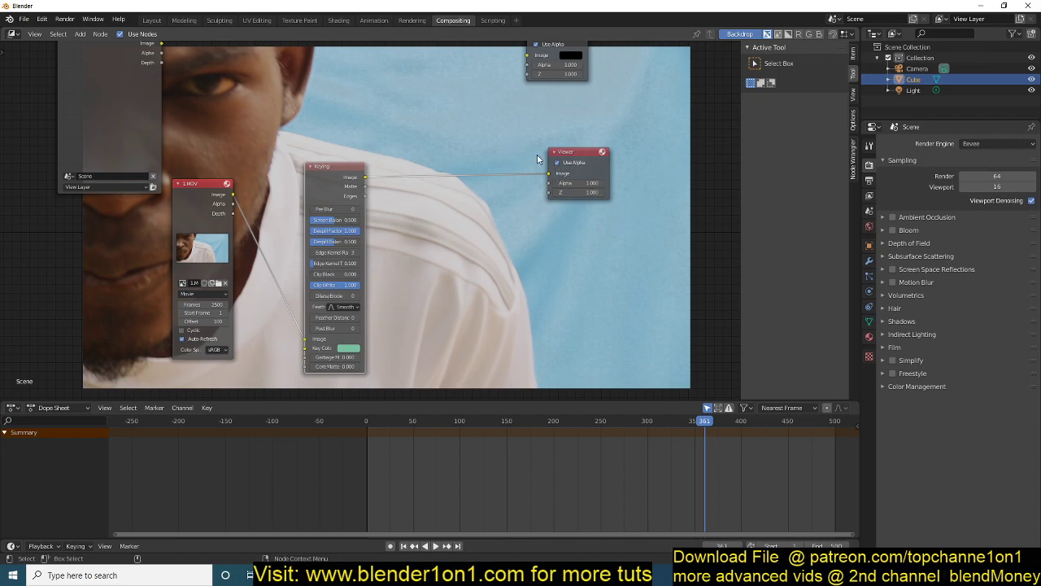
Step: Connect the Keying node's Matte output to the Viewer's Alpha input, and sample the blue backdrop as the Key Color
drag(366, 187, 550, 184)
click(347, 349)
click(410, 311)
click(580, 268)
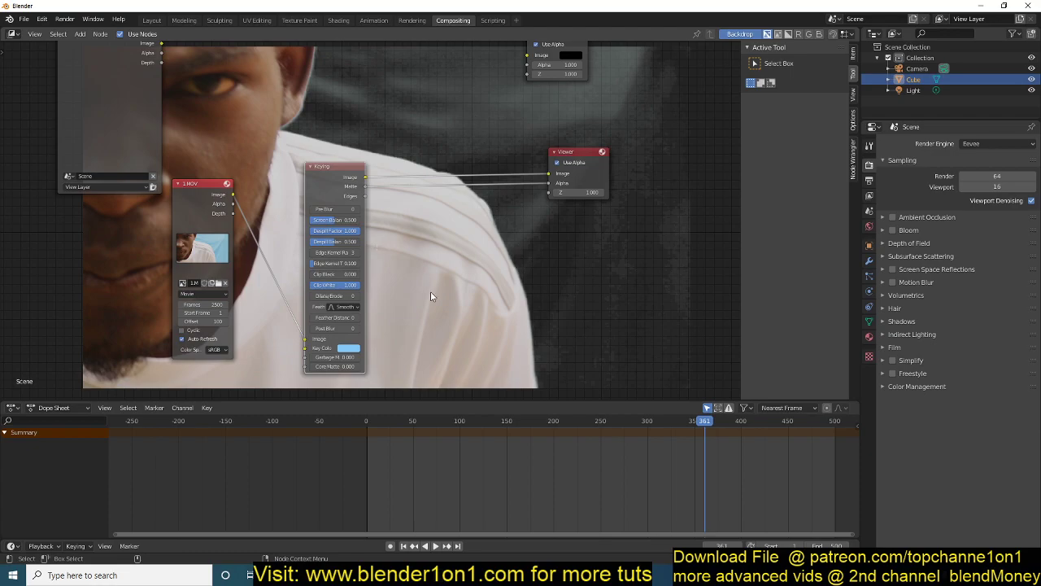
Step: Shift the Keying node's Key Color to a paler blue on the color wheel to clear the remaining backdrop
click(358, 347)
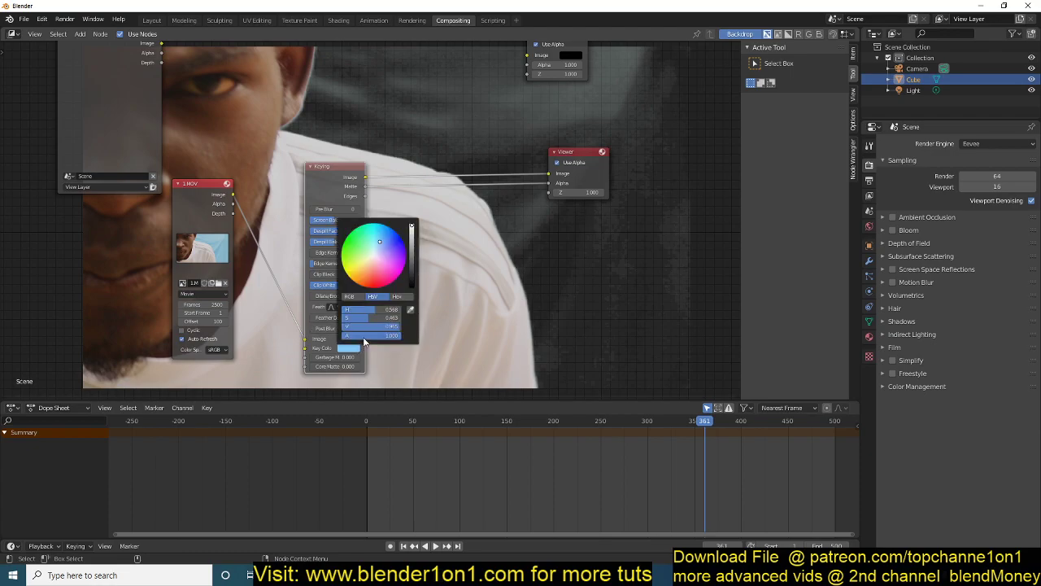
drag(382, 238, 378, 248)
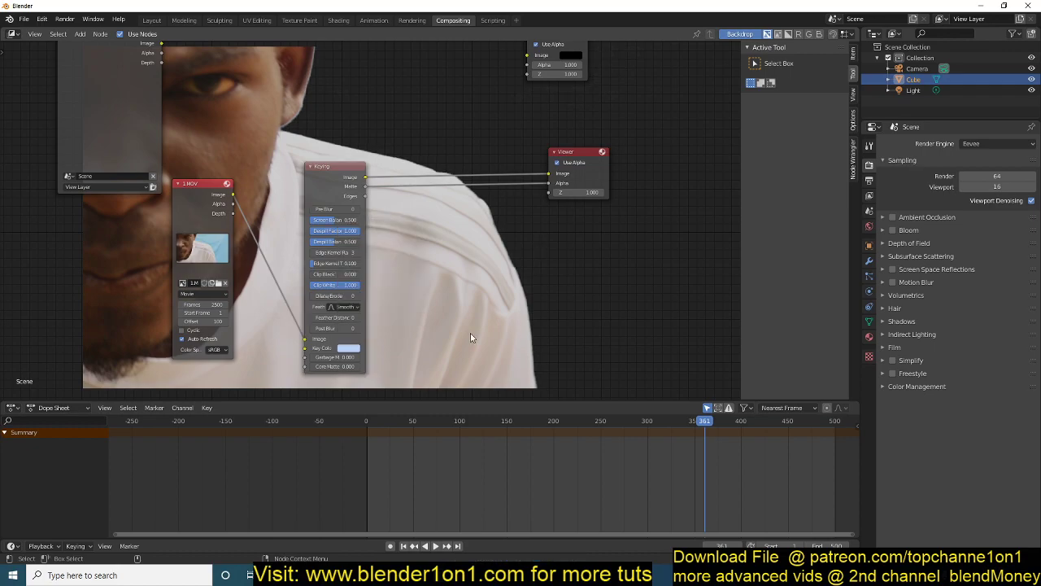
scroll(490, 291, down, 1)
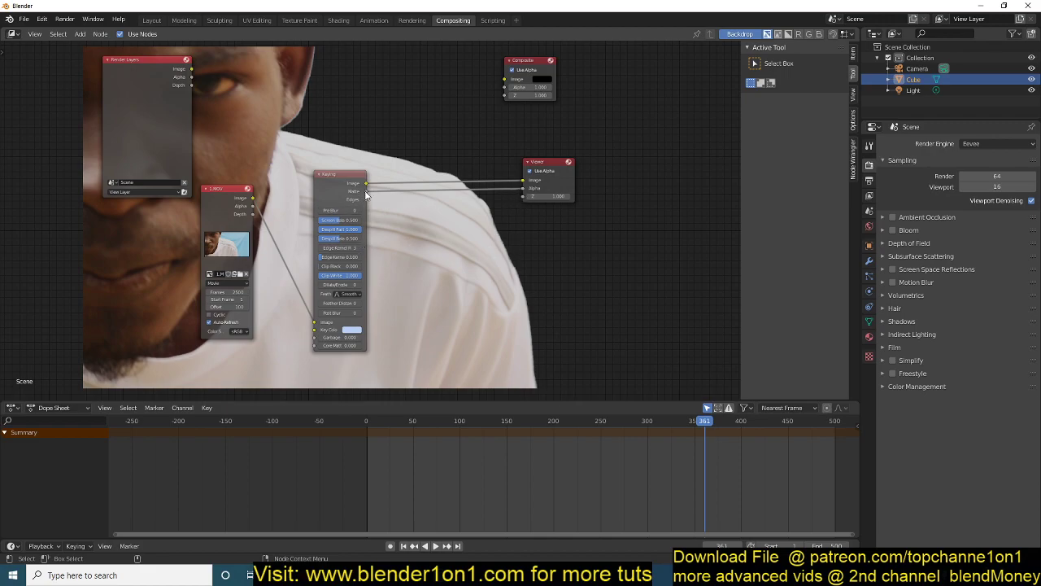
Step: Disconnect the Matte output from the Viewer's Alpha input, and compare the key with Use Alpha off and on, leaving it enabled
drag(531, 191, 509, 207)
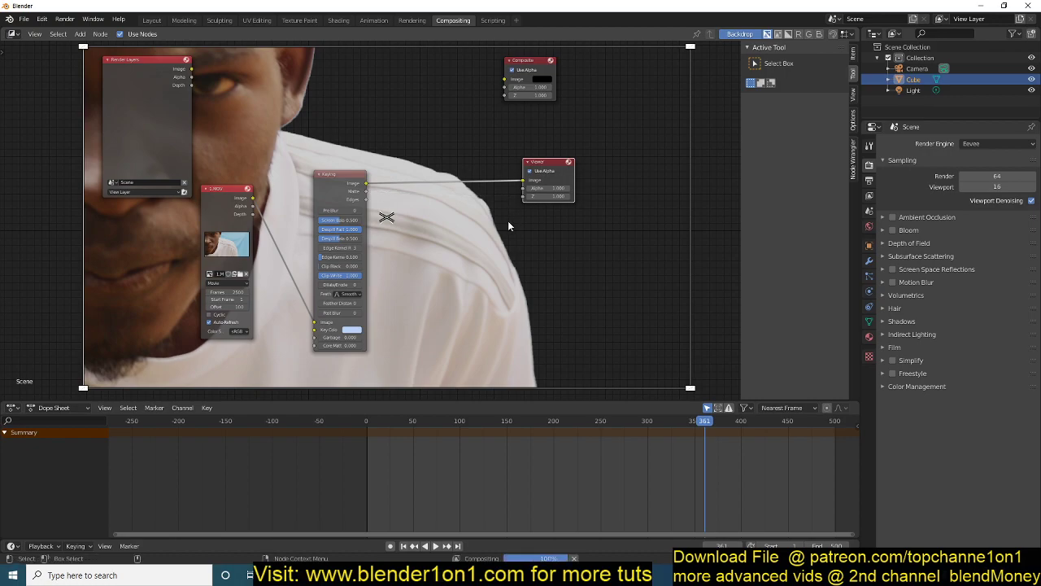
click(532, 171)
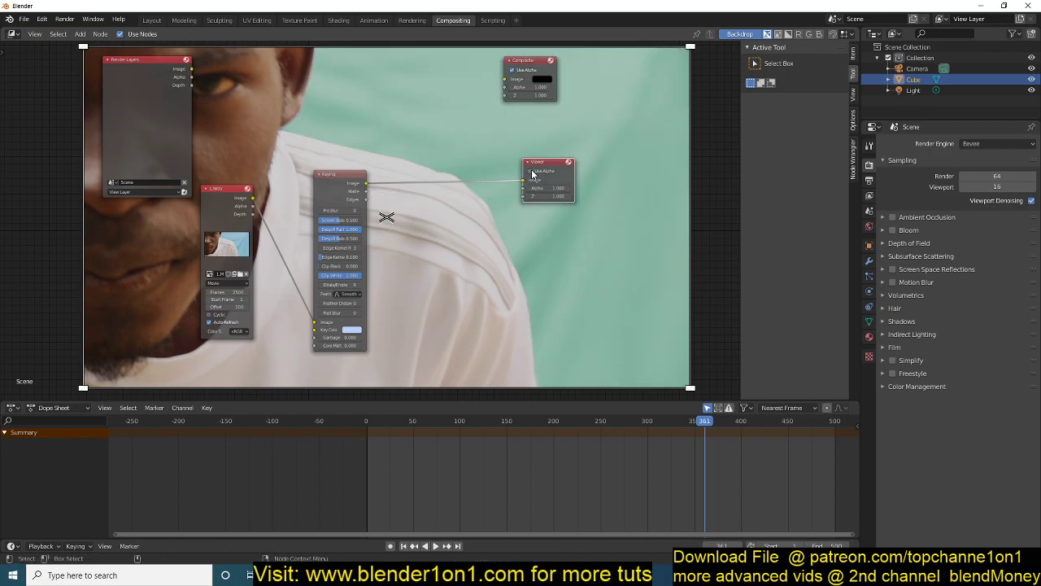
click(530, 170)
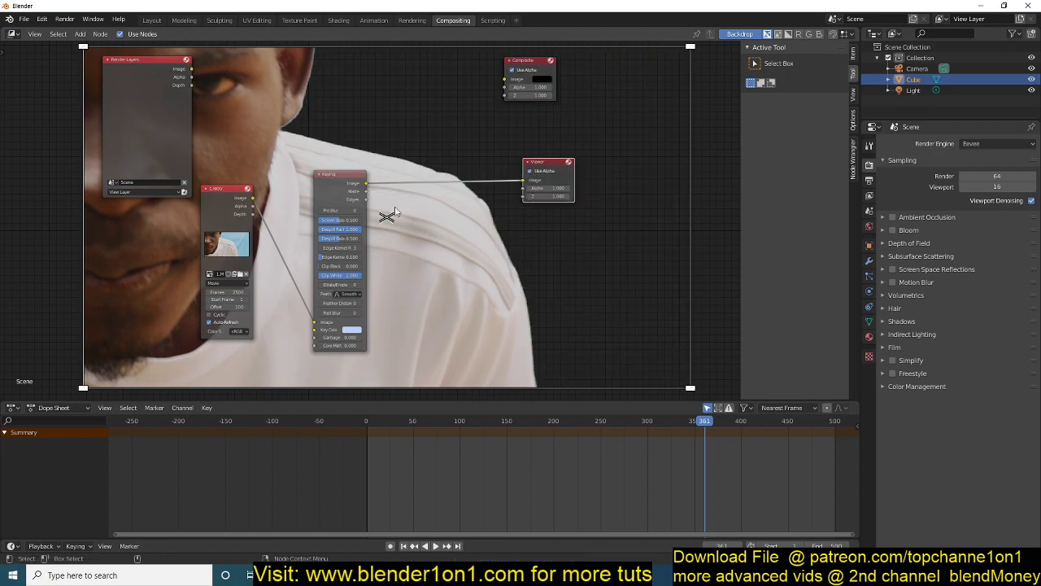
click(531, 170)
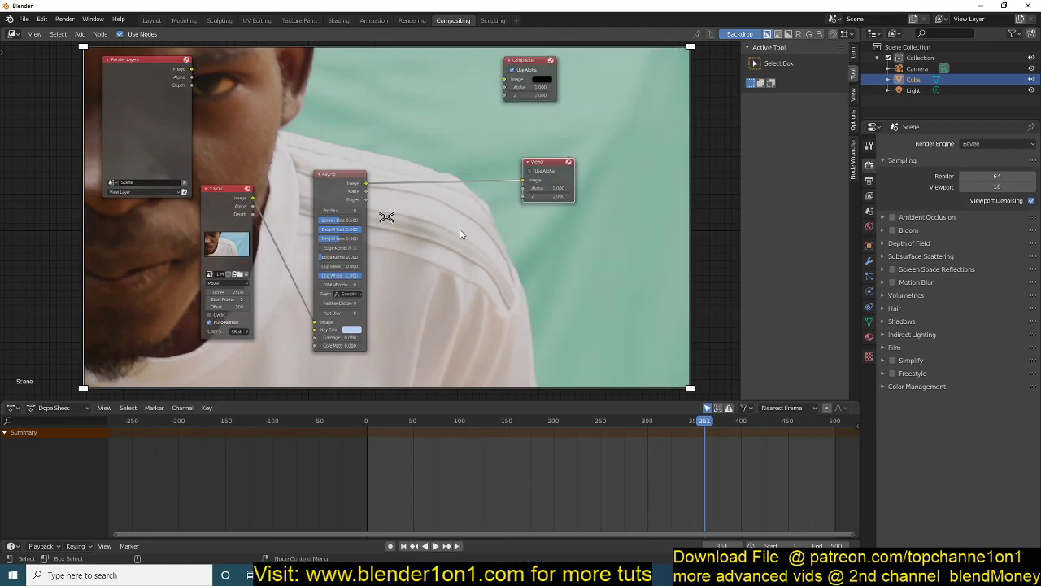
click(543, 173)
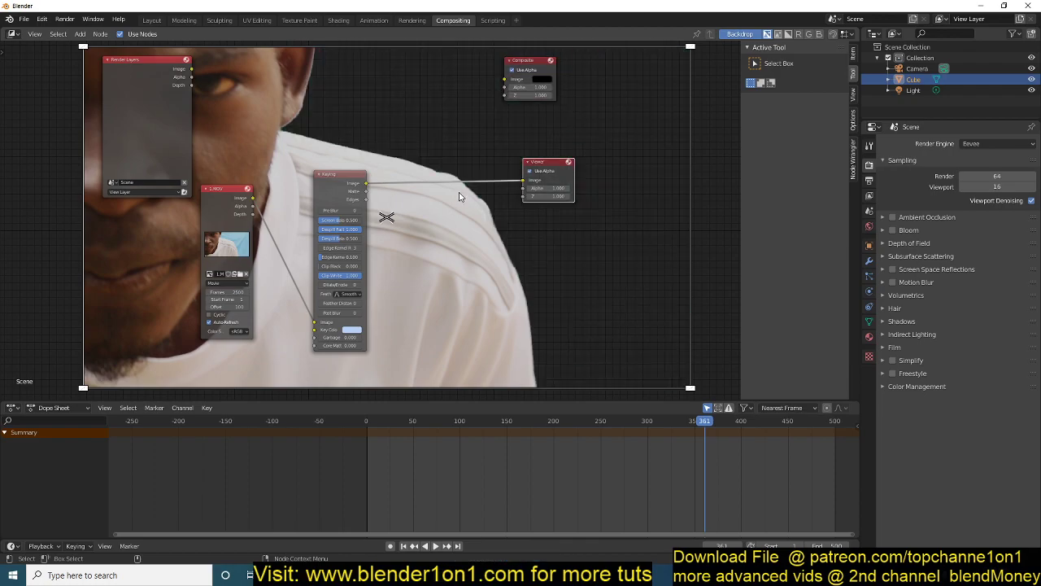
Step: Move the Keying node slightly higher and widen it so its setting names are readable
drag(328, 199, 329, 181)
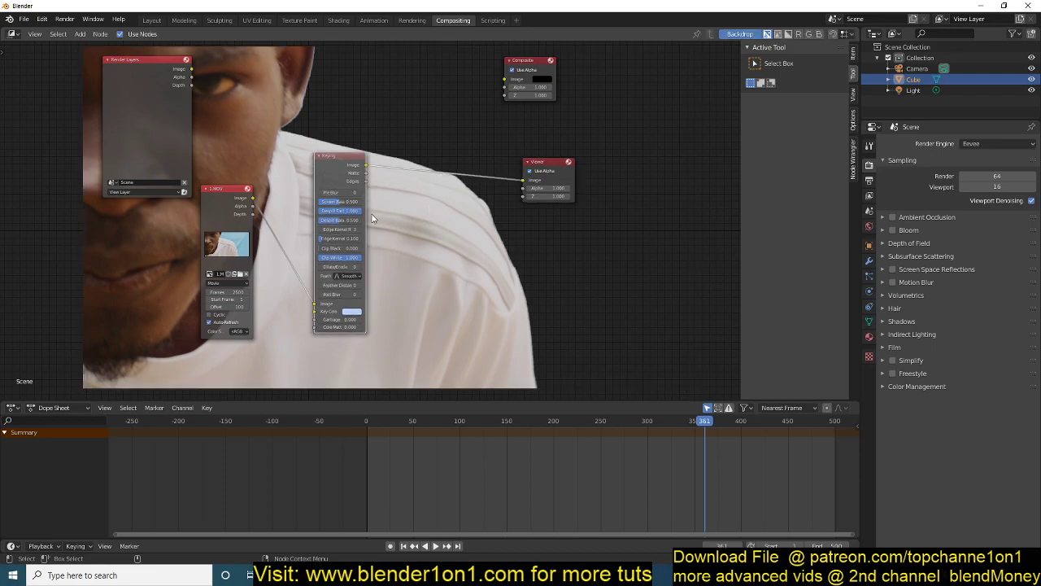
drag(369, 212, 377, 211)
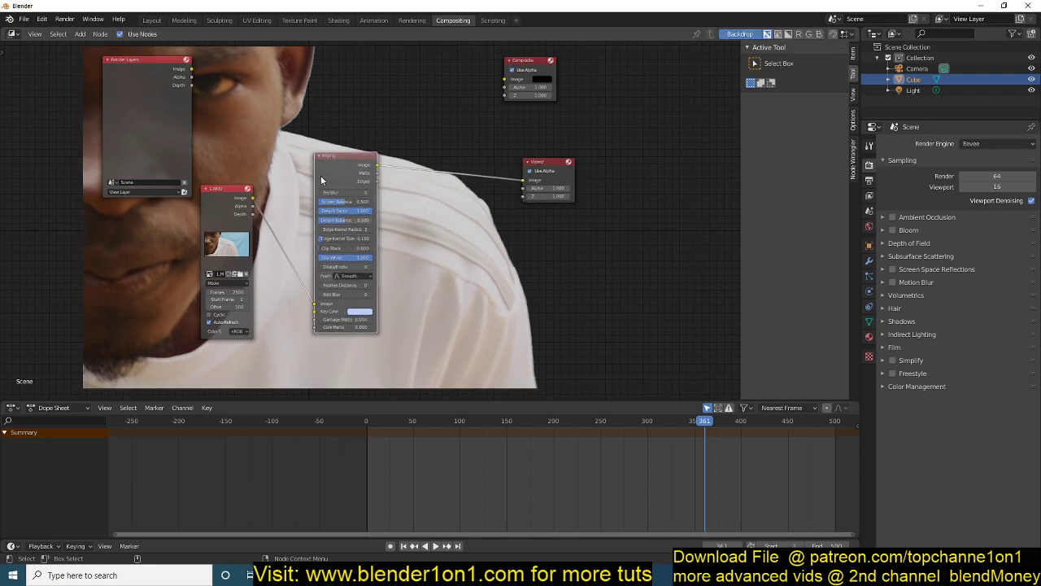
click(360, 312)
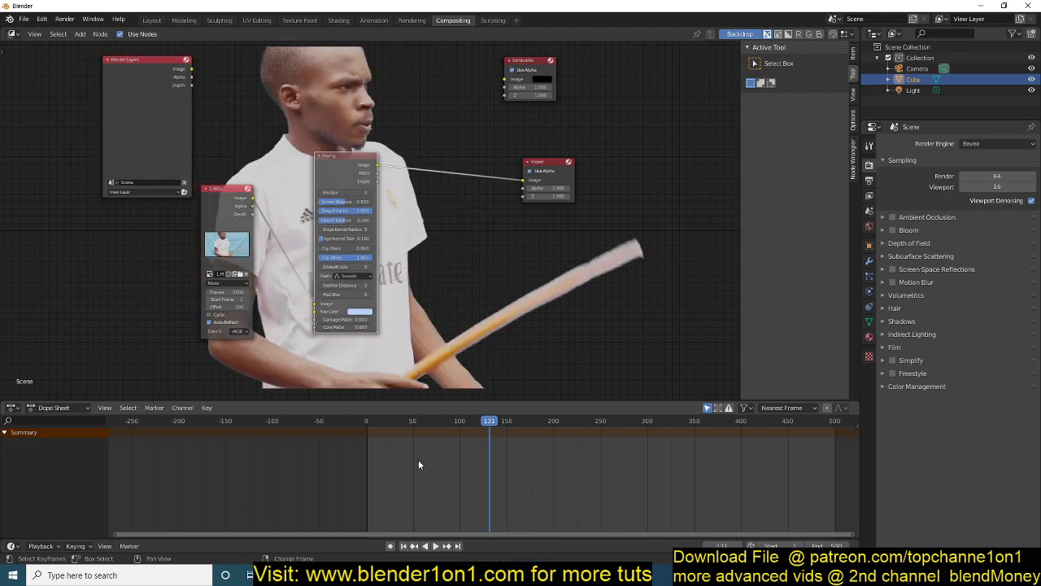
Step: Check the keyed footage at frames 54 and 332 of the timeline
click(417, 459)
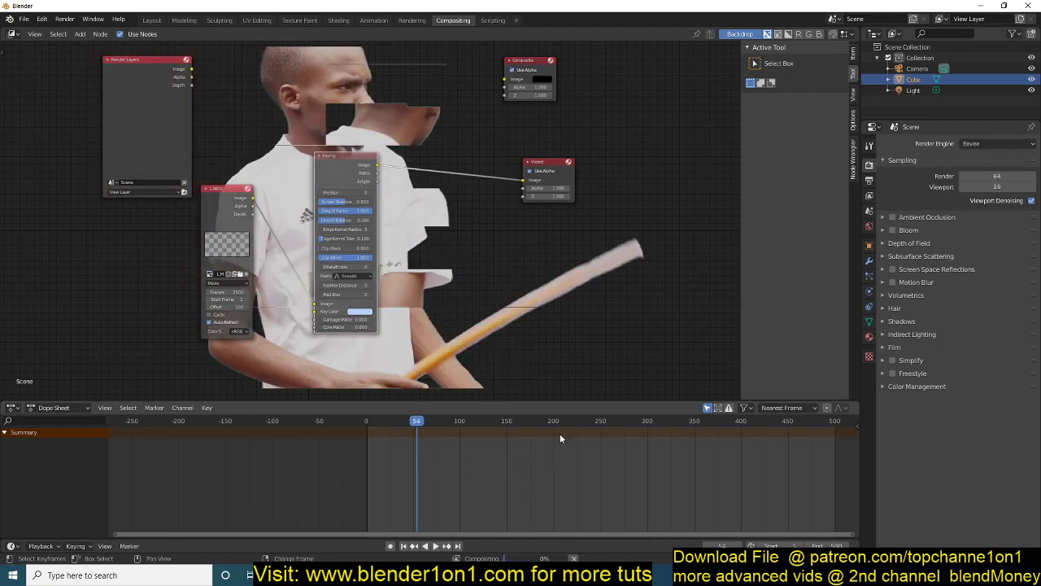
click(676, 452)
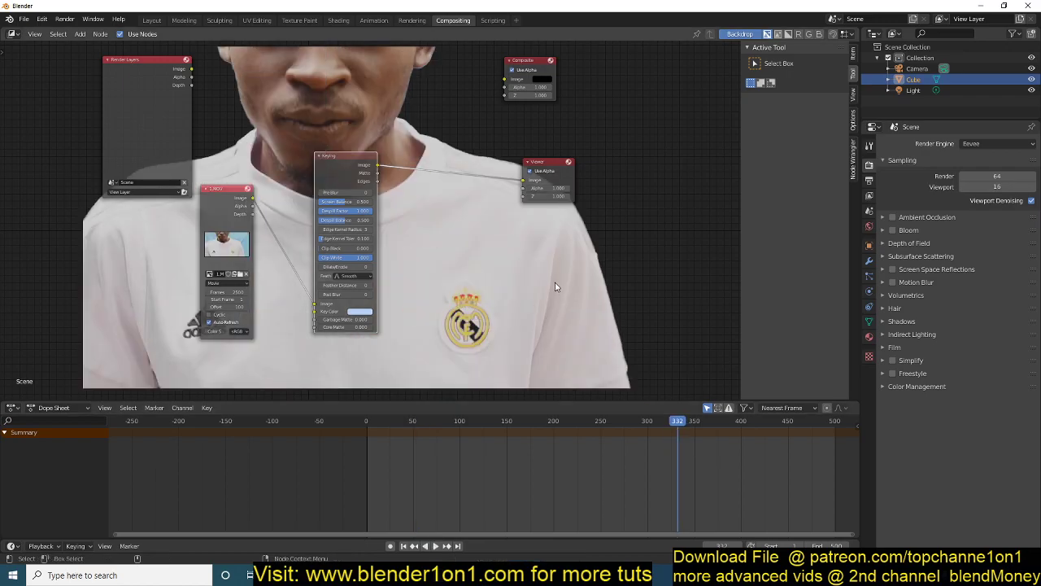
scroll(554, 276, down, 1)
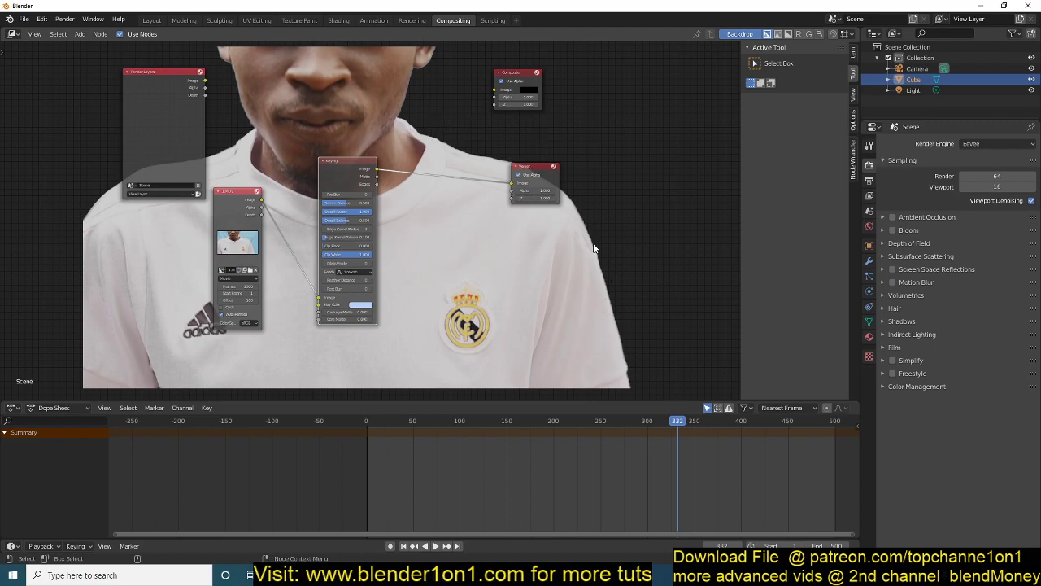
scroll(372, 263, up, 1)
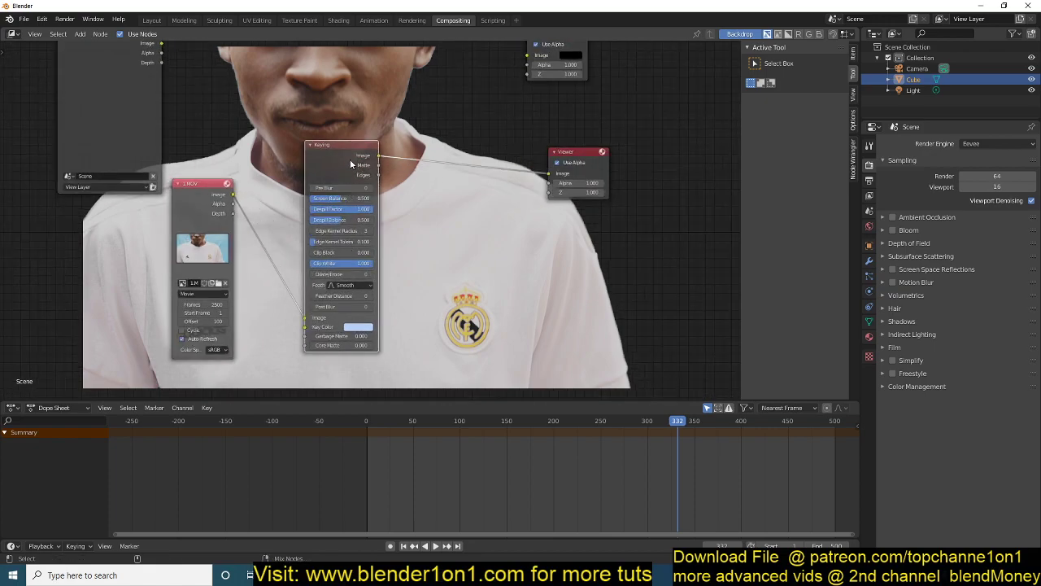
Step: Compare the Keying node's Matte and Image outputs with the original 1.MOV footage in the Viewer, finishing on the Matte
ctrl+shift+click(349, 166)
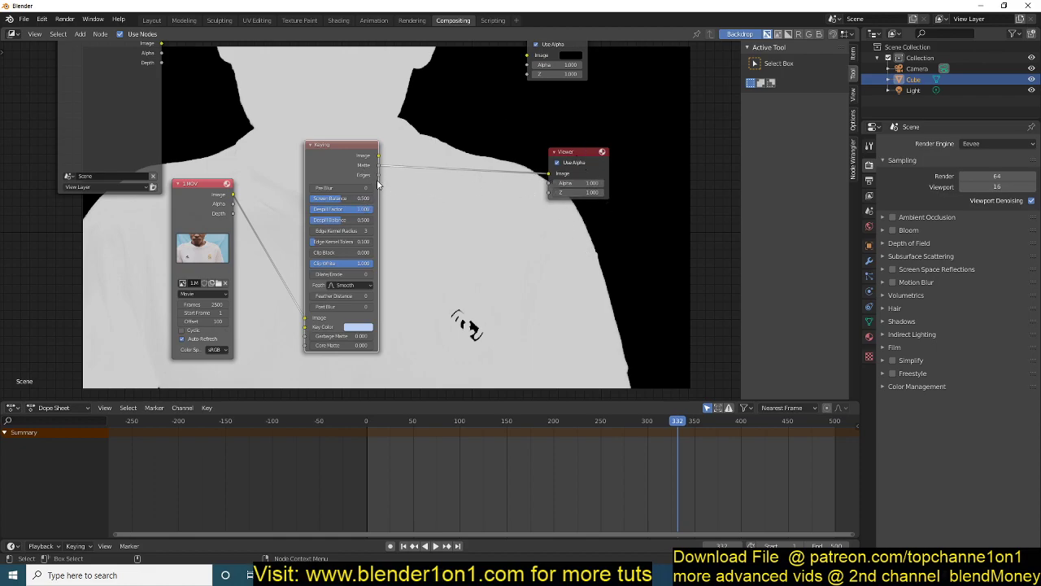
scroll(377, 185, up, 1)
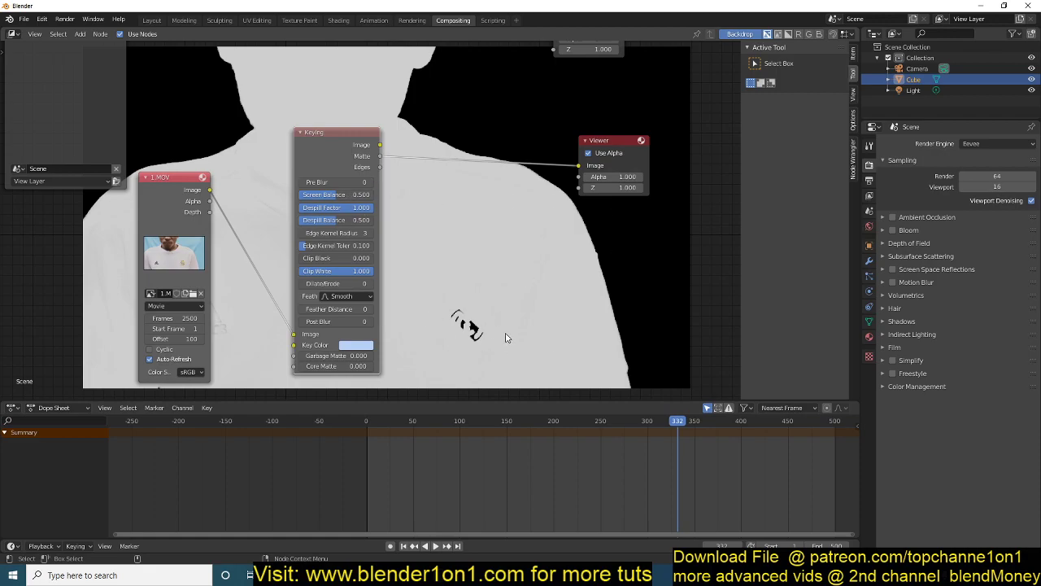
ctrl+shift+click(344, 152)
ctrl+shift+click(368, 146)
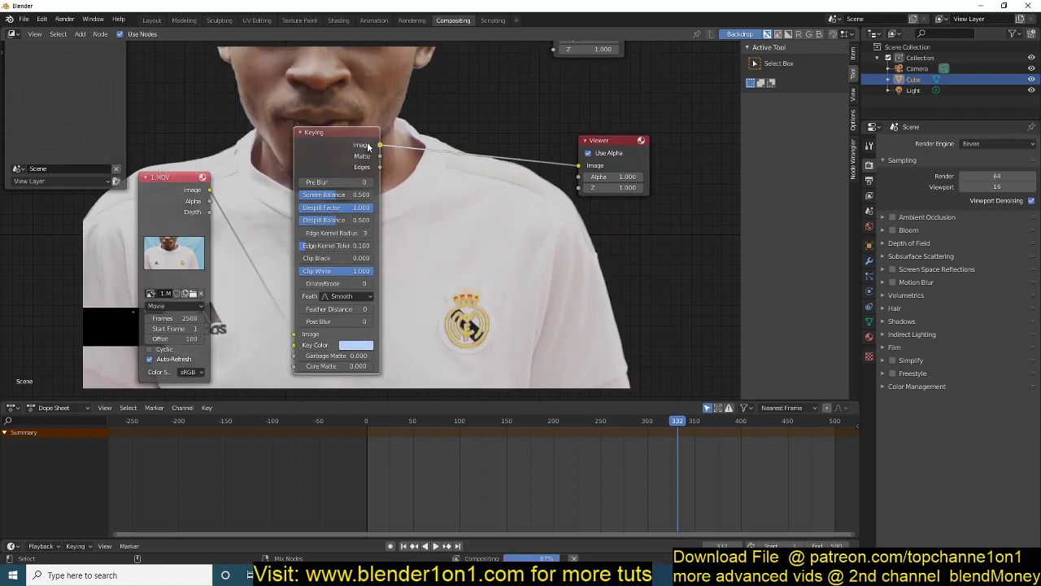
ctrl+shift+click(186, 191)
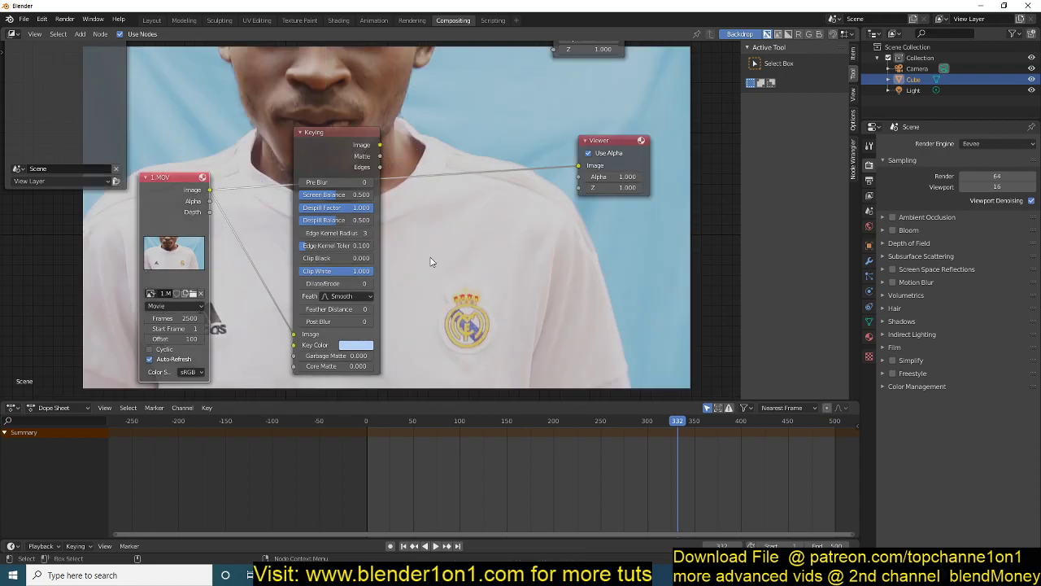
ctrl+shift+click(358, 150)
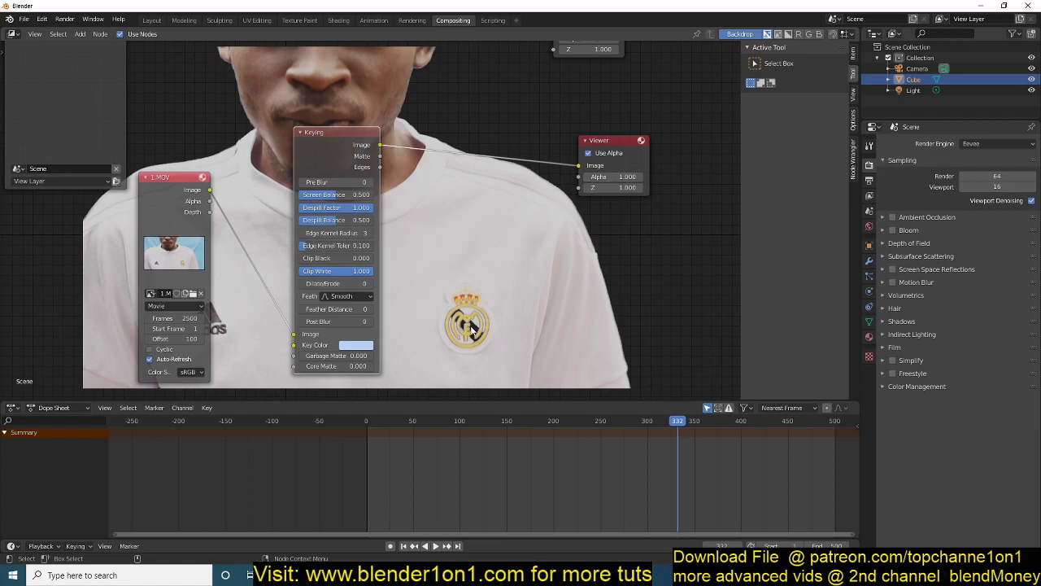
ctrl+shift+click(323, 231)
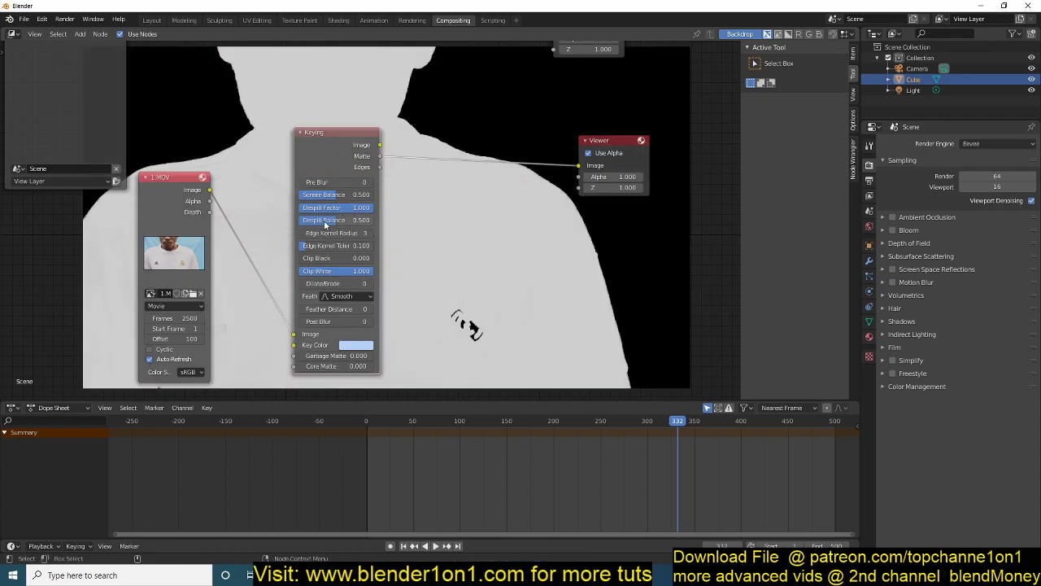
Step: Try a Screen Balance of 0.720 on the Keying node and shift its Key Color to a pale purple
drag(337, 195, 354, 195)
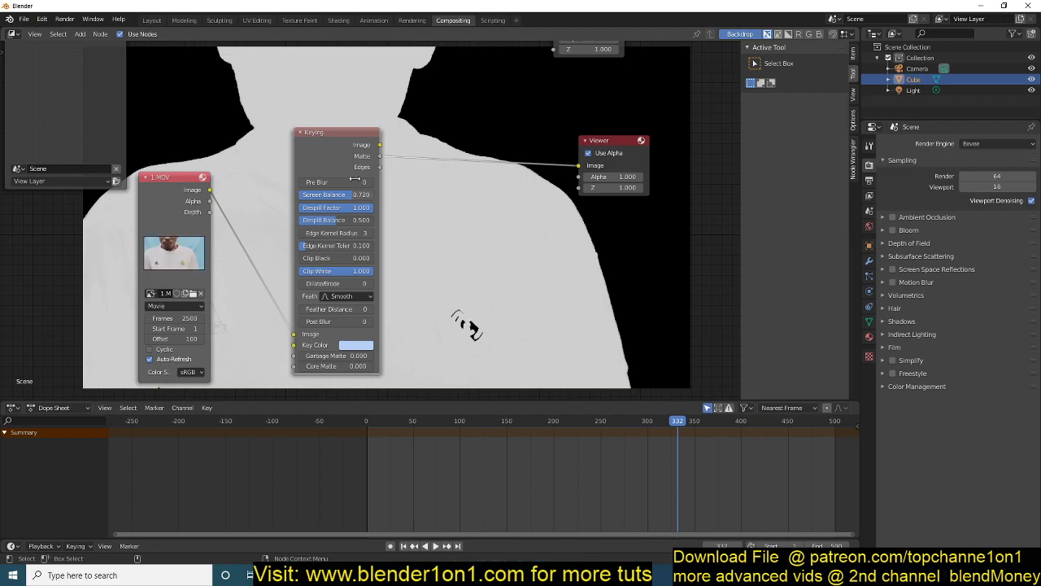
click(368, 346)
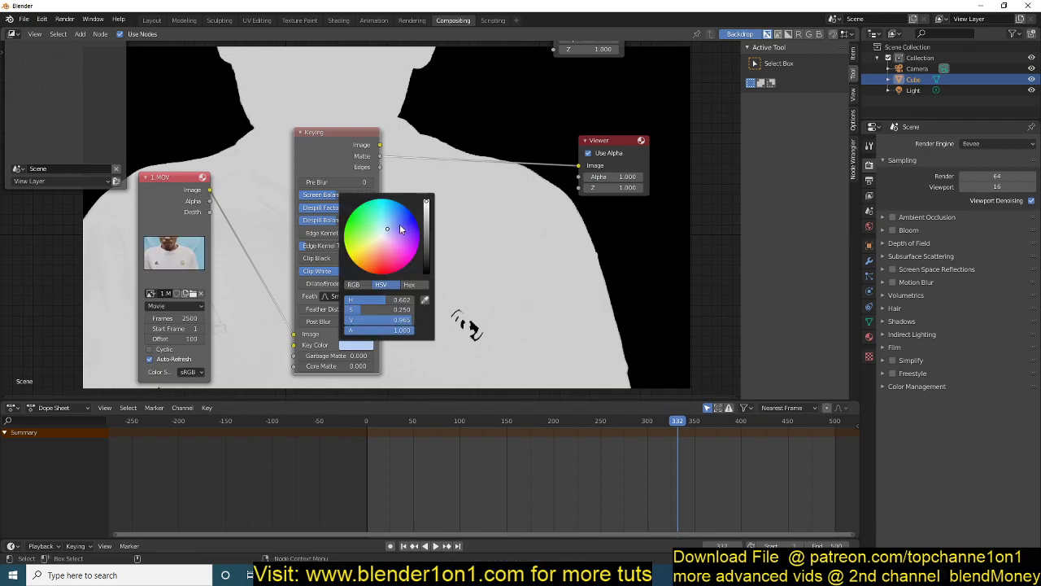
drag(396, 228, 393, 229)
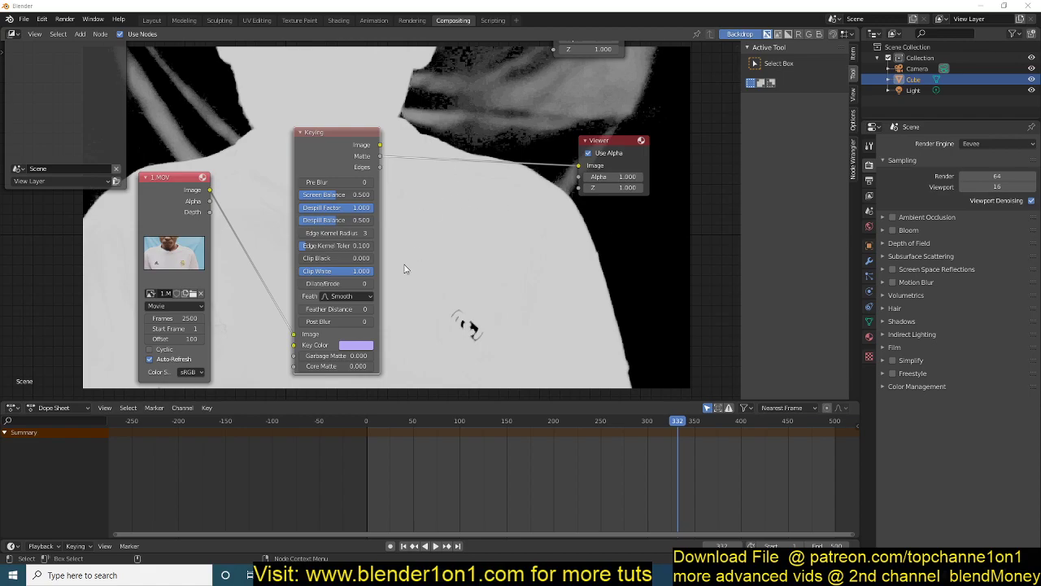
Step: Set the Keying node's Screen Balance to 0.707 and preview its Image output in the Viewer
drag(344, 195, 357, 198)
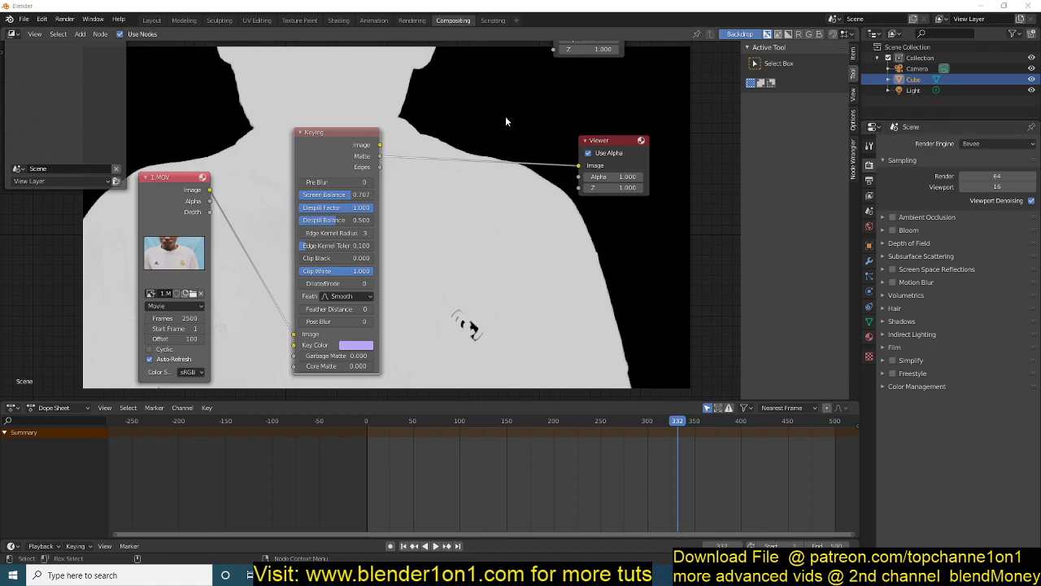
ctrl+shift+click(376, 146)
scroll(600, 220, down, 1)
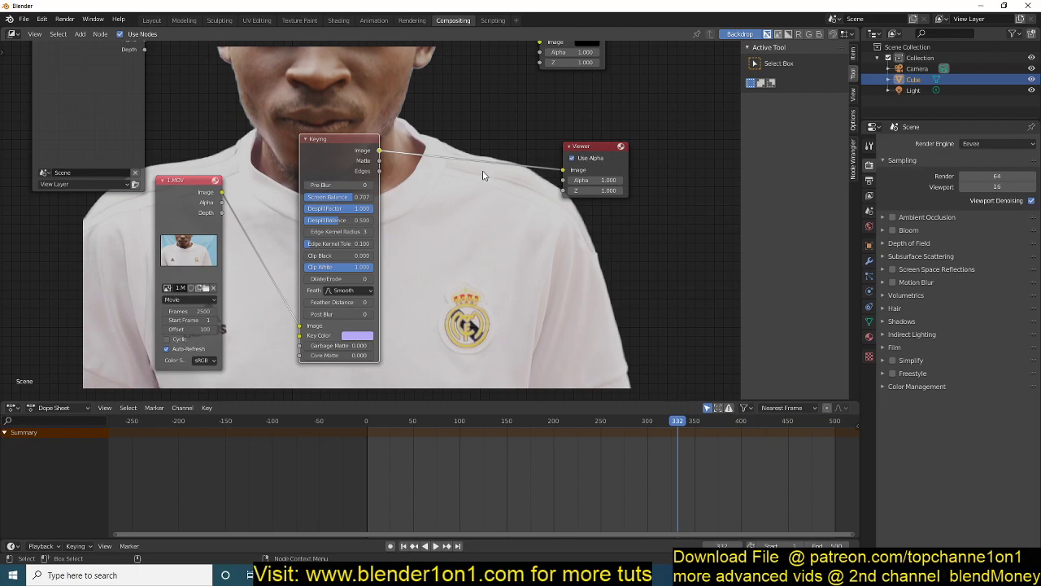
Step: Add a File Output node and place it on the far side of the Viewer and Composite nodes
click(527, 227)
middle_drag(502, 96, 423, 192)
scroll(379, 169, down, 1)
click(311, 207)
key(shift+a)
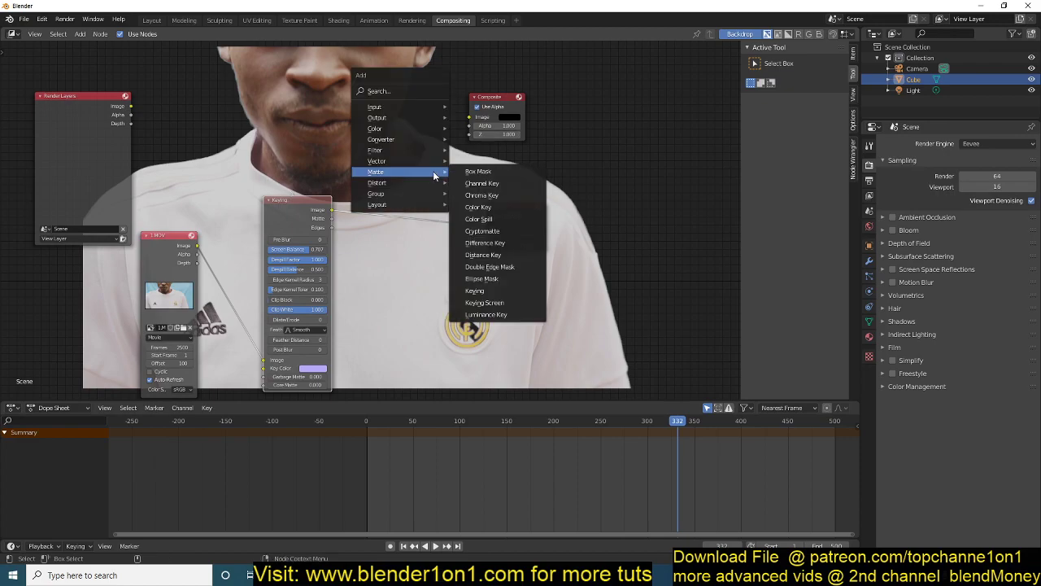
key(Escape)
key(shift+a)
mouse_move(373, 119)
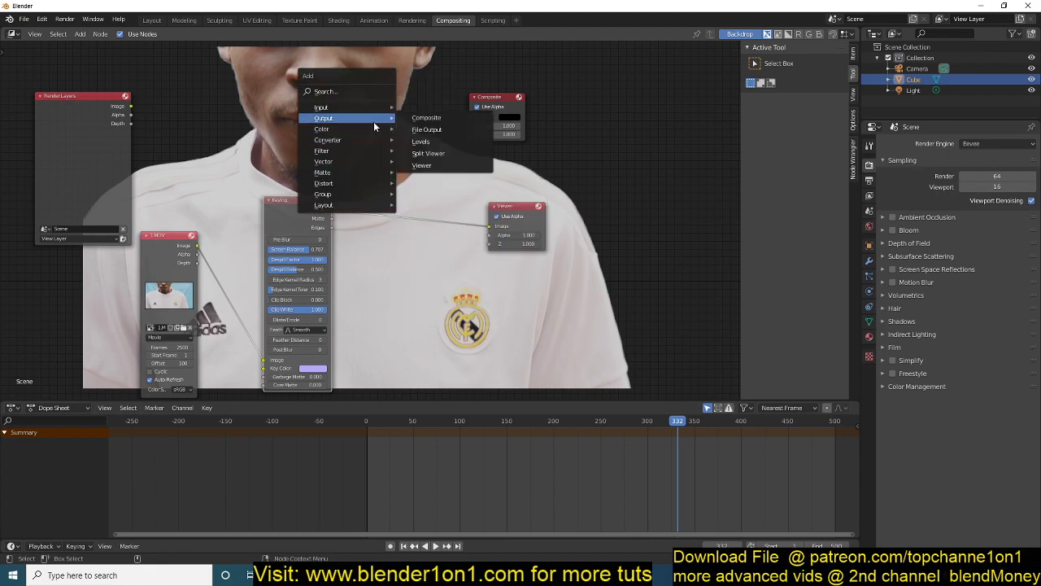
click(443, 130)
click(634, 161)
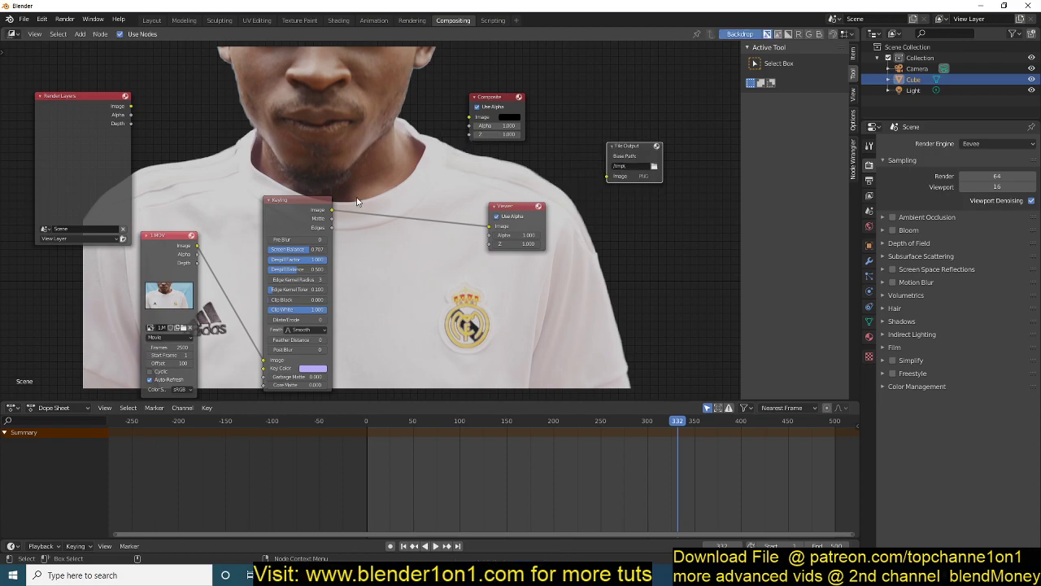
Step: Connect the Keying node's Image output to the File Output node and look through its base path folder without changing it
drag(332, 209, 607, 175)
click(639, 151)
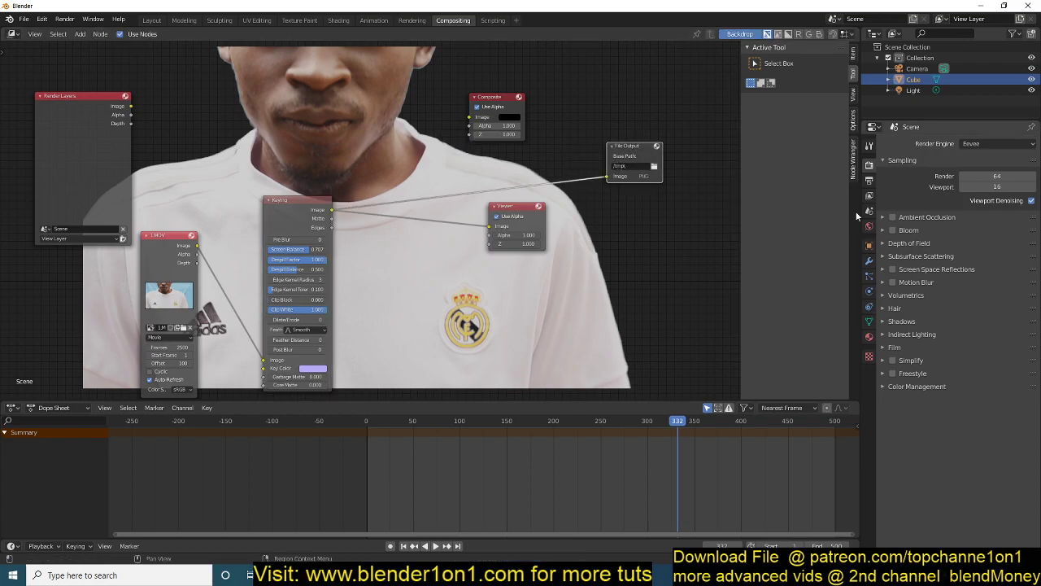
click(654, 165)
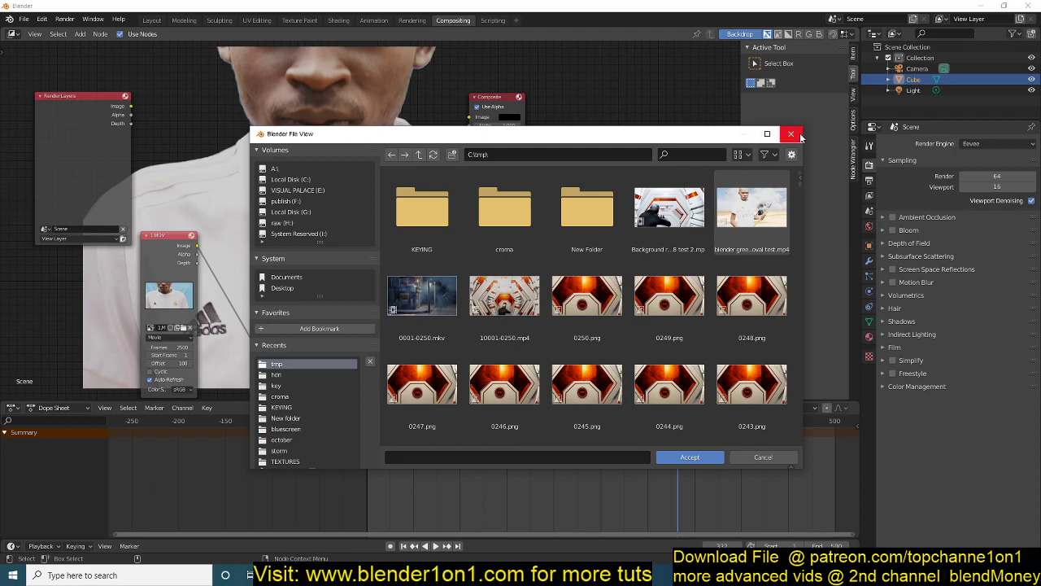
click(791, 134)
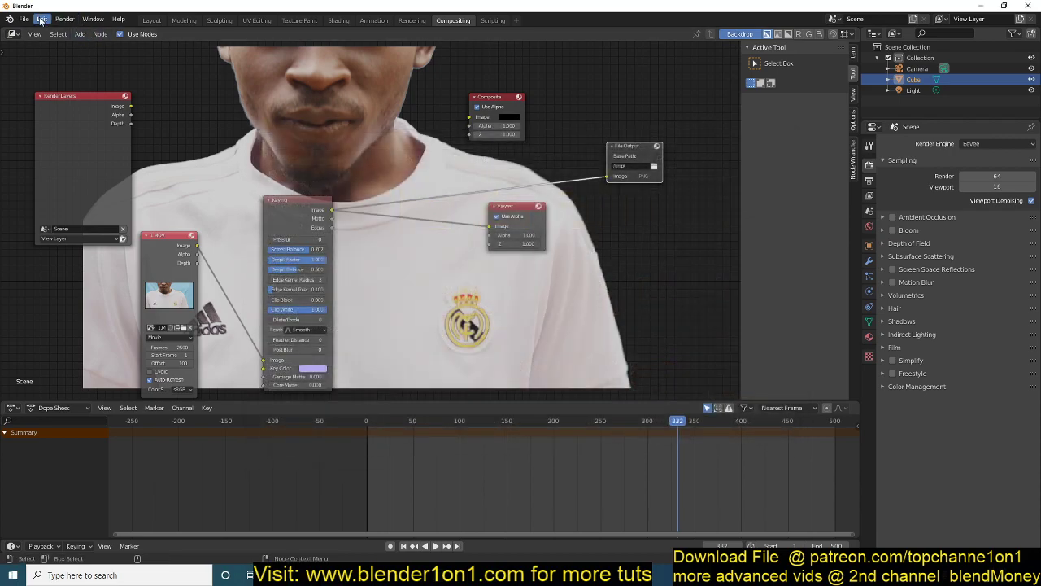
click(41, 19)
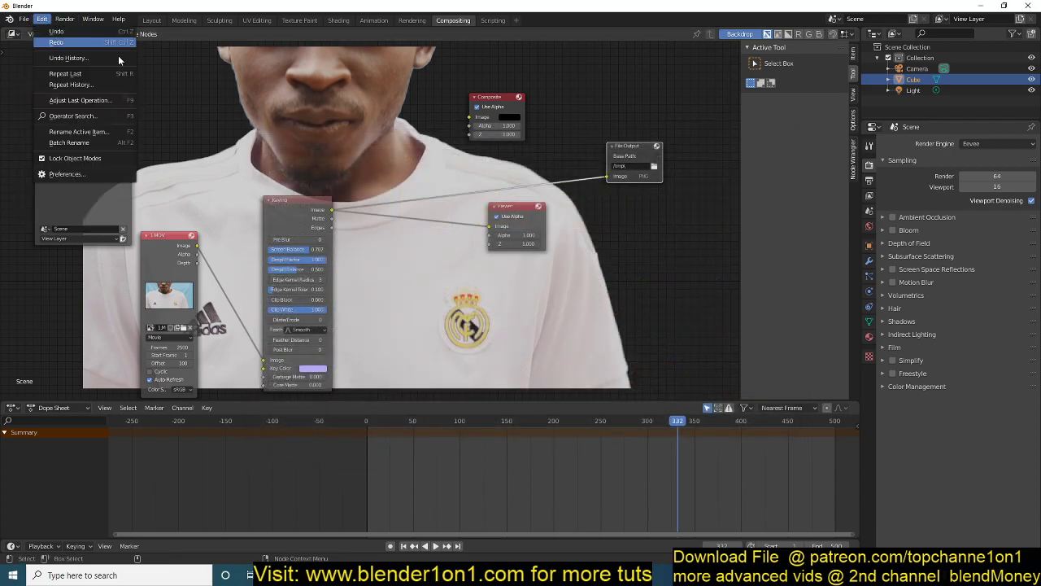
click(25, 19)
mouse_move(39, 34)
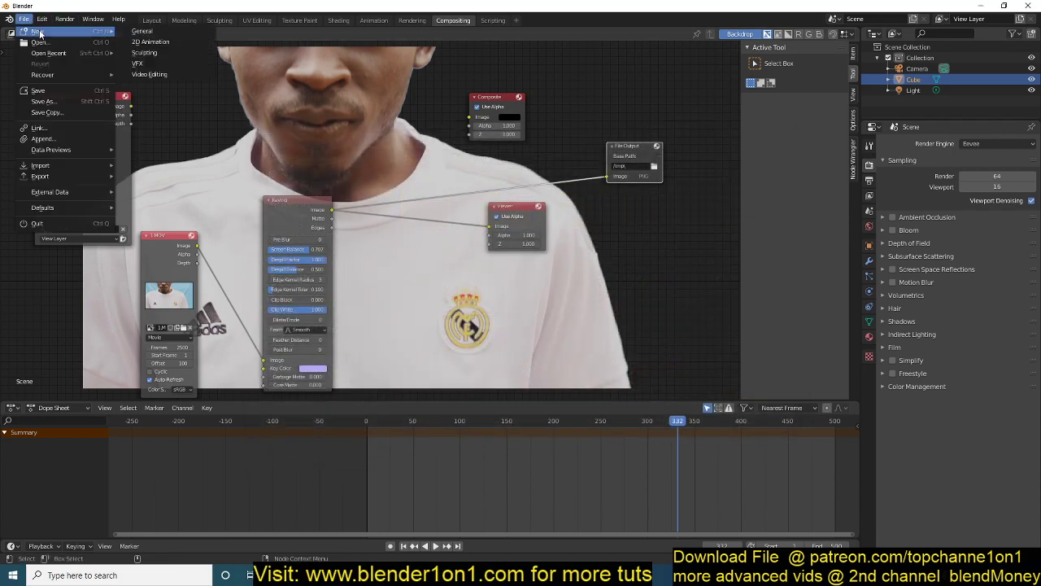
click(153, 33)
click(610, 301)
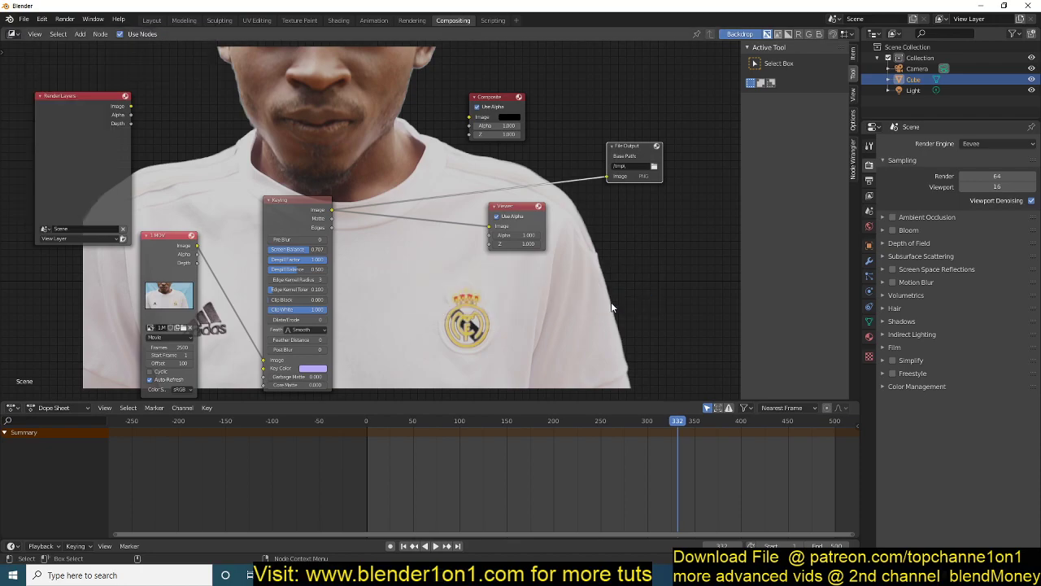
Step: Start a new General file without saving the current one, and delete the default cube
click(43, 19)
click(25, 18)
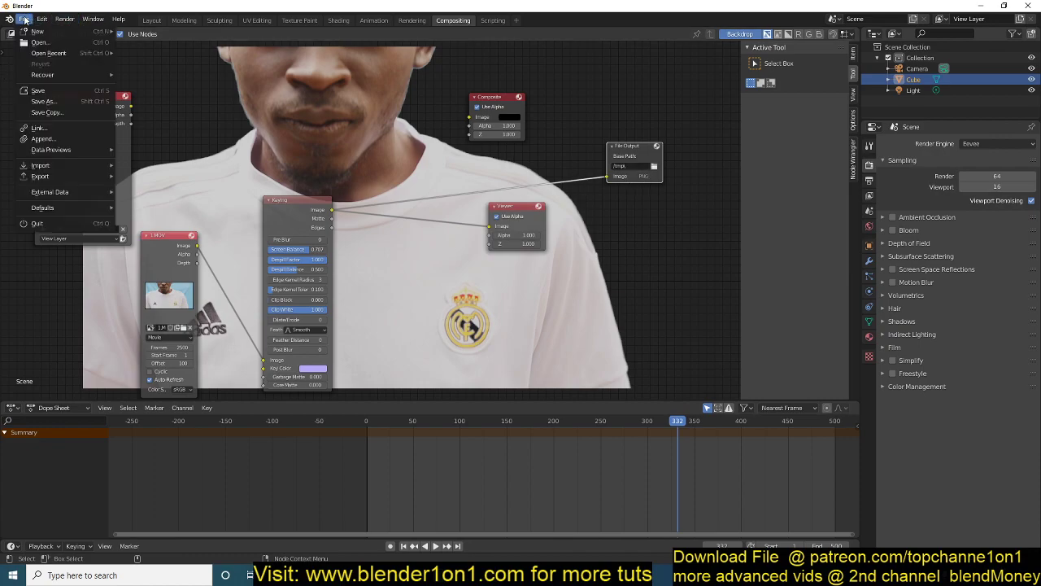
click(21, 20)
mouse_move(38, 31)
click(182, 32)
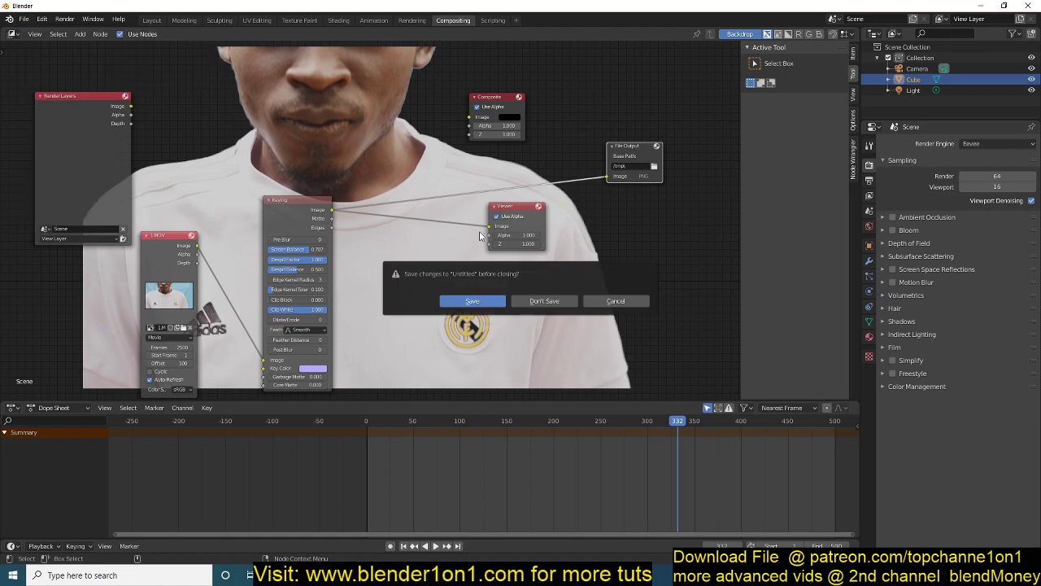
click(544, 301)
key(Delete)
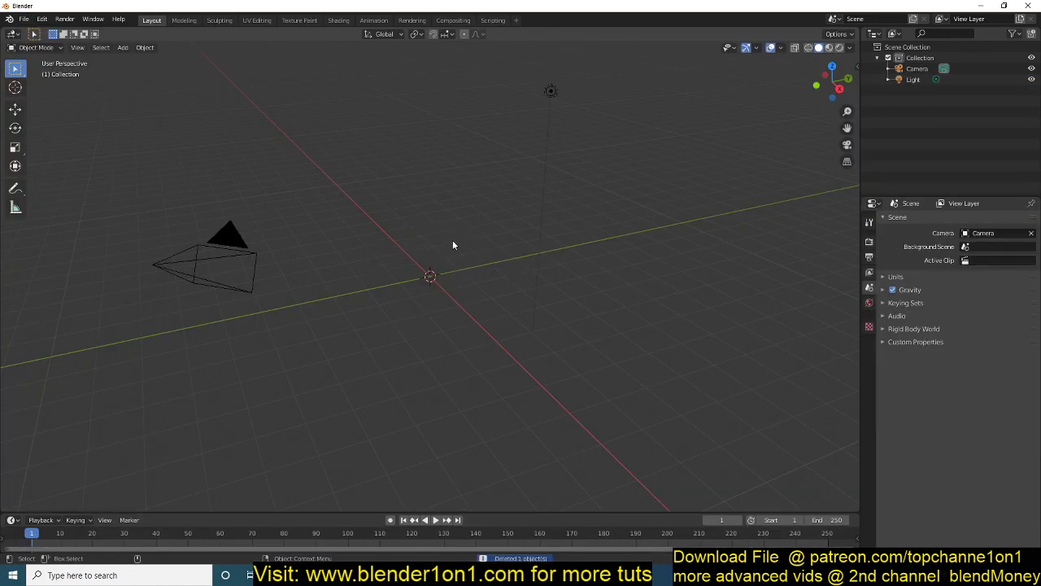
Step: Add a plane mesh and rotate it 90° about the X axis so it stands upright
key(shift+a)
mouse_move(441, 233)
click(488, 233)
text(rx90)
key(Return)
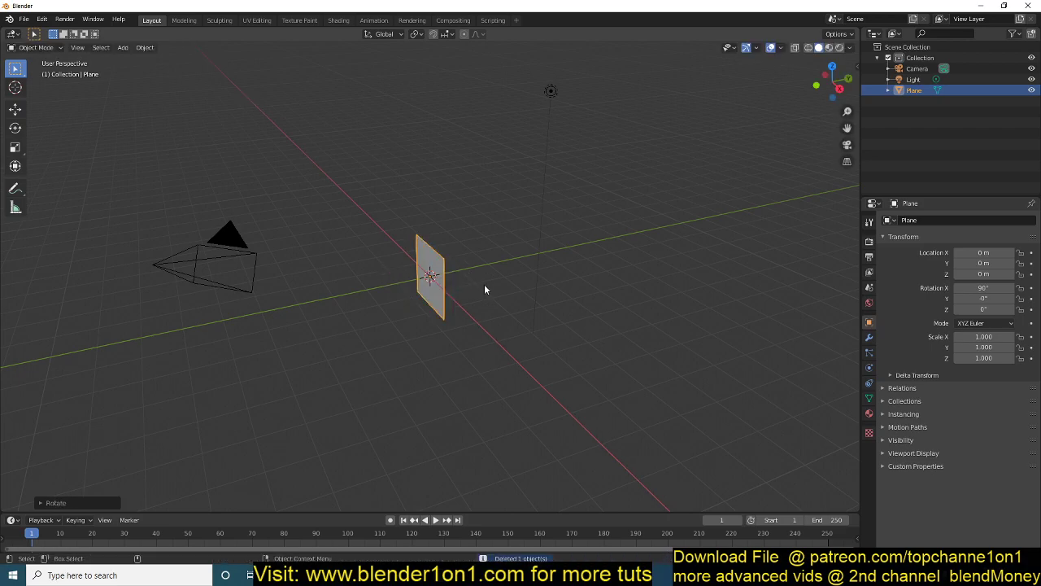
Step: Split the 3D viewport and turn the new narrow area into a Shader Editor with its sidebar hidden
scroll(484, 284, up, 8)
middle_drag(483, 282, 583, 276)
scroll(569, 268, down, 2)
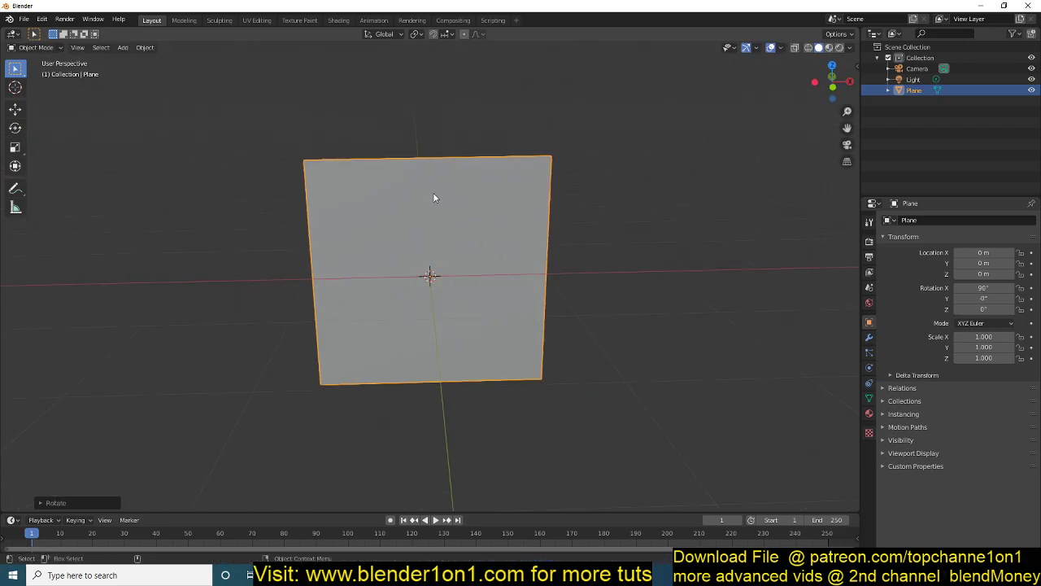
drag(858, 29, 235, 98)
click(13, 33)
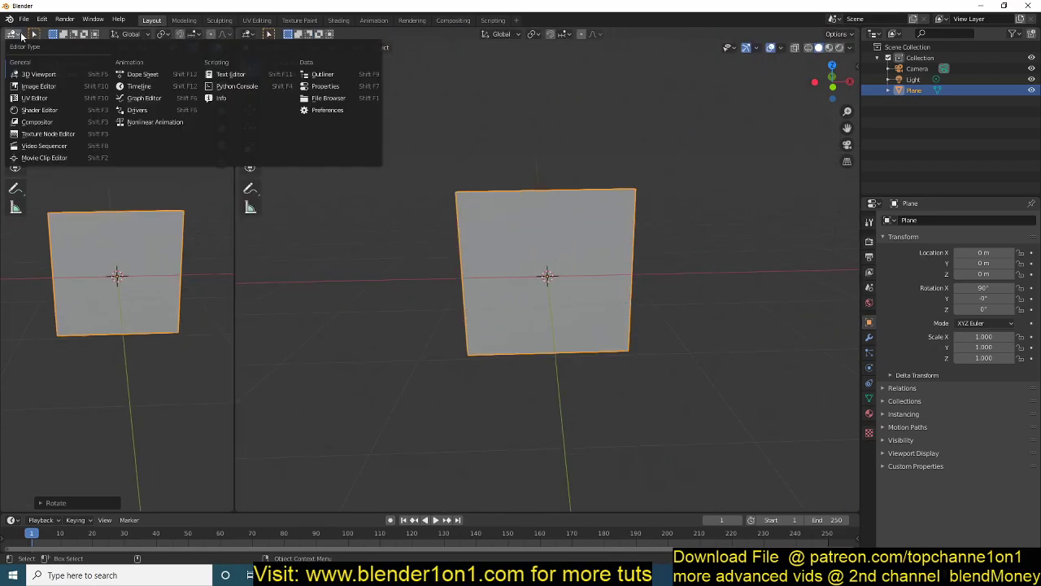
click(65, 110)
key(n)
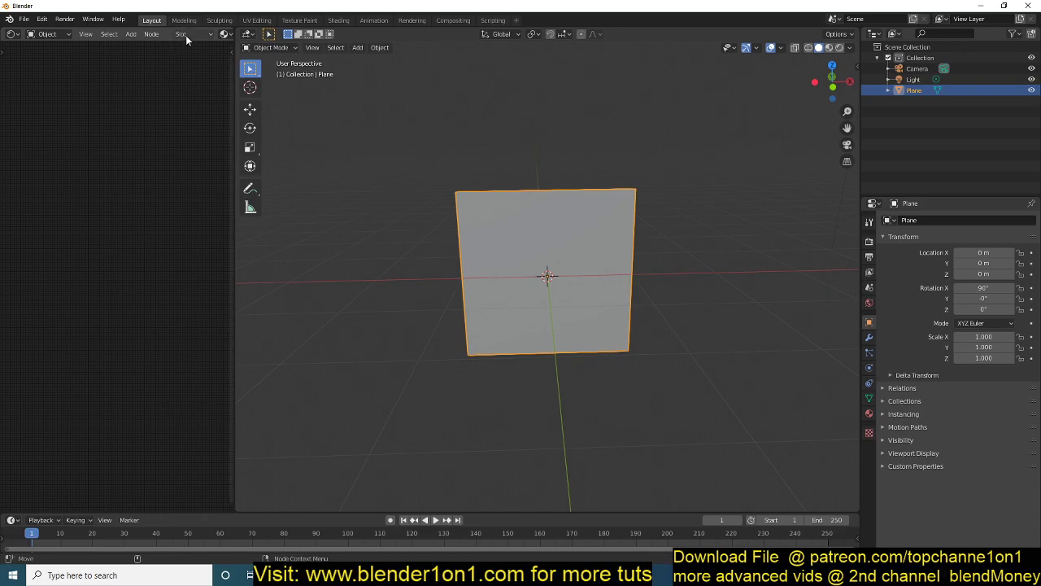
Step: Create a new material for the plane in the Shader Editor
scroll(213, 37, down, 3)
click(213, 36)
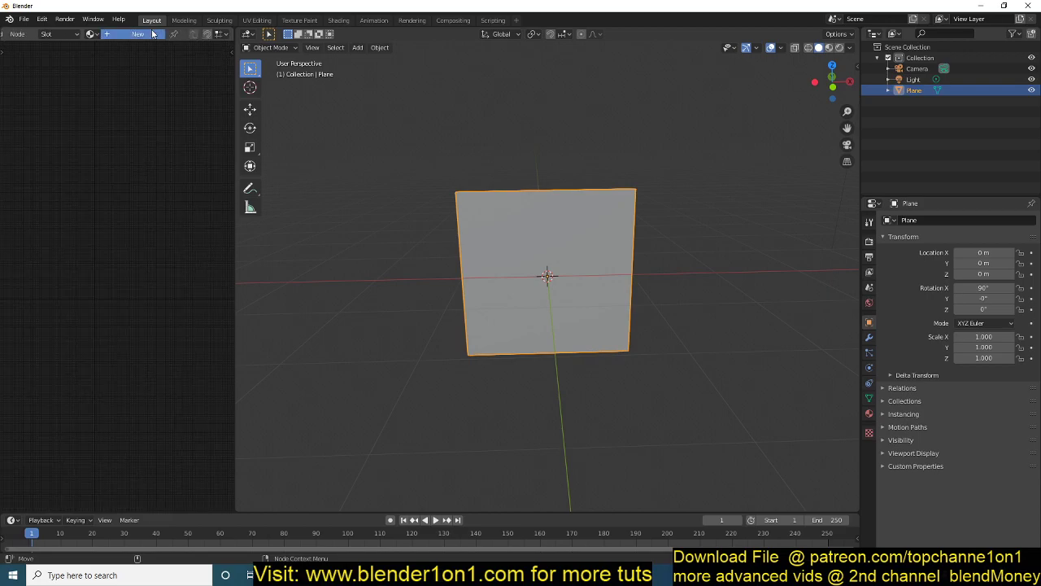
scroll(90, 289, up, 5)
Step: Add an Image Sequence texture from C:\tmp\croma using 0460.png, and place its node in the plane's material
key(shift+a)
mouse_move(58, 329)
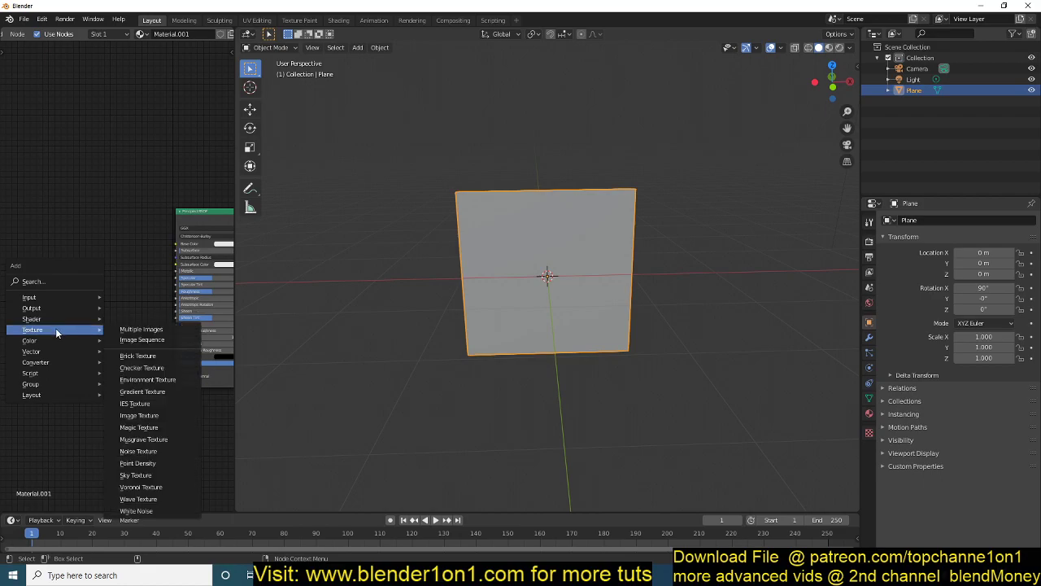
click(144, 339)
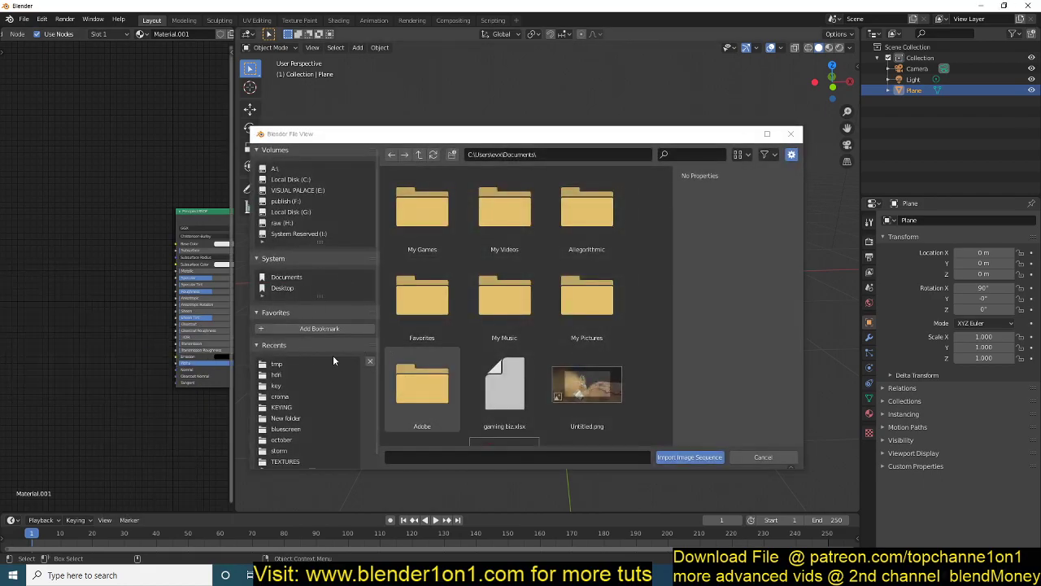
click(287, 364)
scroll(456, 292, down, 1)
scroll(492, 253, up, 1)
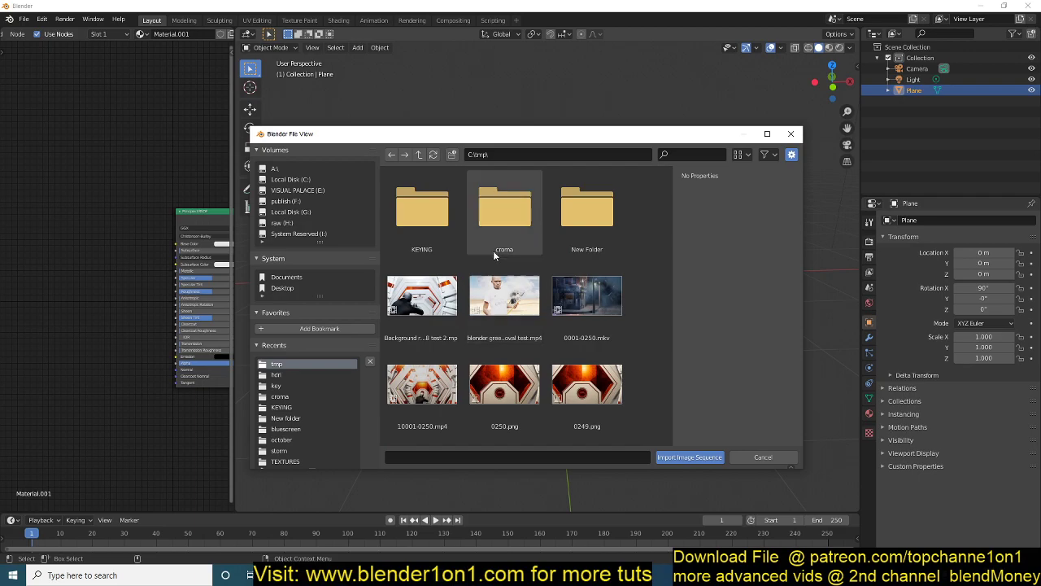
double_click(517, 224)
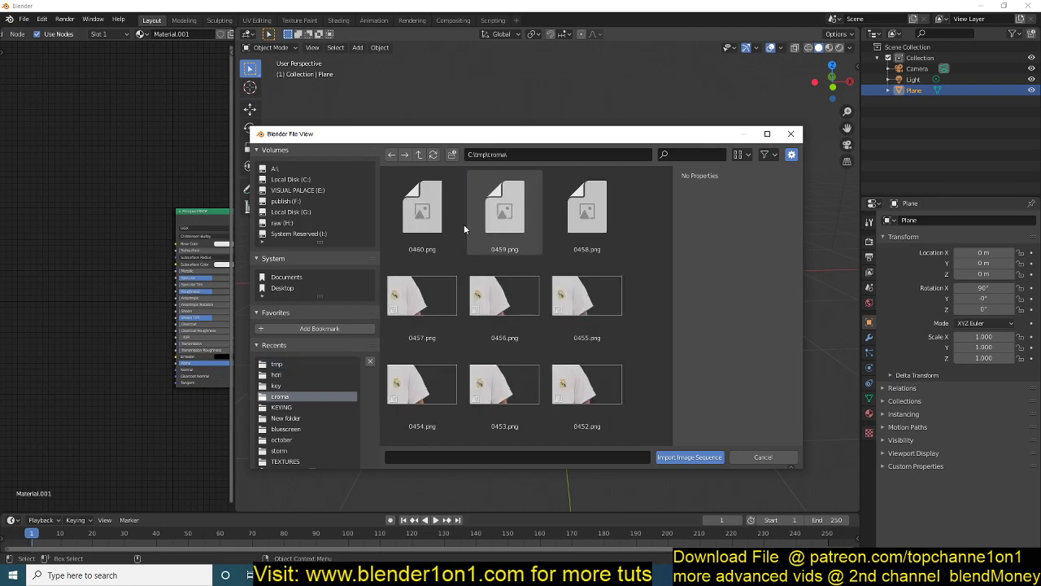
click(422, 210)
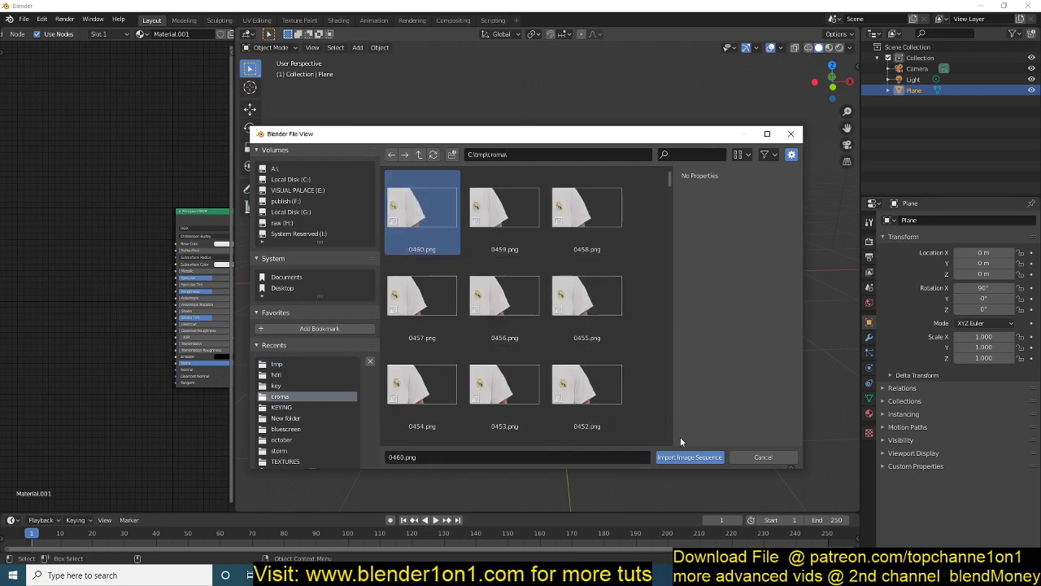
click(690, 457)
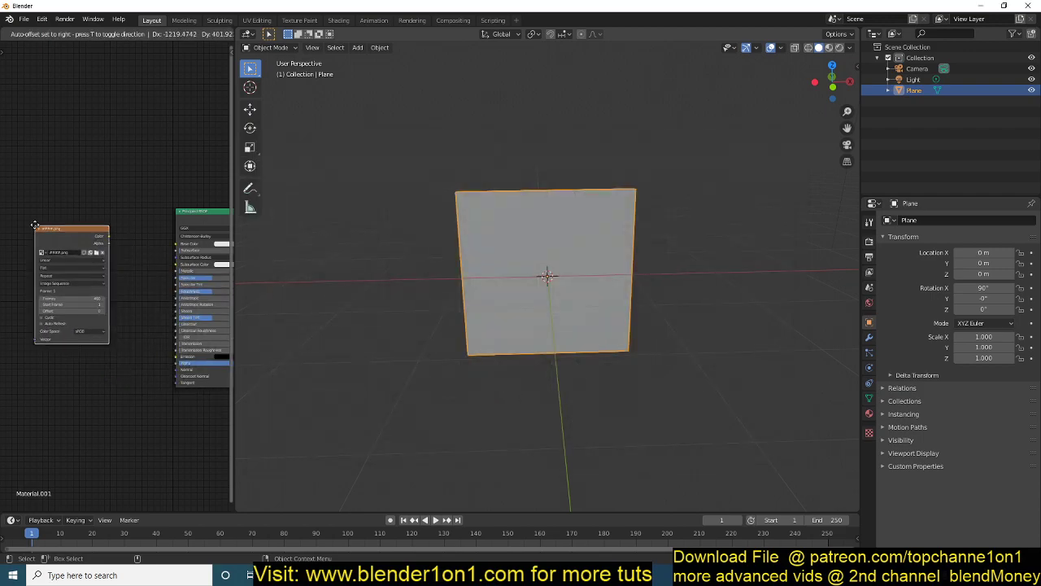
click(158, 276)
scroll(158, 276, up, 2)
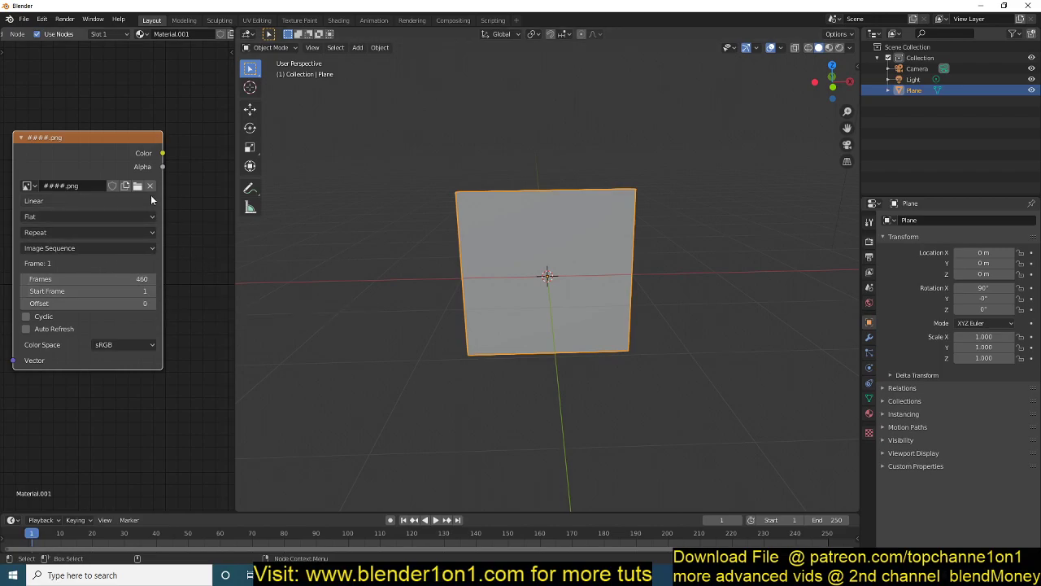
Step: Connect the image texture's Color output to the Principled BSDF's Base Color and show the viewport in Material Preview
scroll(73, 214, down, 3)
drag(92, 201, 180, 216)
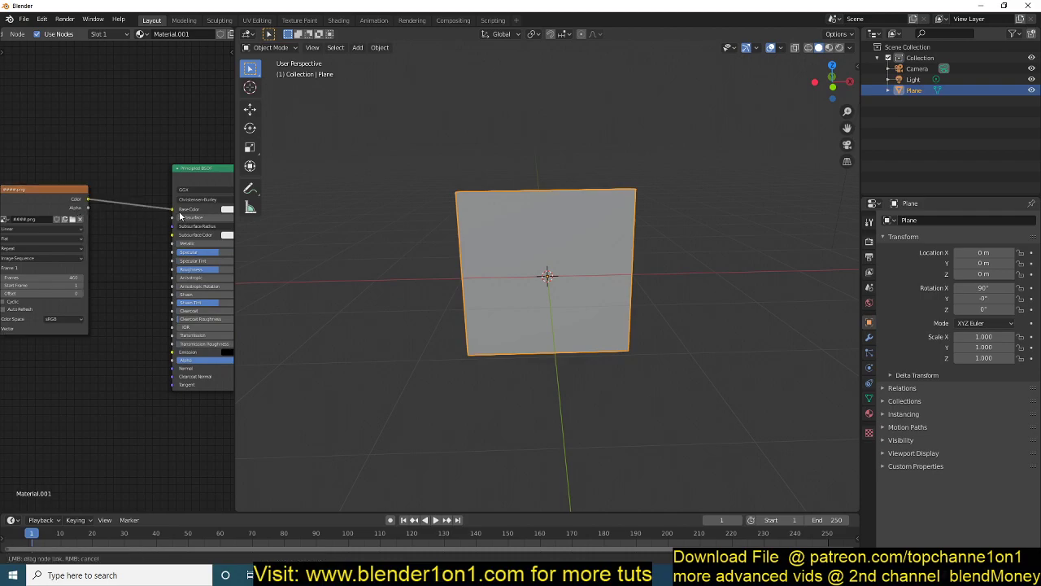
click(830, 47)
middle_drag(571, 218, 333, 247)
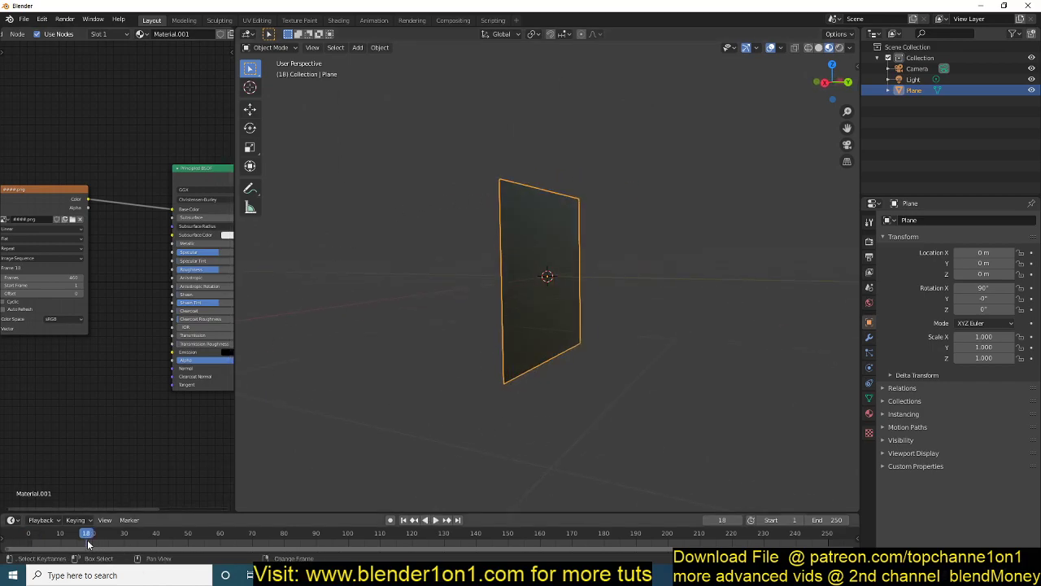
Step: Enable Auto Refresh on the image sequence texture and move the timeline to frame 78
middle_drag(368, 348, 496, 351)
middle_drag(17, 323, 78, 328)
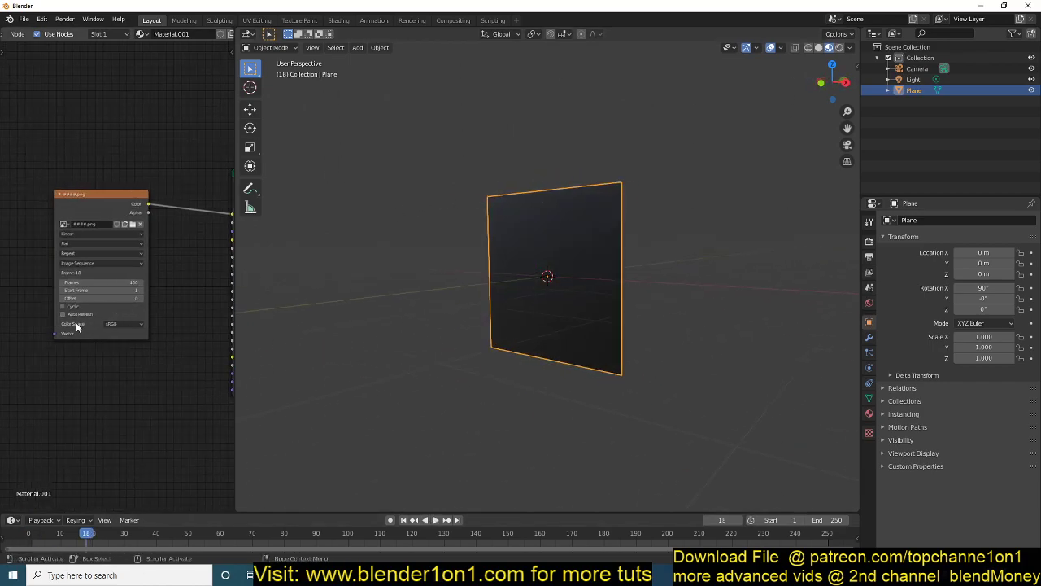
middle_drag(387, 315, 441, 328)
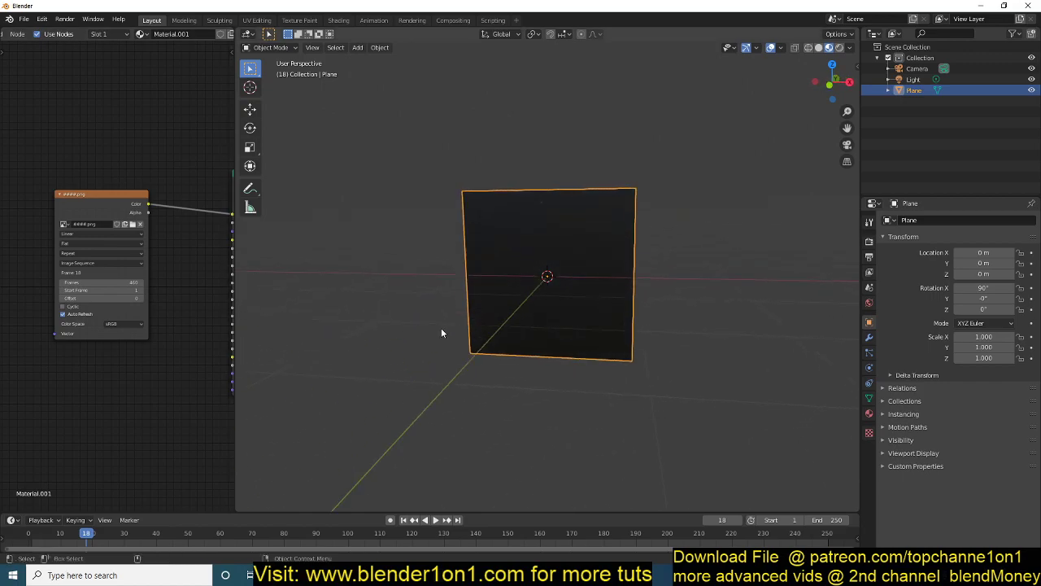
drag(82, 541, 277, 539)
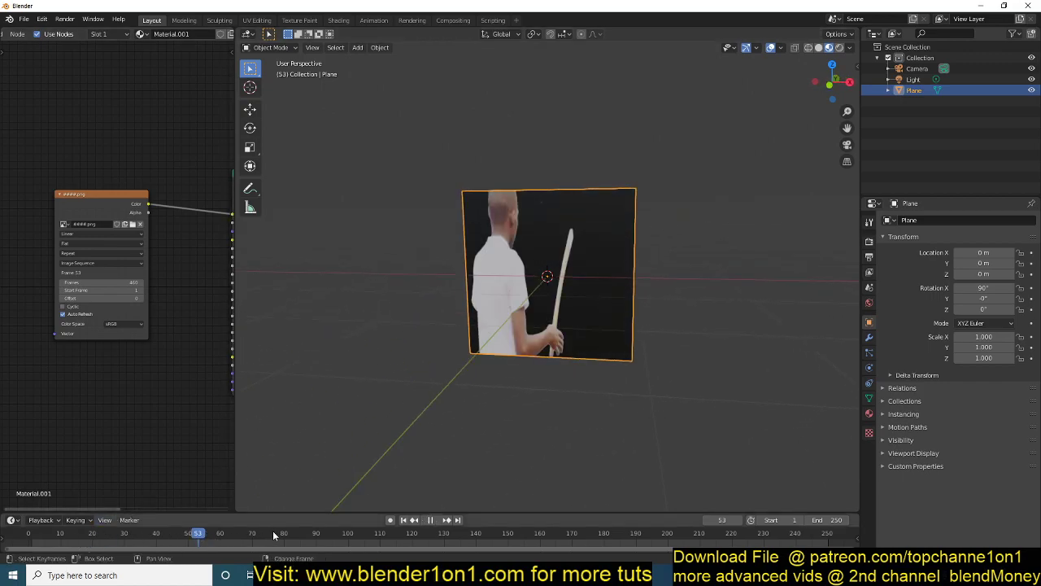
Step: Scale the plane along X to about 1.94 and move the timeline to frame 169
middle_drag(472, 325, 593, 291)
key(s)
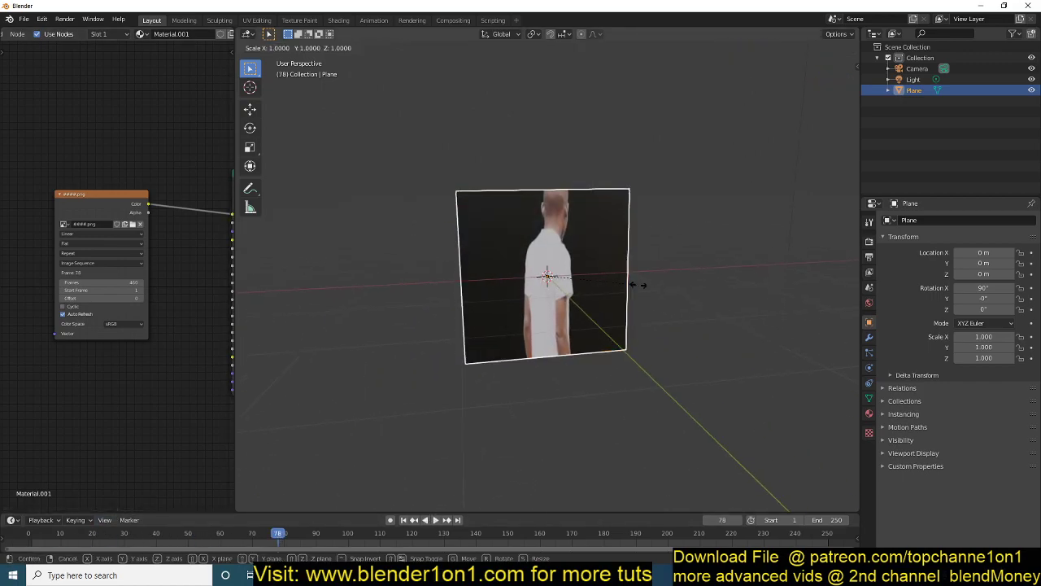
key(x)
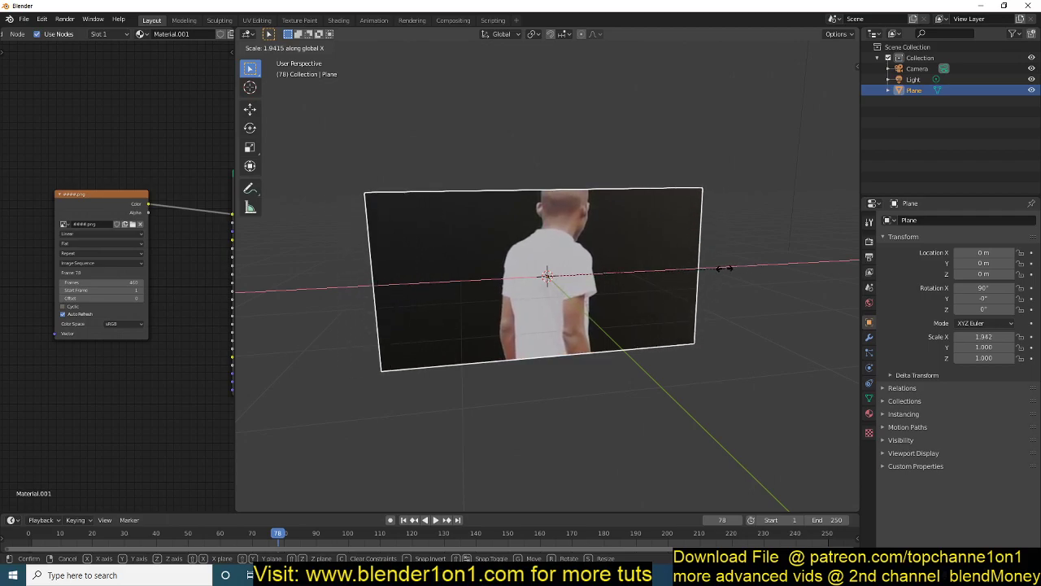
click(719, 267)
middle_drag(719, 267, 675, 259)
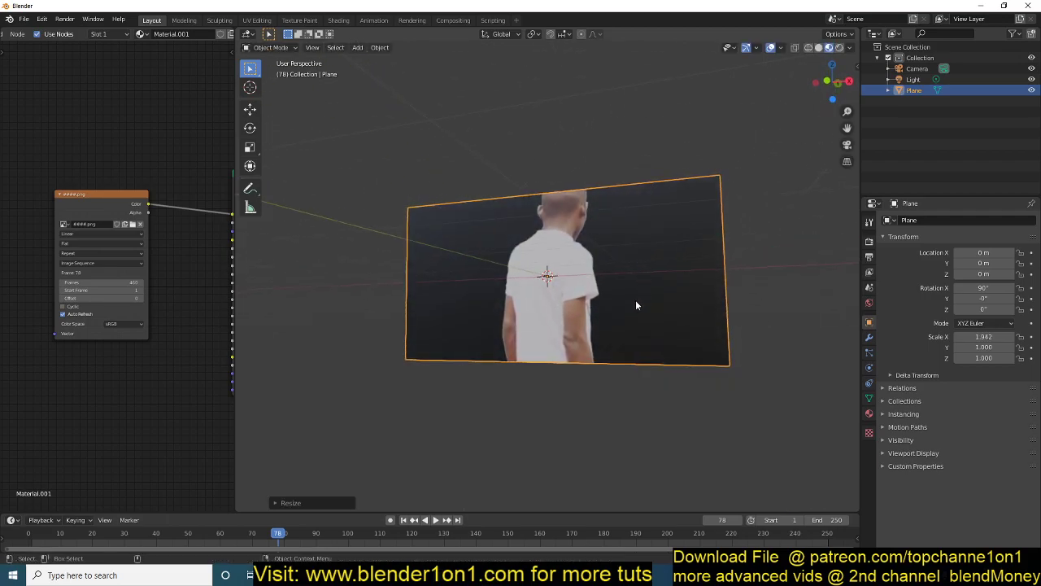
click(569, 537)
middle_drag(488, 342, 411, 289)
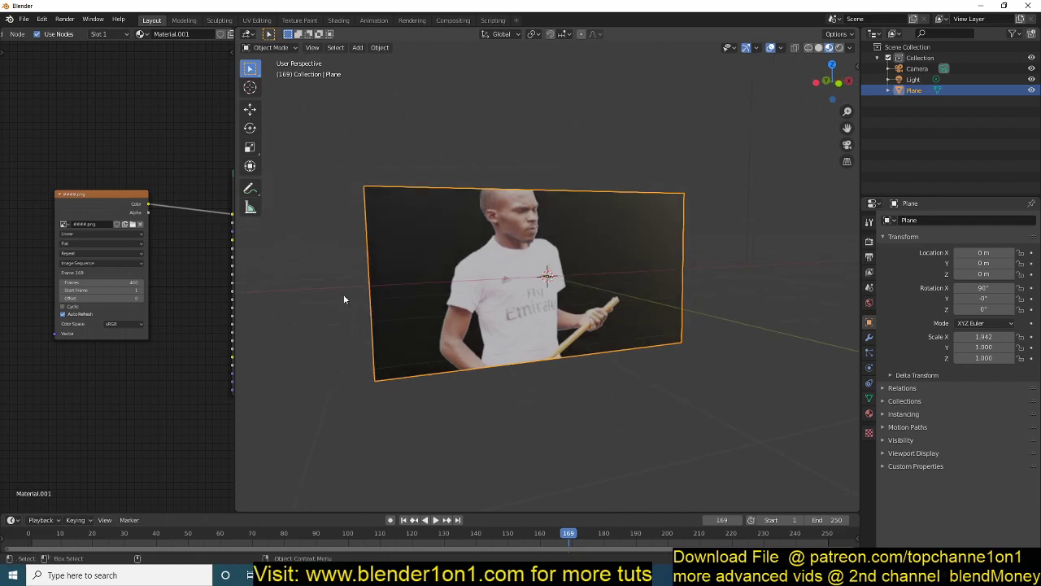
Step: Connect the image texture's Alpha output to the Principled BSDF's Alpha input
scroll(113, 306, down, 2)
scroll(113, 306, up, 3)
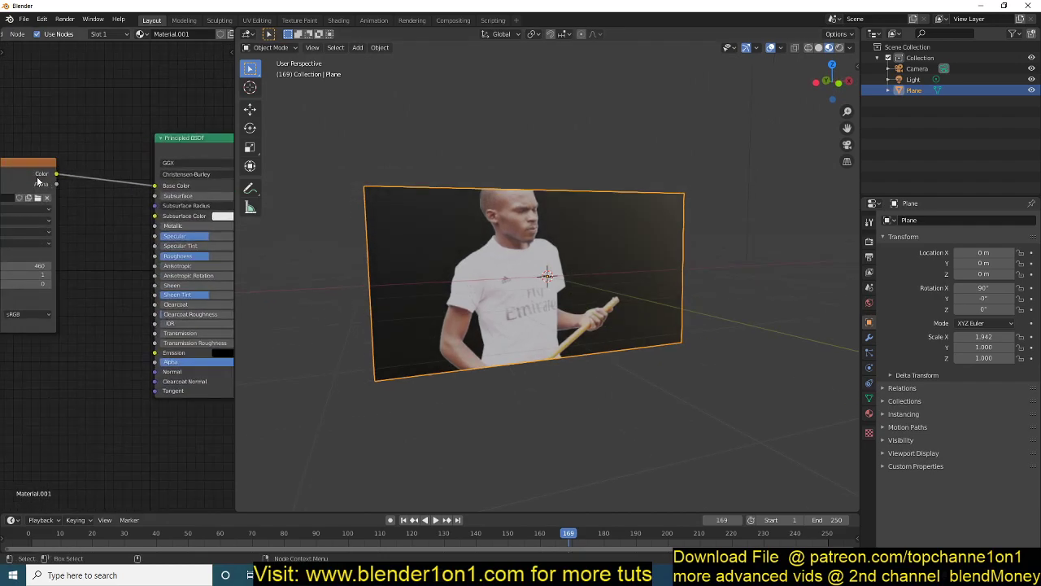
drag(52, 184, 166, 362)
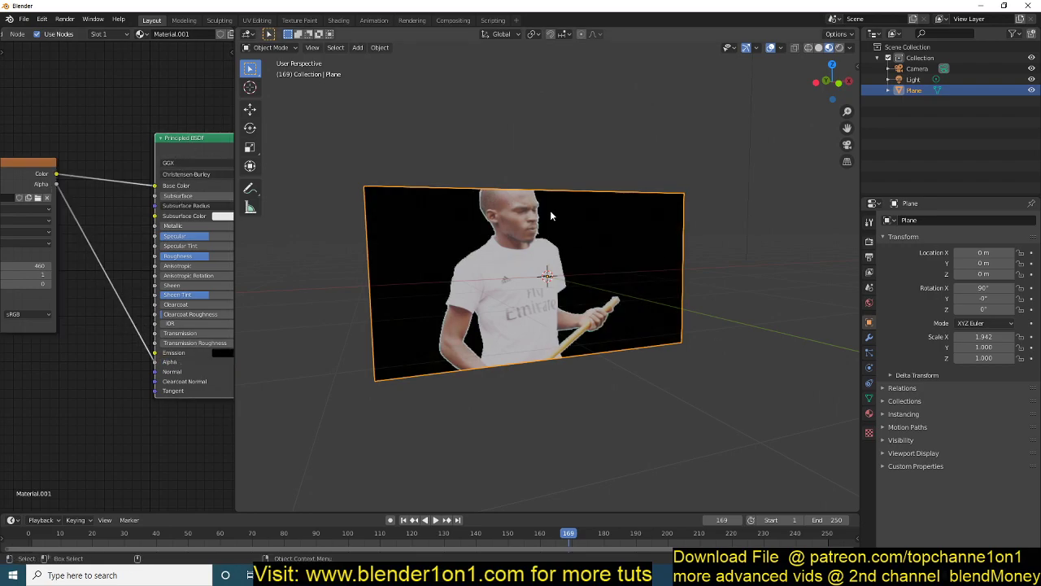
Step: Set the plane material's Blend Mode to Alpha Blend and check the cut-out figure with the plane deselected
click(869, 413)
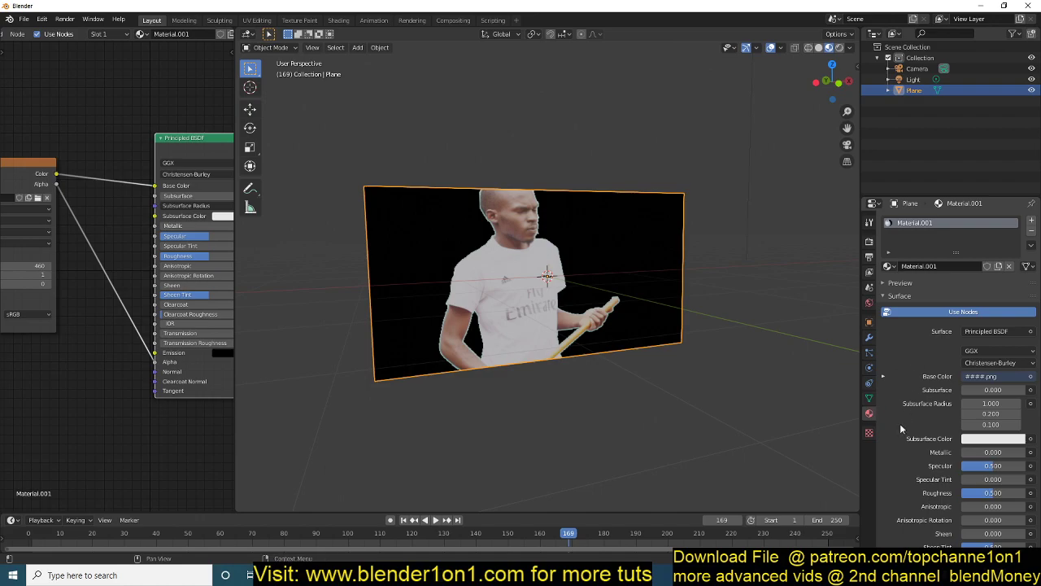
scroll(904, 416, down, 10)
click(1000, 435)
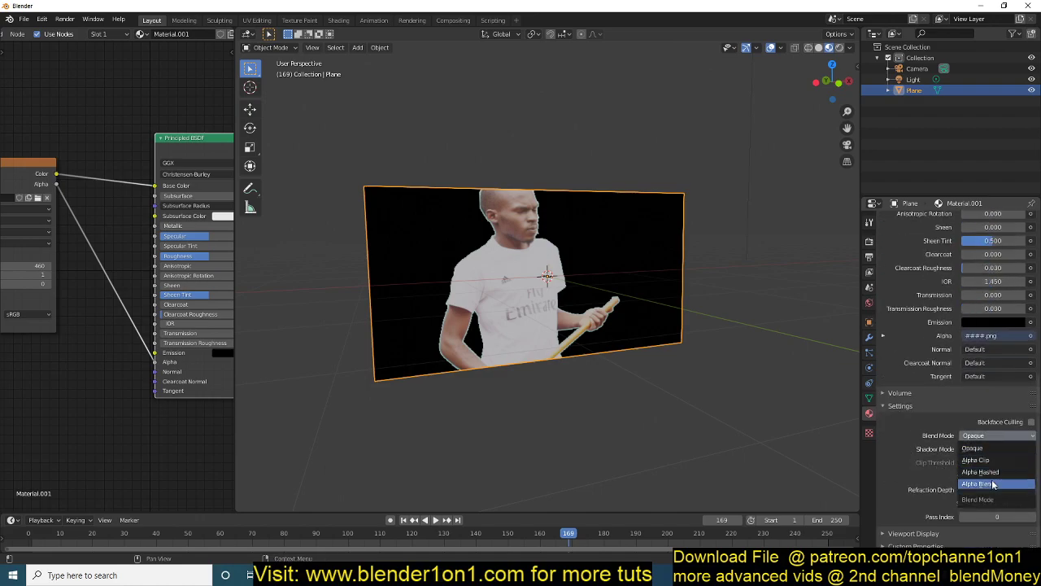
click(996, 485)
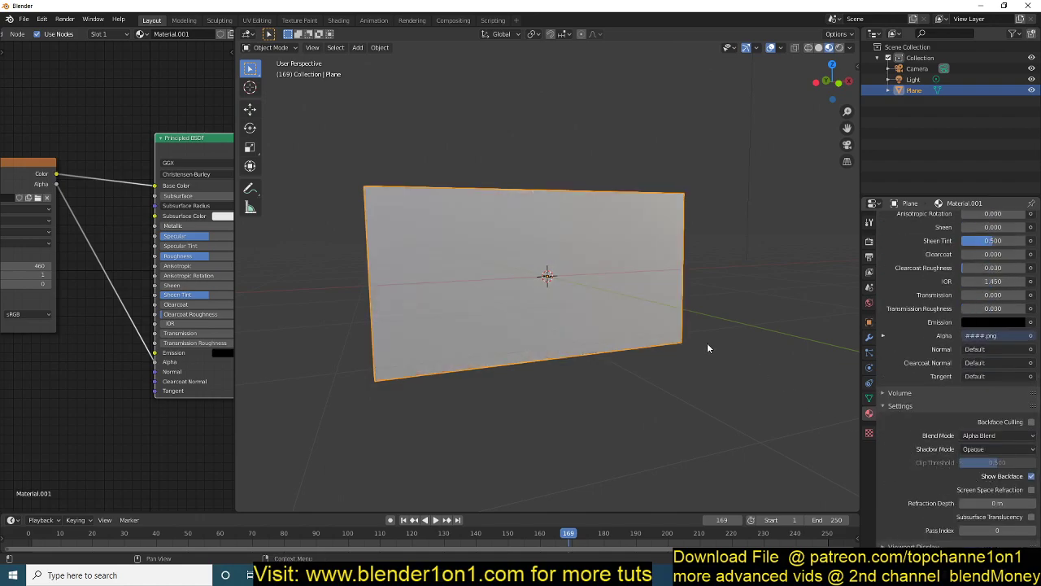
click(716, 302)
middle_drag(716, 301, 686, 361)
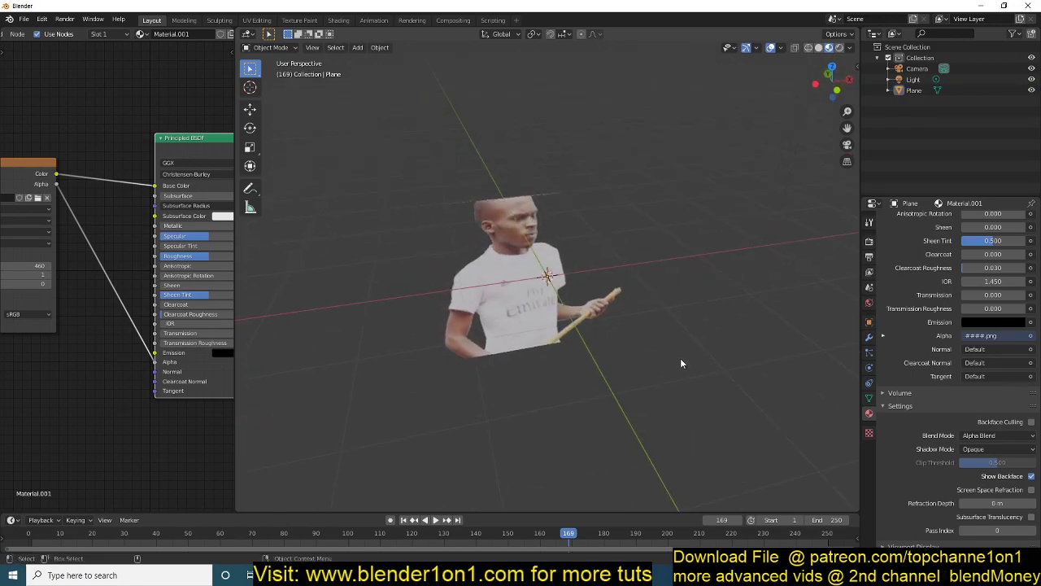
click(591, 307)
middle_drag(591, 308, 537, 293)
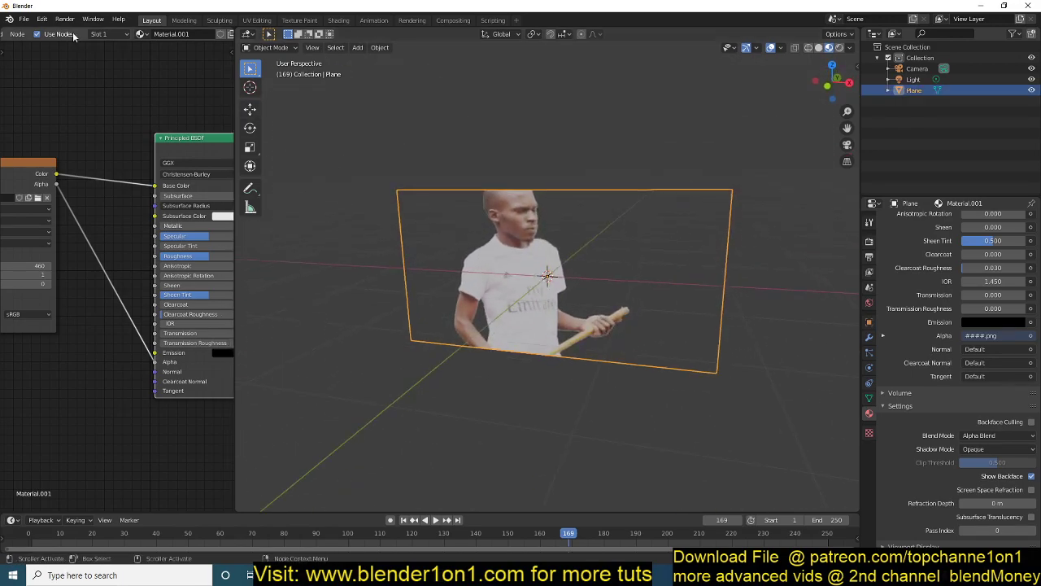
Step: Open the recent file sci-fi corrido2.blend and switch to its Layout workspace
click(22, 23)
mouse_move(49, 53)
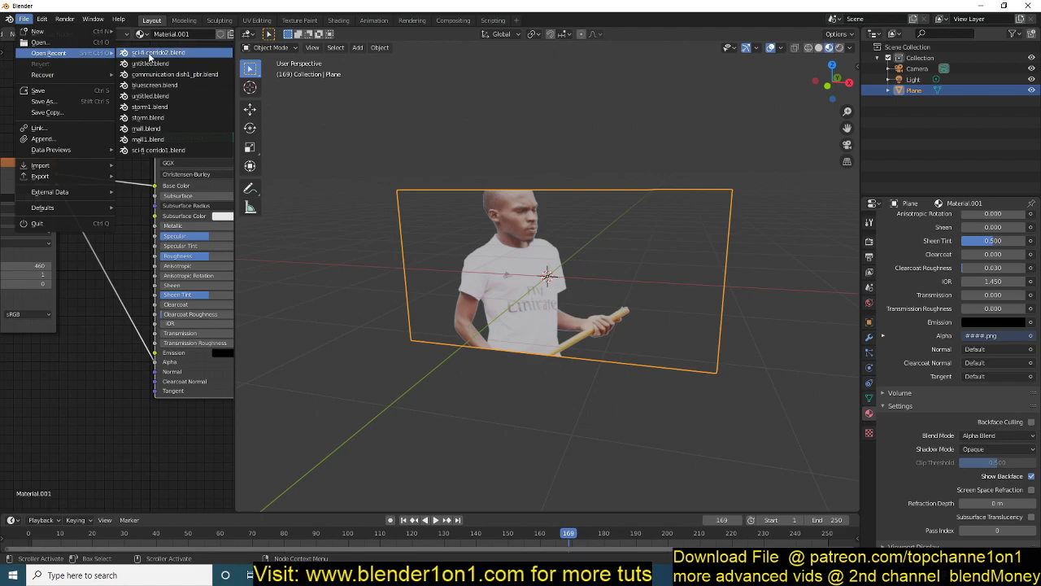
click(152, 53)
click(537, 301)
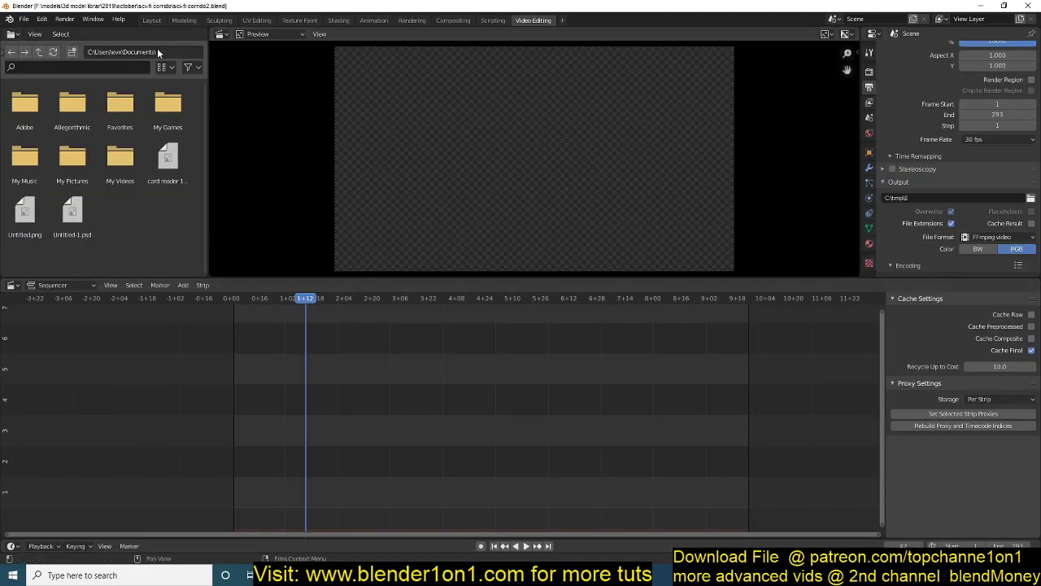
click(149, 21)
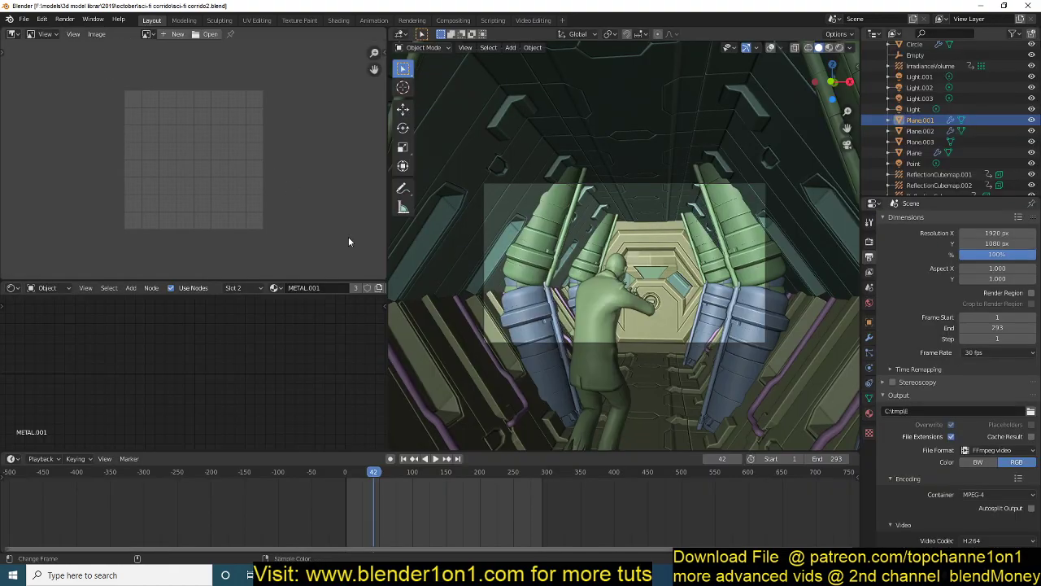
Step: Preview the corridor scene in Material Preview, examining frame 263 and playing the animation briefly from frame 0
click(521, 498)
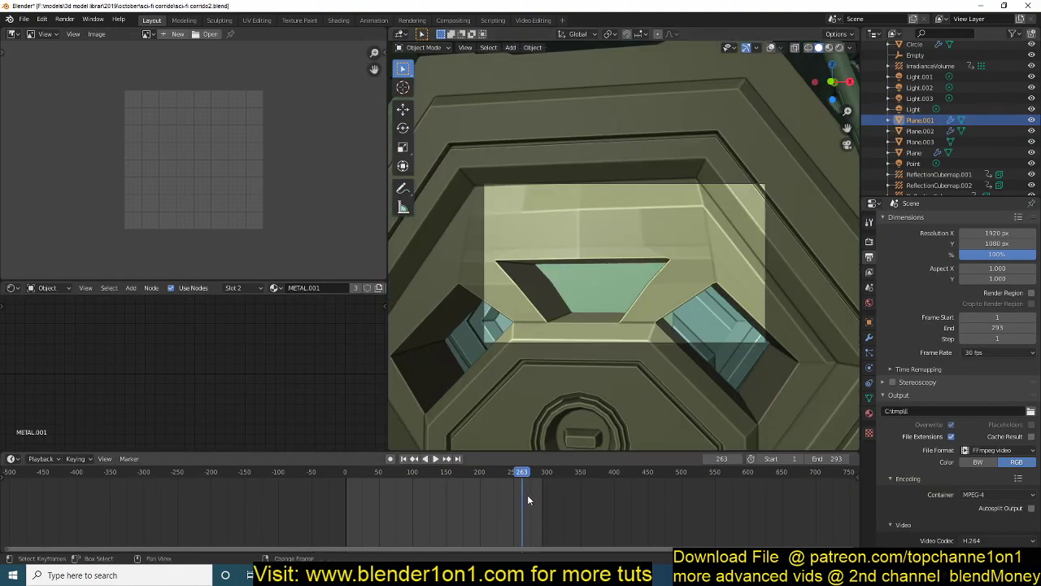
click(829, 48)
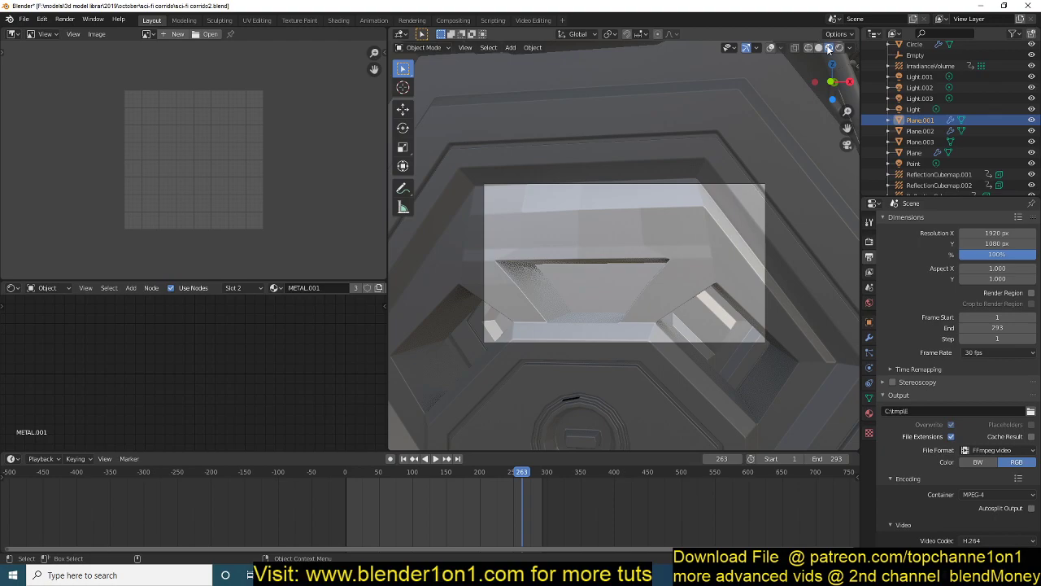
click(644, 264)
scroll(644, 251, up, 1)
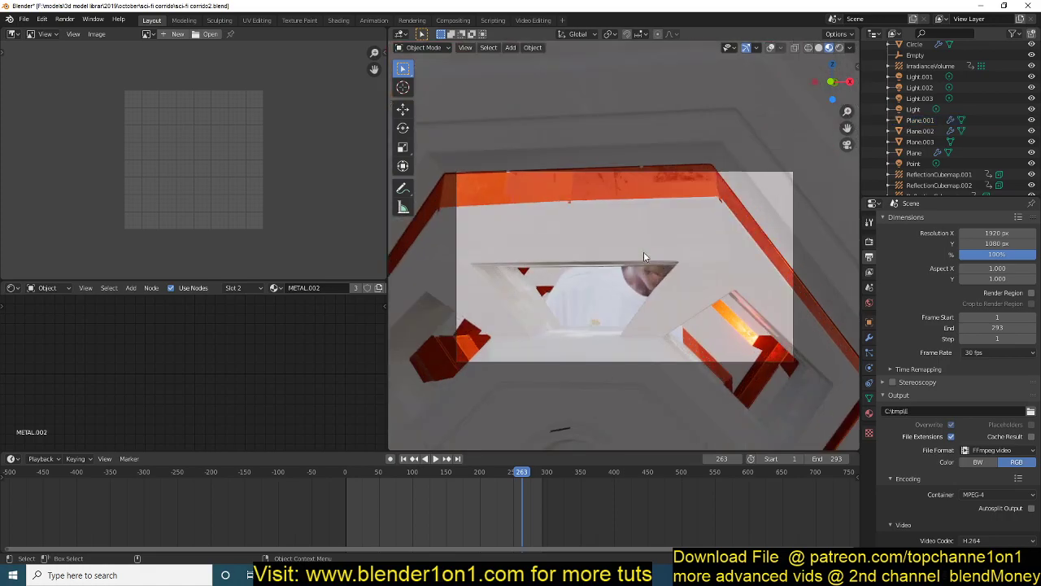
drag(478, 500, 321, 501)
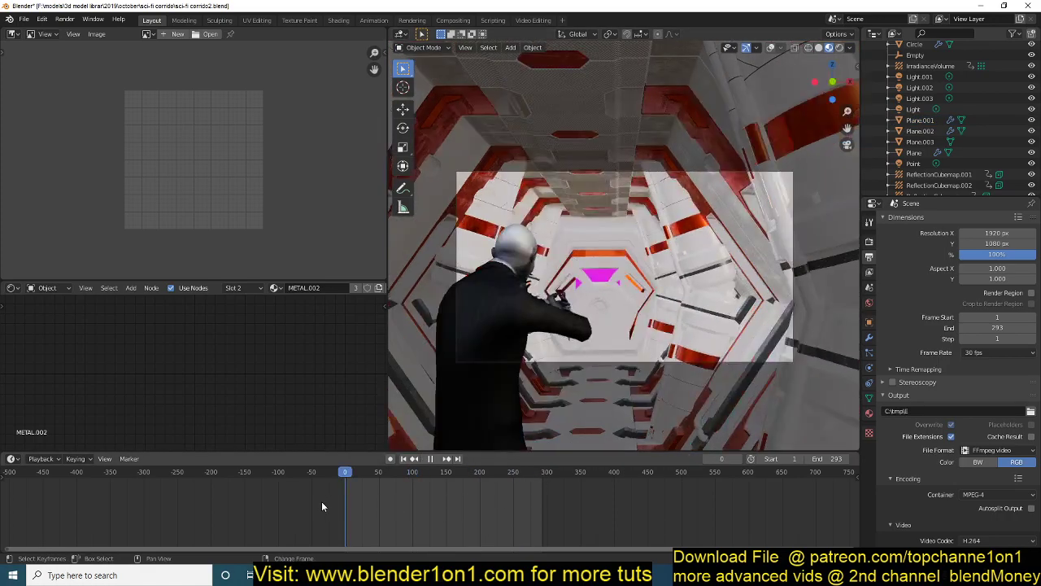
key(space)
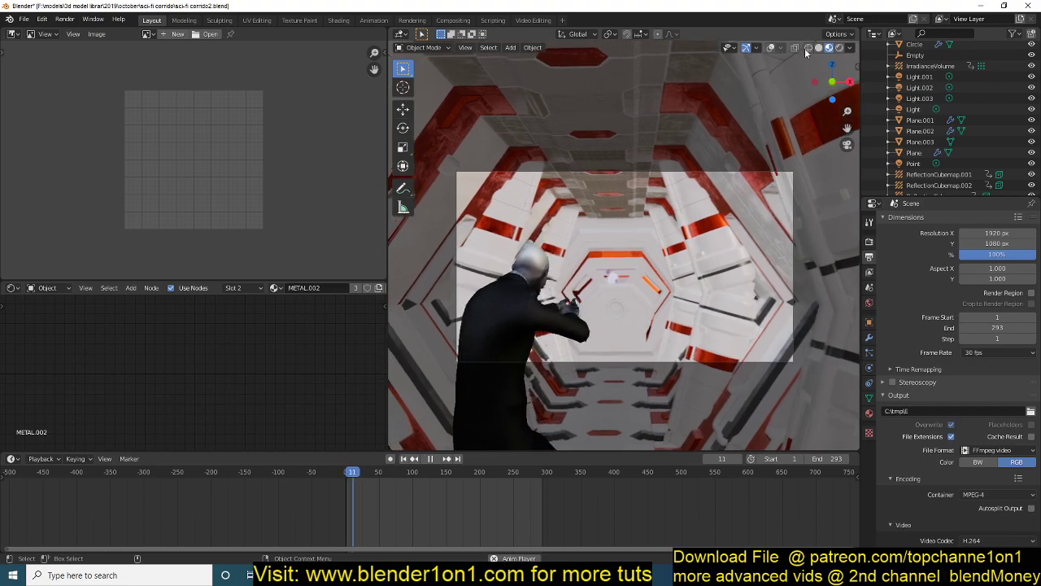
key(space)
Step: Examine the scene in Rendered shading, playing from frame 219 to frame 291 and inspecting the corridor around the door window
click(840, 49)
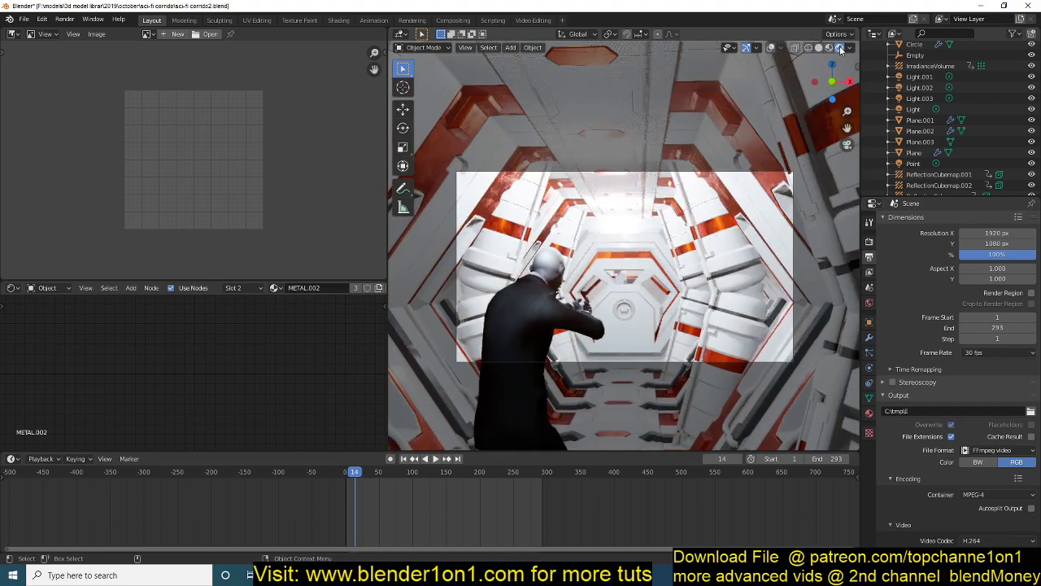
click(493, 508)
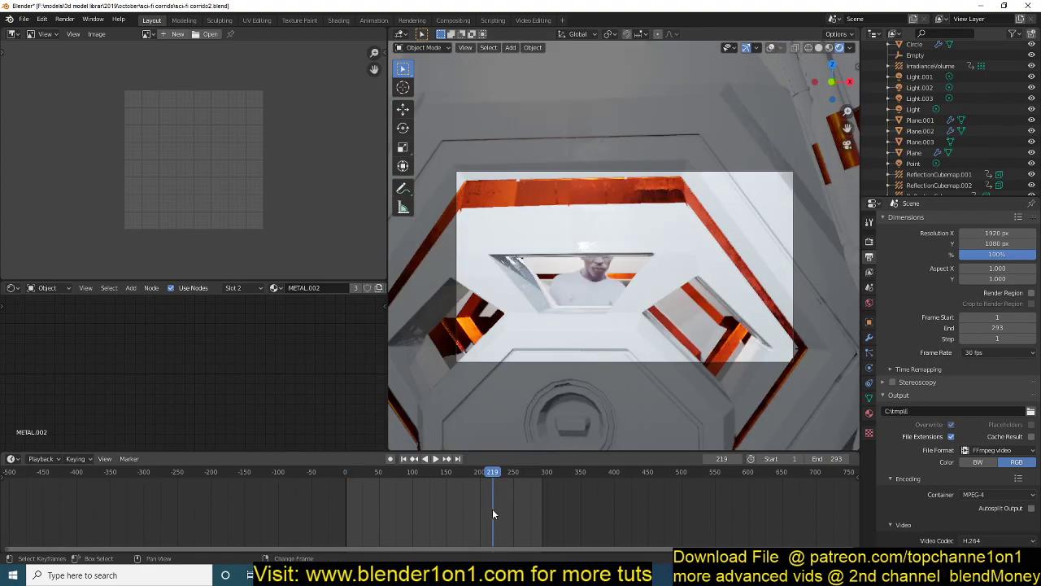
key(space)
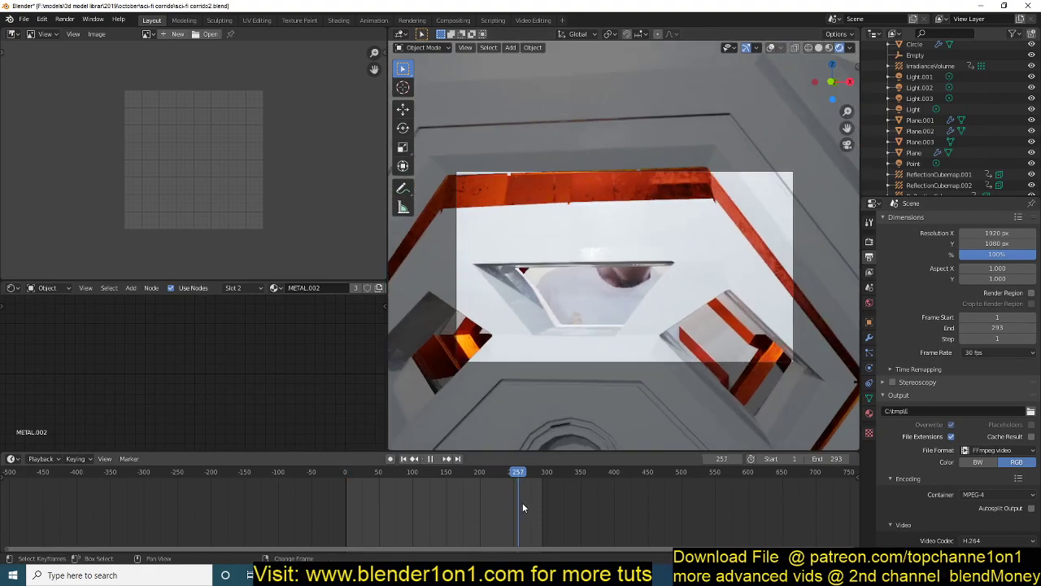
key(space)
middle_drag(519, 330, 685, 218)
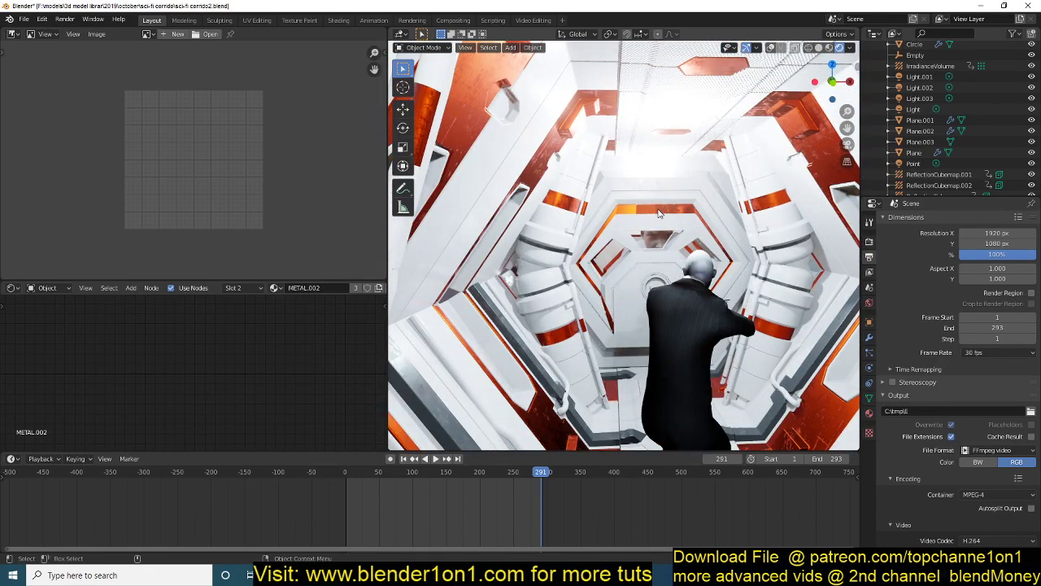
scroll(658, 213, up, 10)
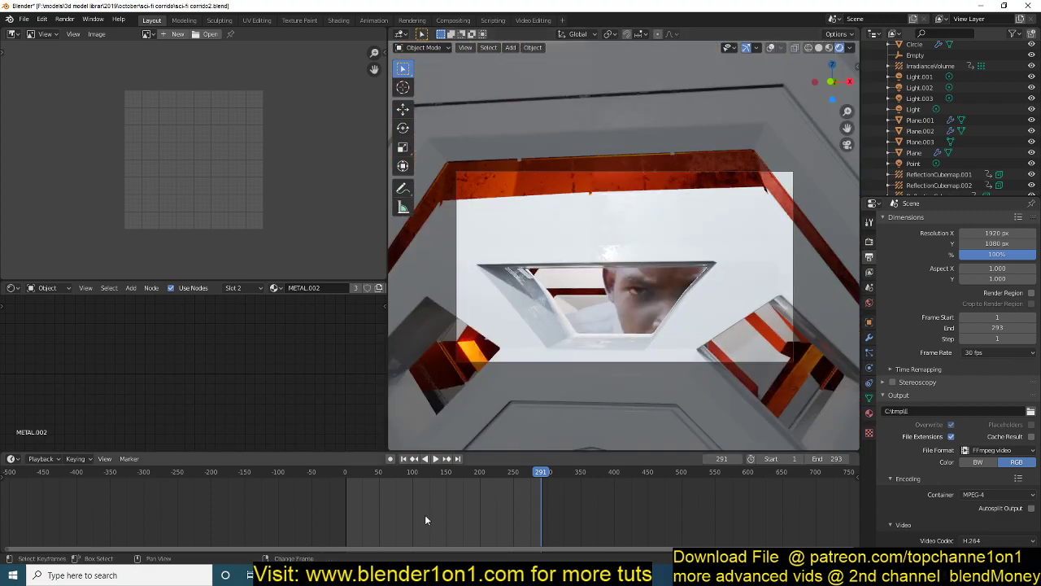